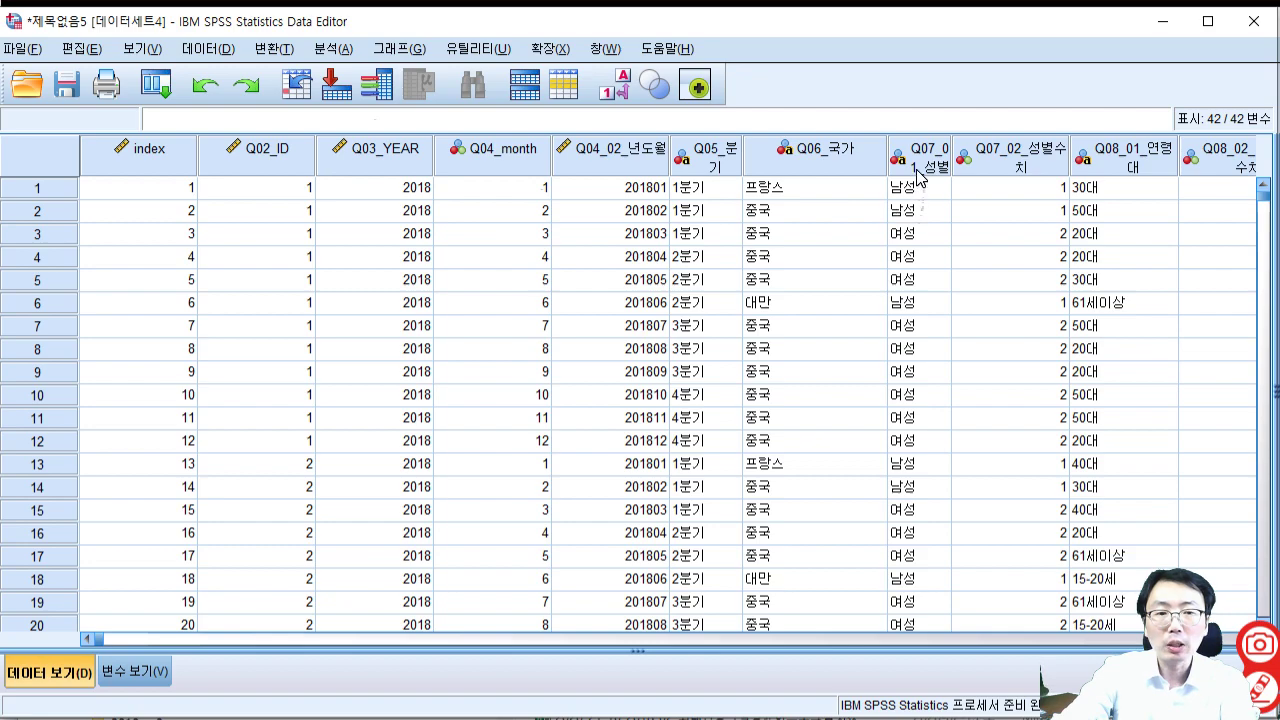
Examine the Q07_01_성별 and Q06_국가 columns and the rating columns from Q15_전반만족 to Q18_2_여행후이미지.
click(920, 160)
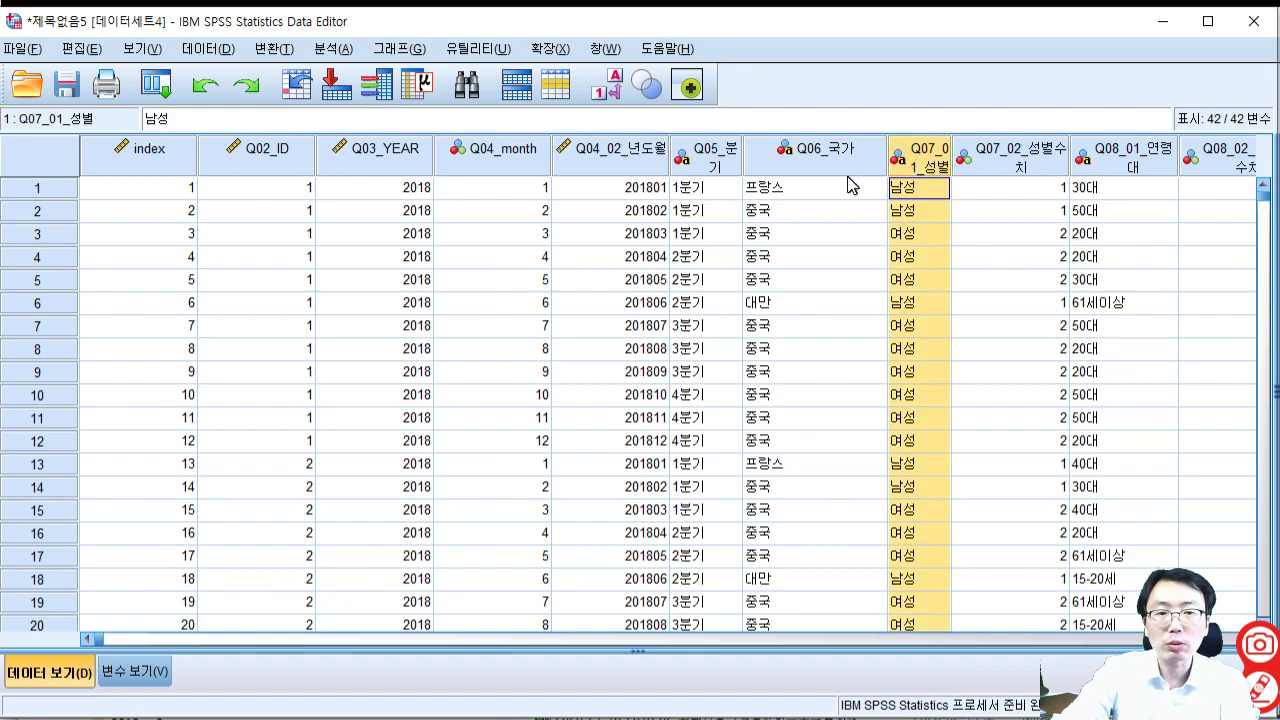
click(823, 165)
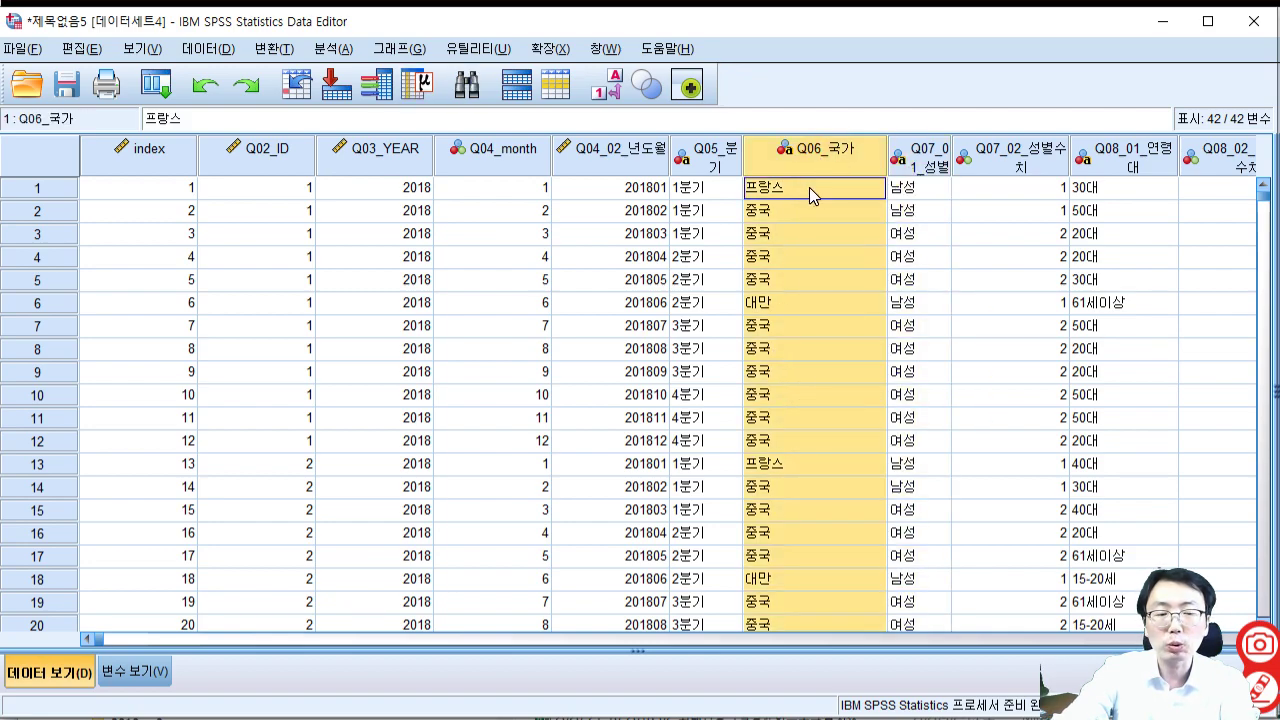
click(933, 165)
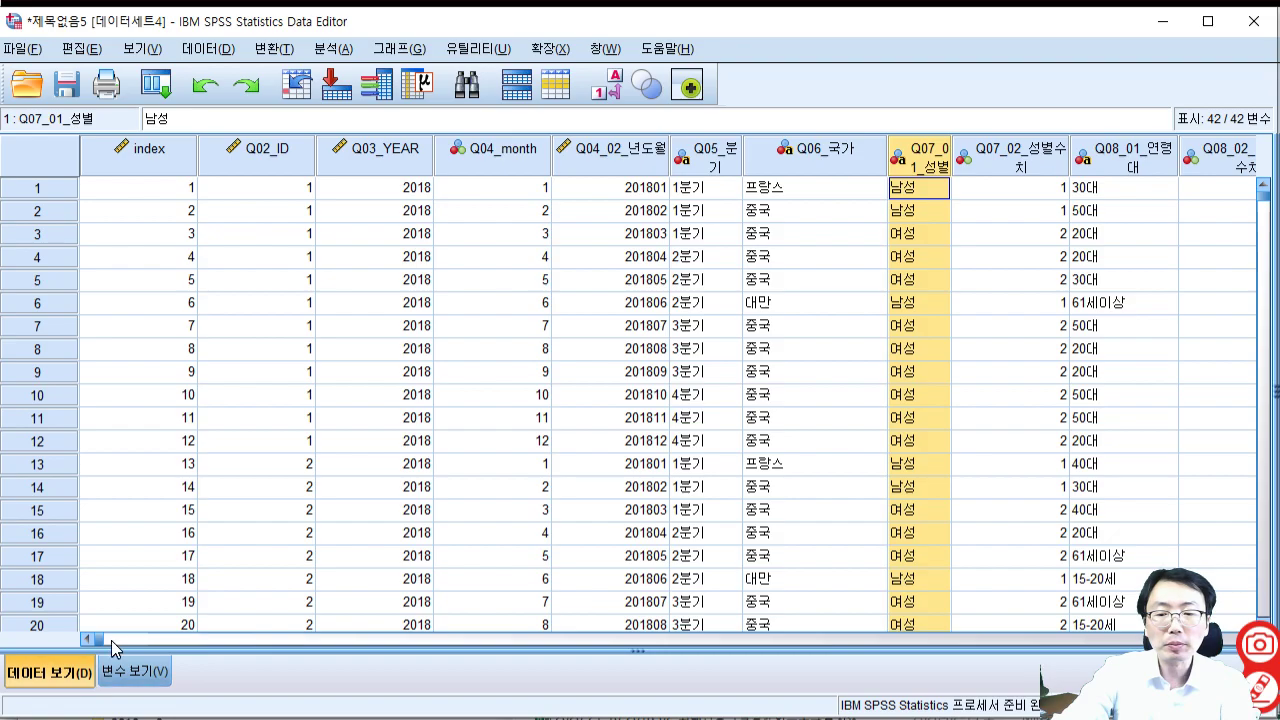
drag(104, 645, 544, 674)
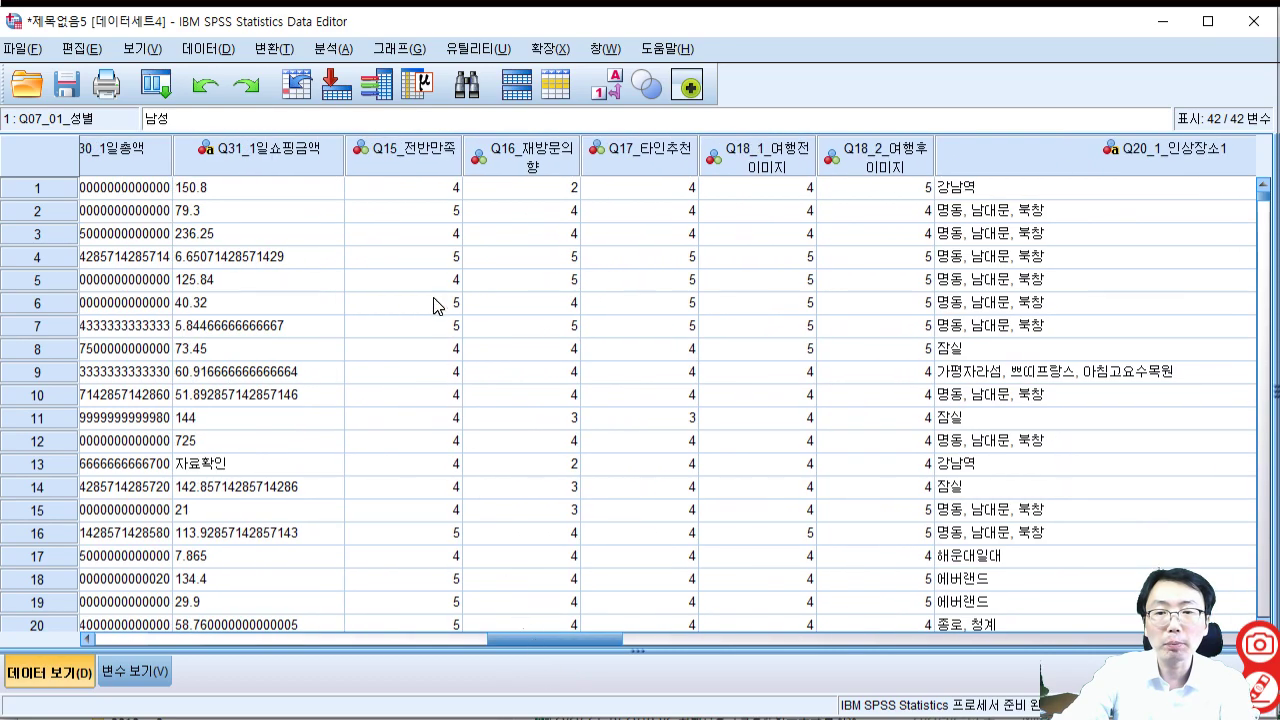
drag(424, 165, 848, 188)
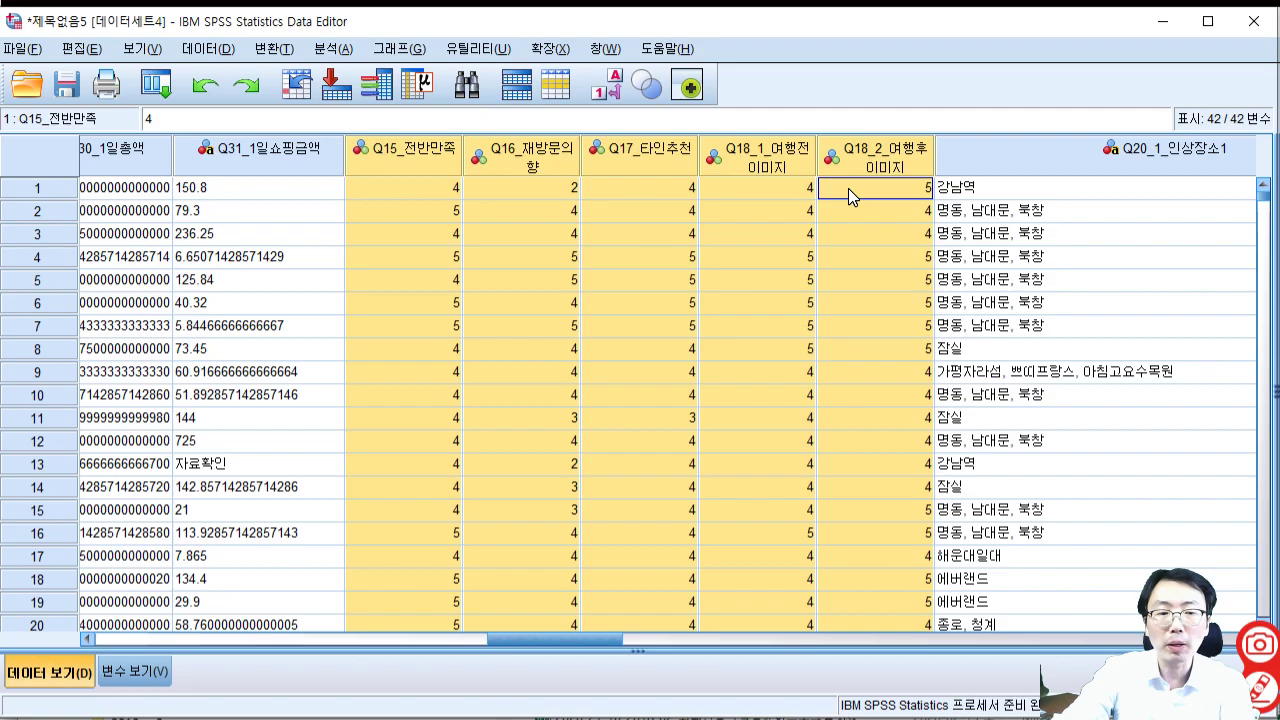
drag(593, 645, 190, 626)
click(726, 160)
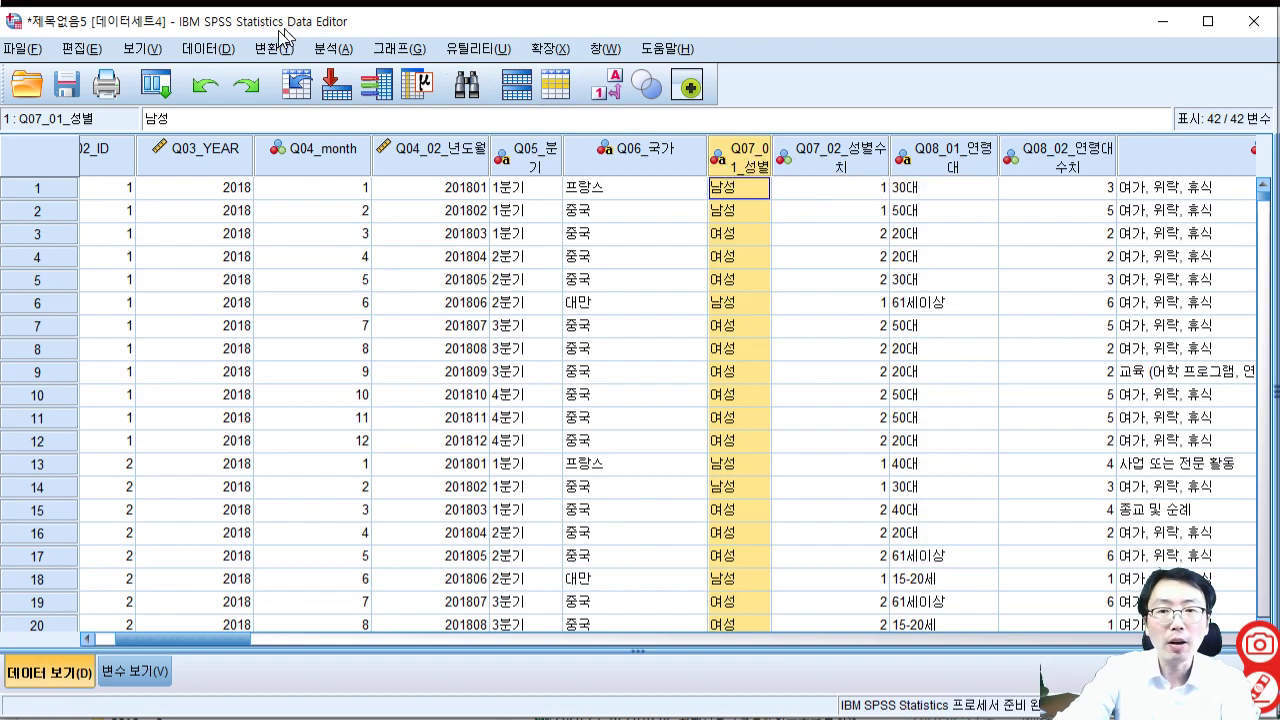
Set up a recode into a different variable for Q07_01_성별 with the output variable 성별변환.
click(264, 50)
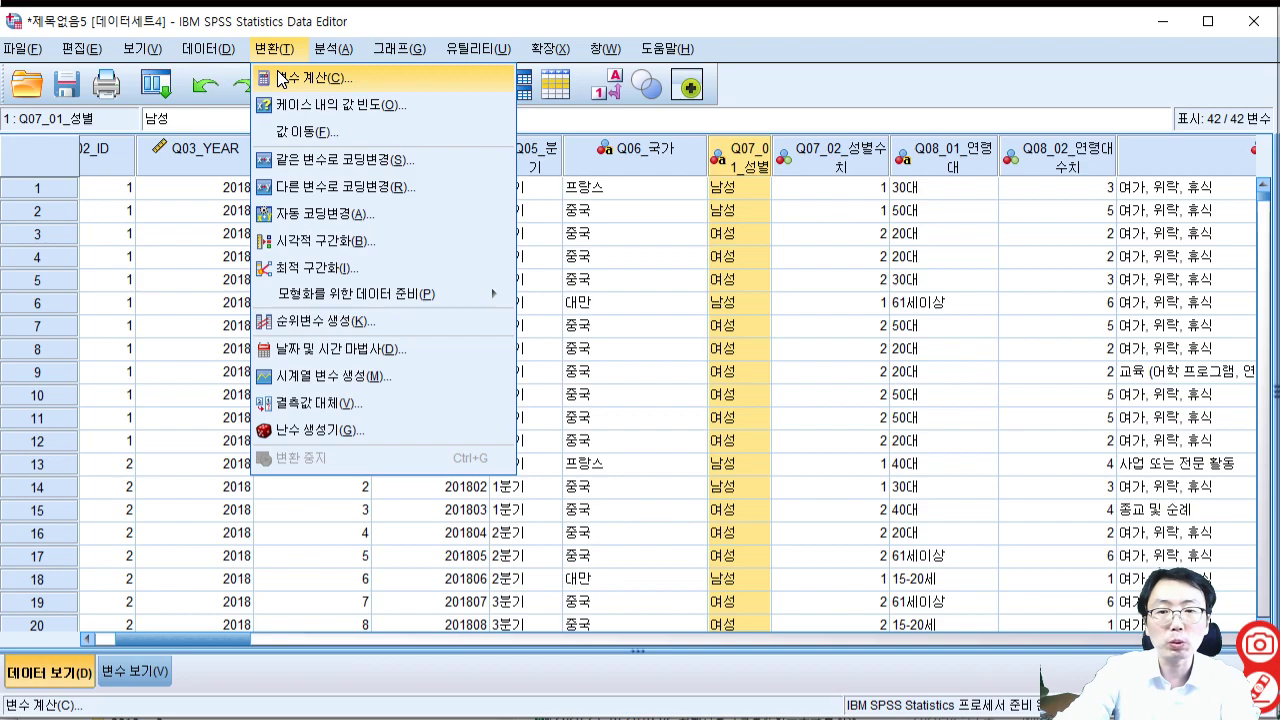
click(321, 188)
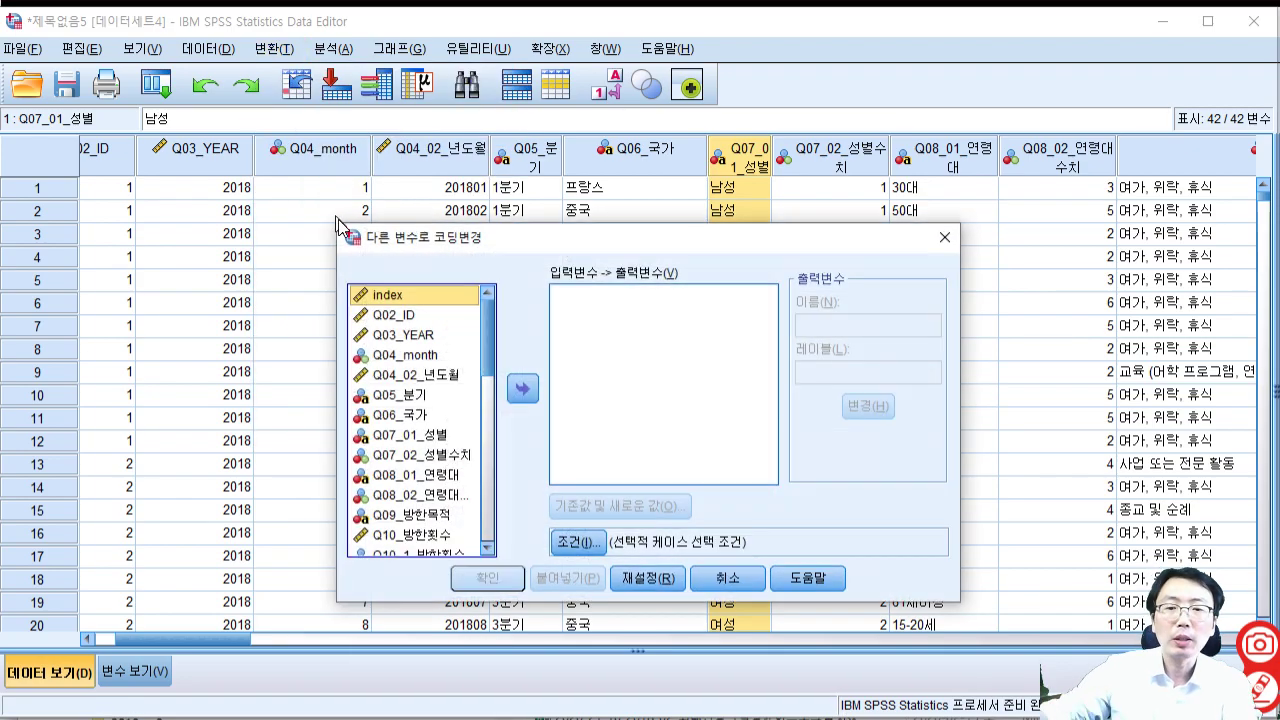
click(430, 435)
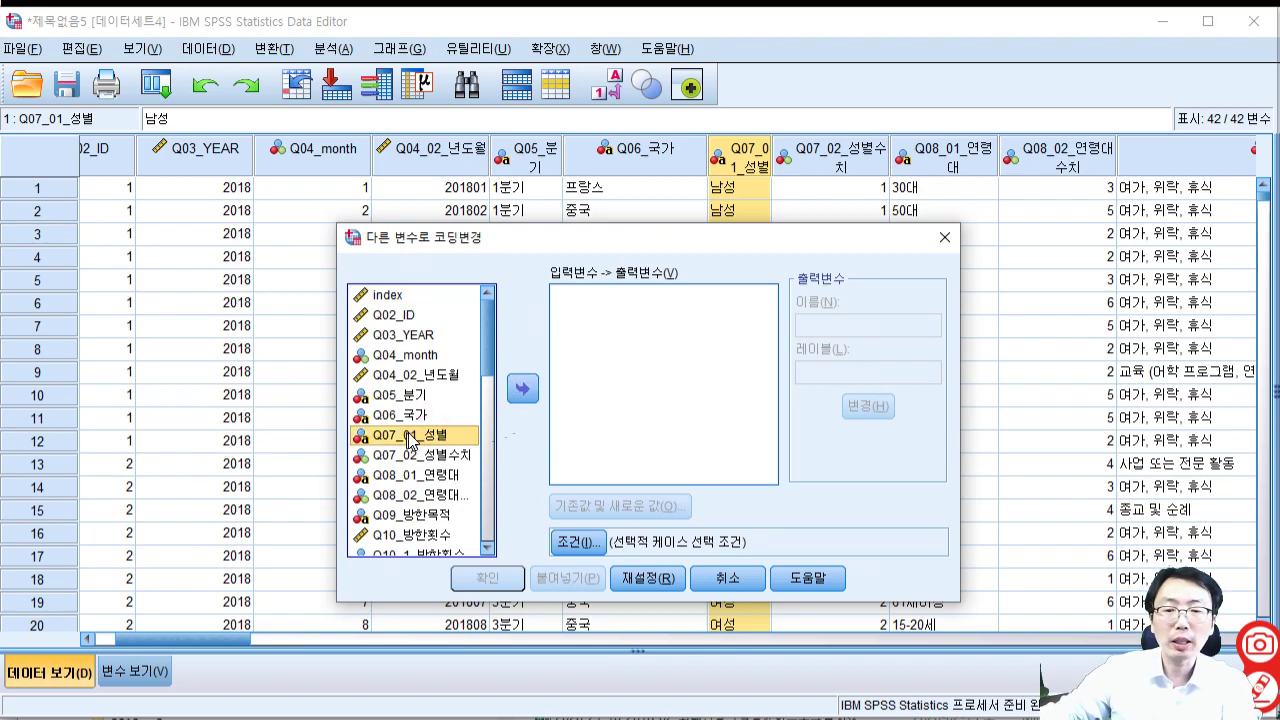
click(522, 392)
click(845, 326)
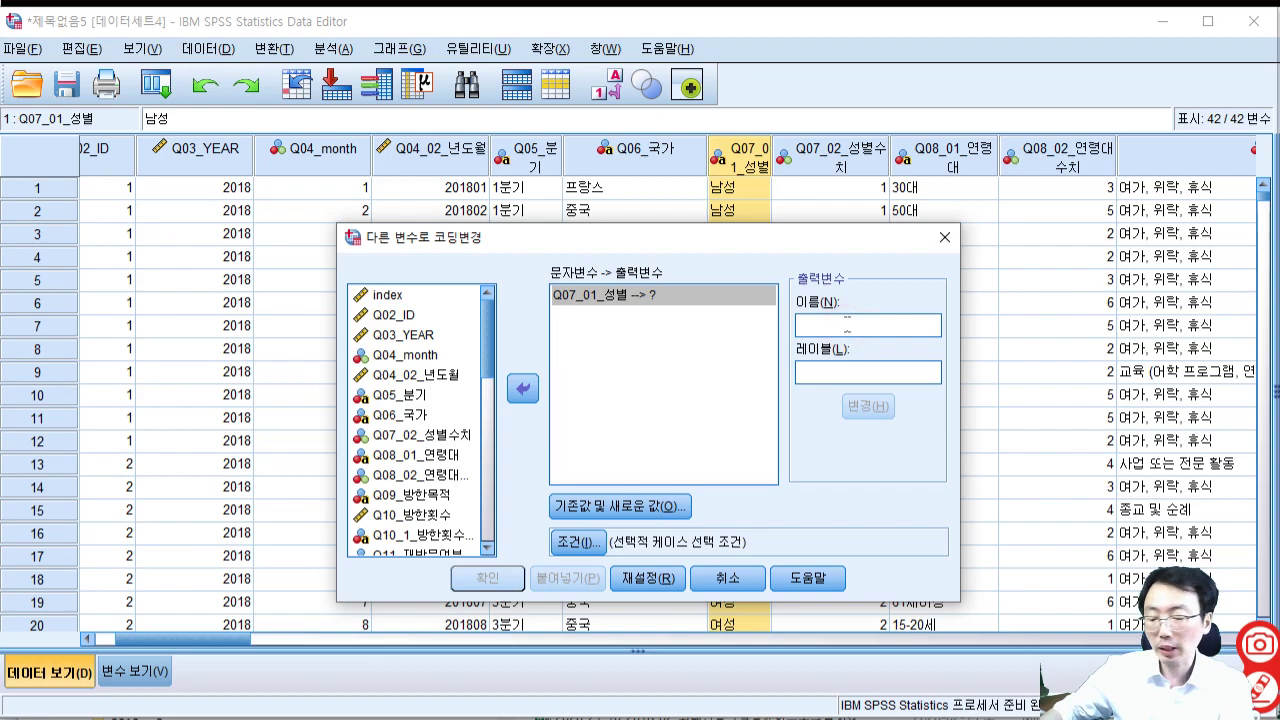
text(tjd)
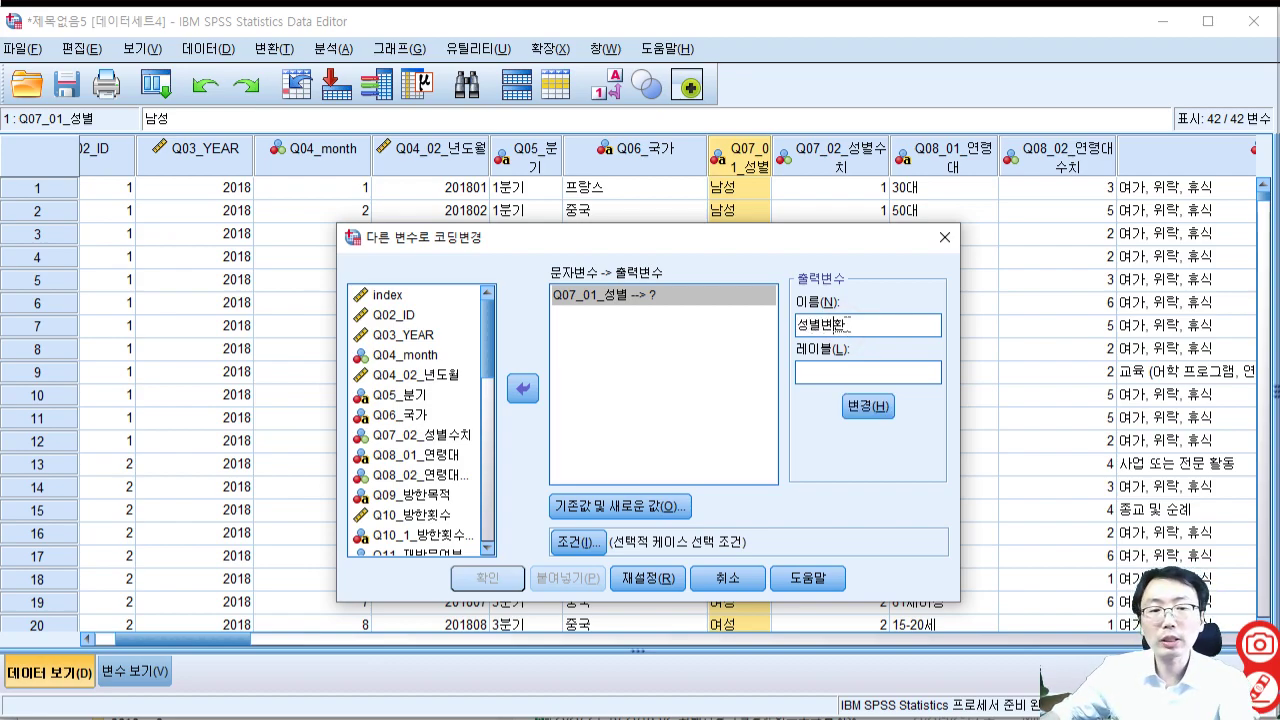
click(870, 404)
Add a recode rule that converts the old value 남자 to the new value 1.
click(616, 512)
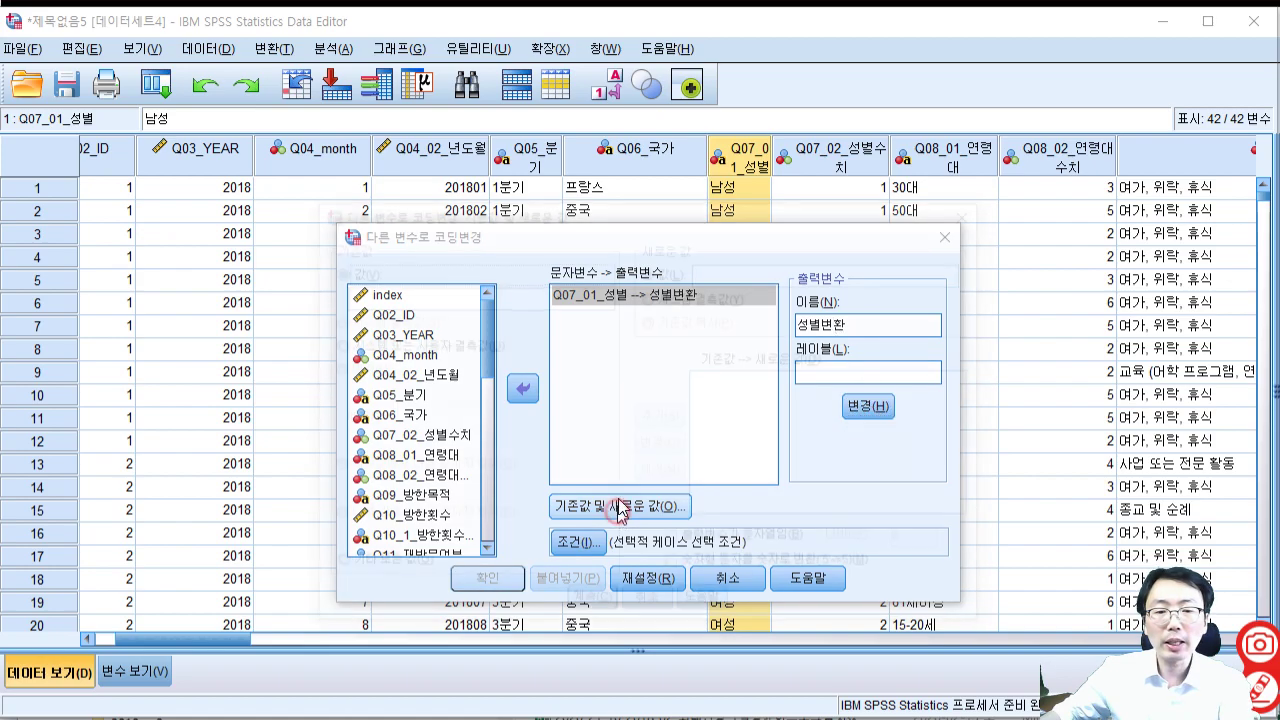
text(s)
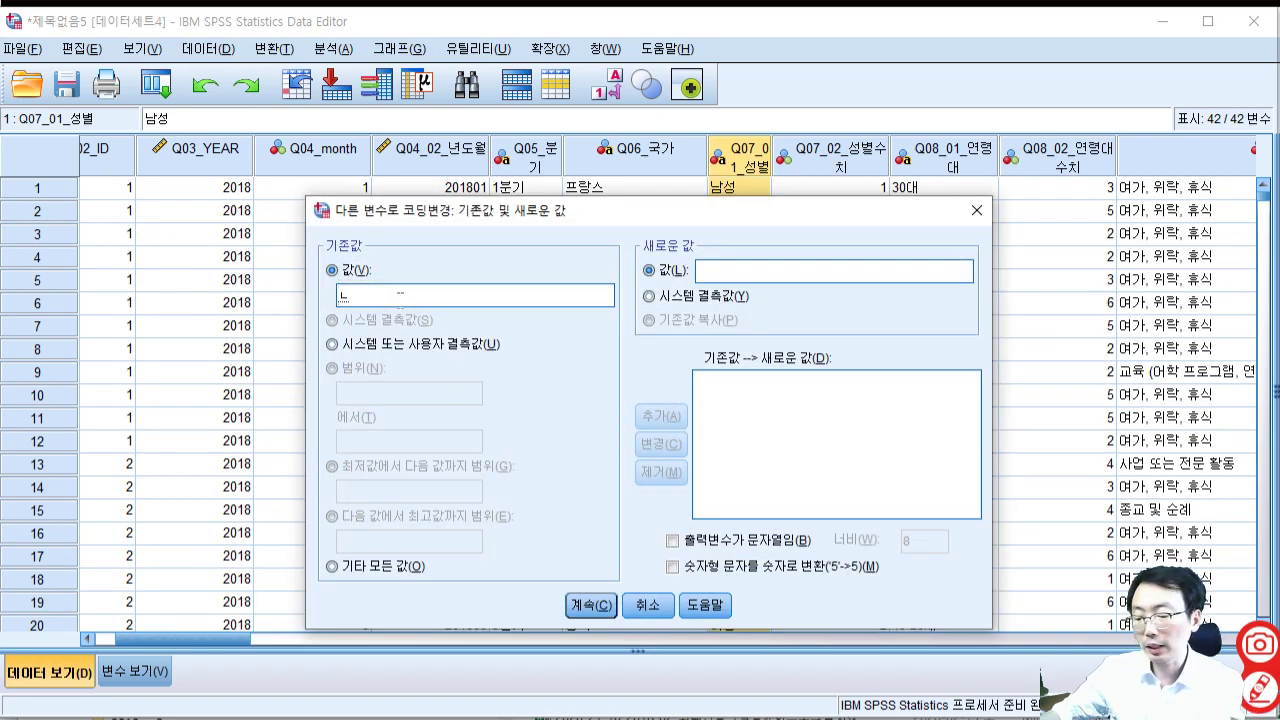
text(kawk)
click(730, 268)
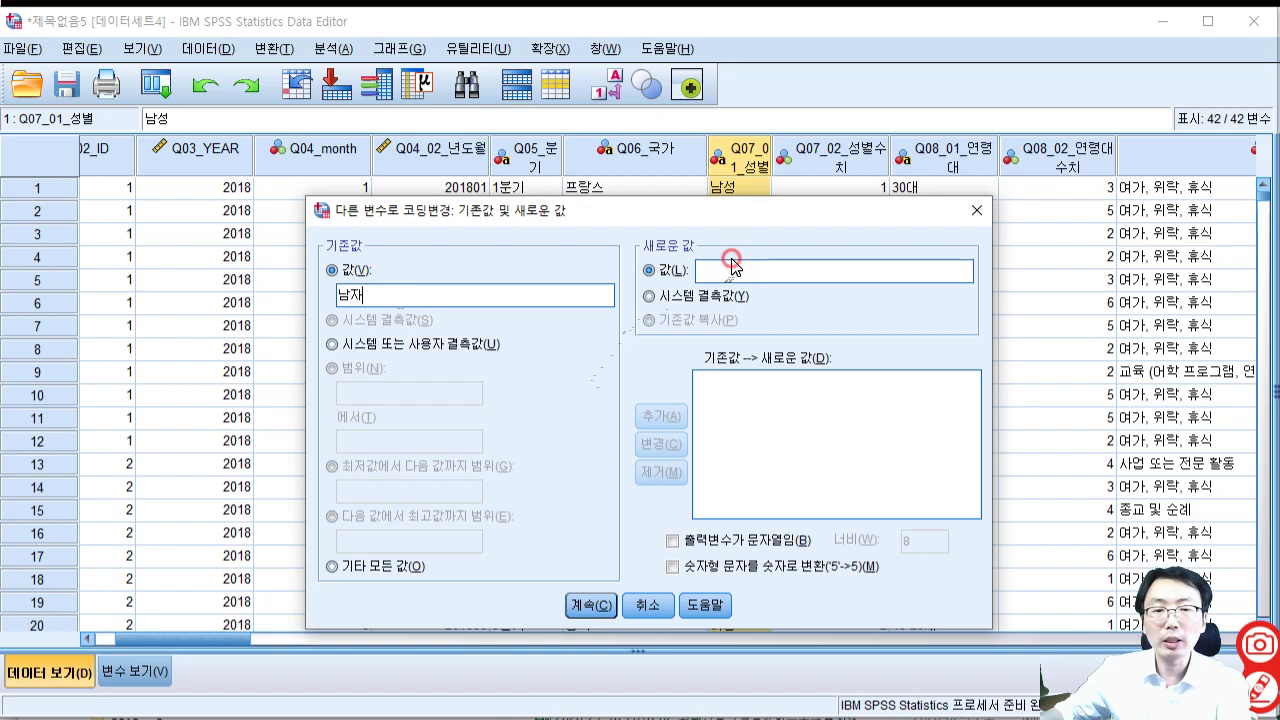
text(1)
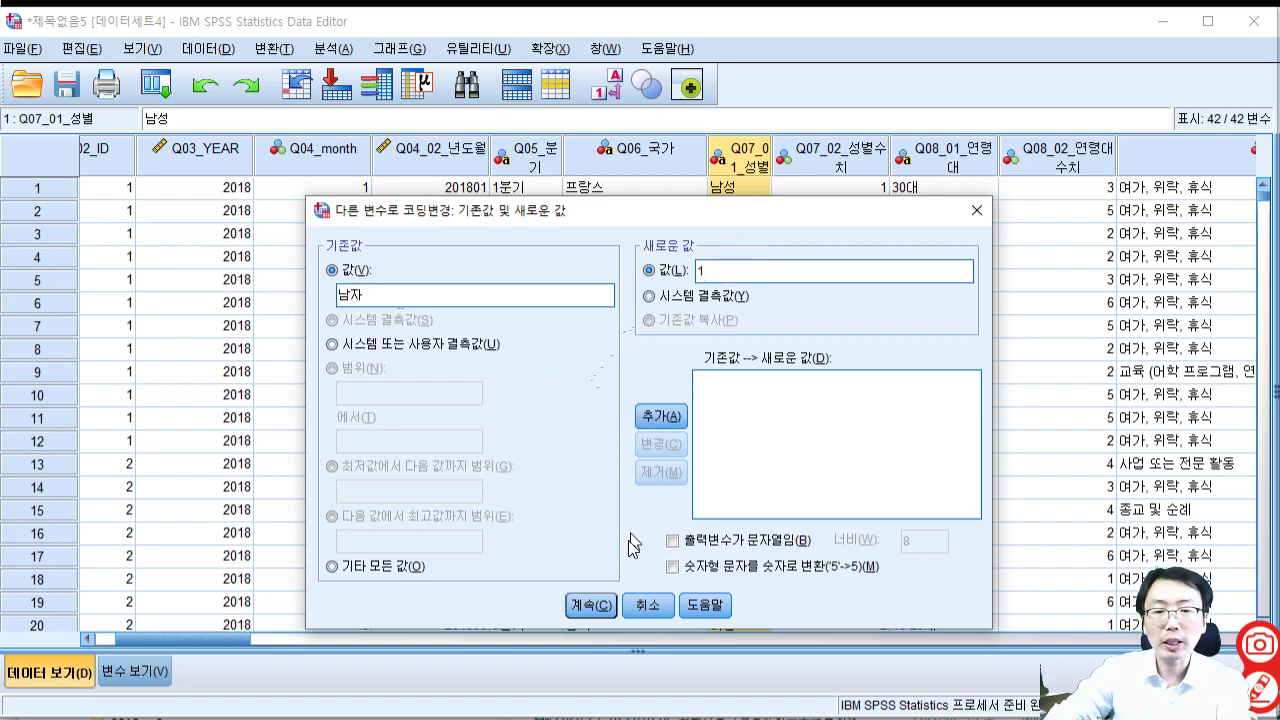
click(661, 416)
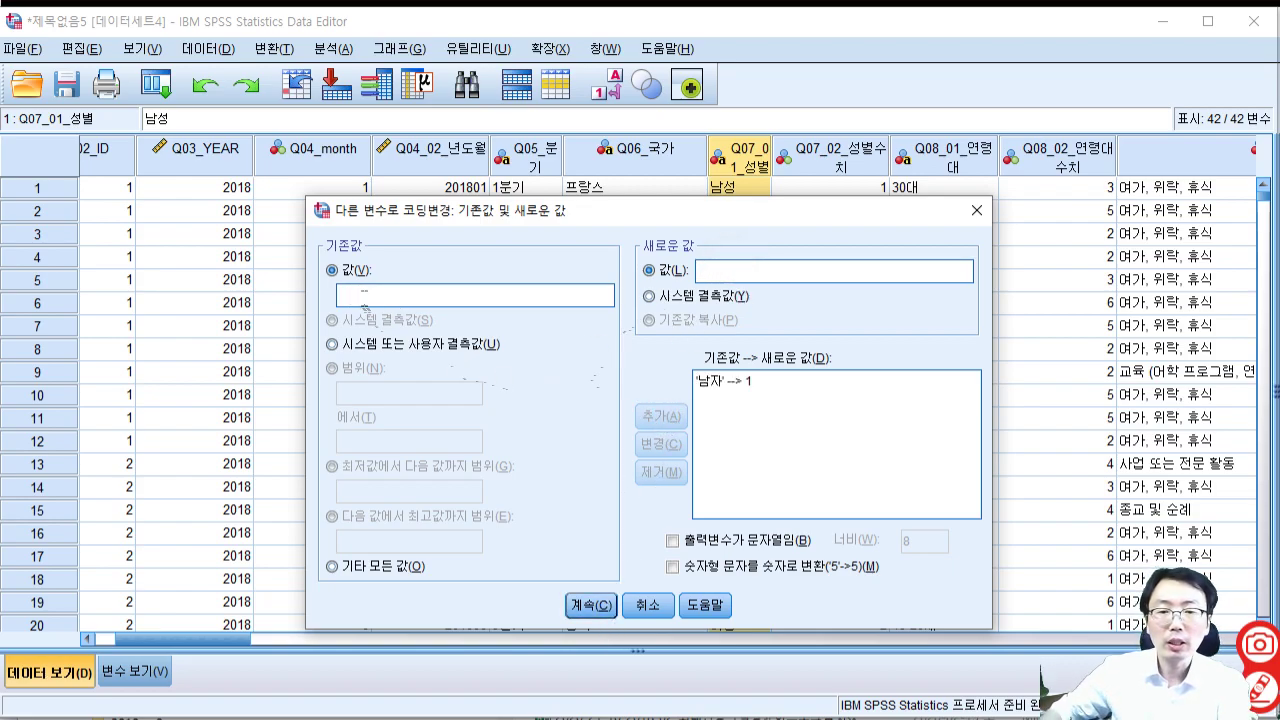
Add a recode rule that converts the old value 여자 to 2, and run the recode.
key(Tab)
click(768, 272)
text(2)
click(661, 416)
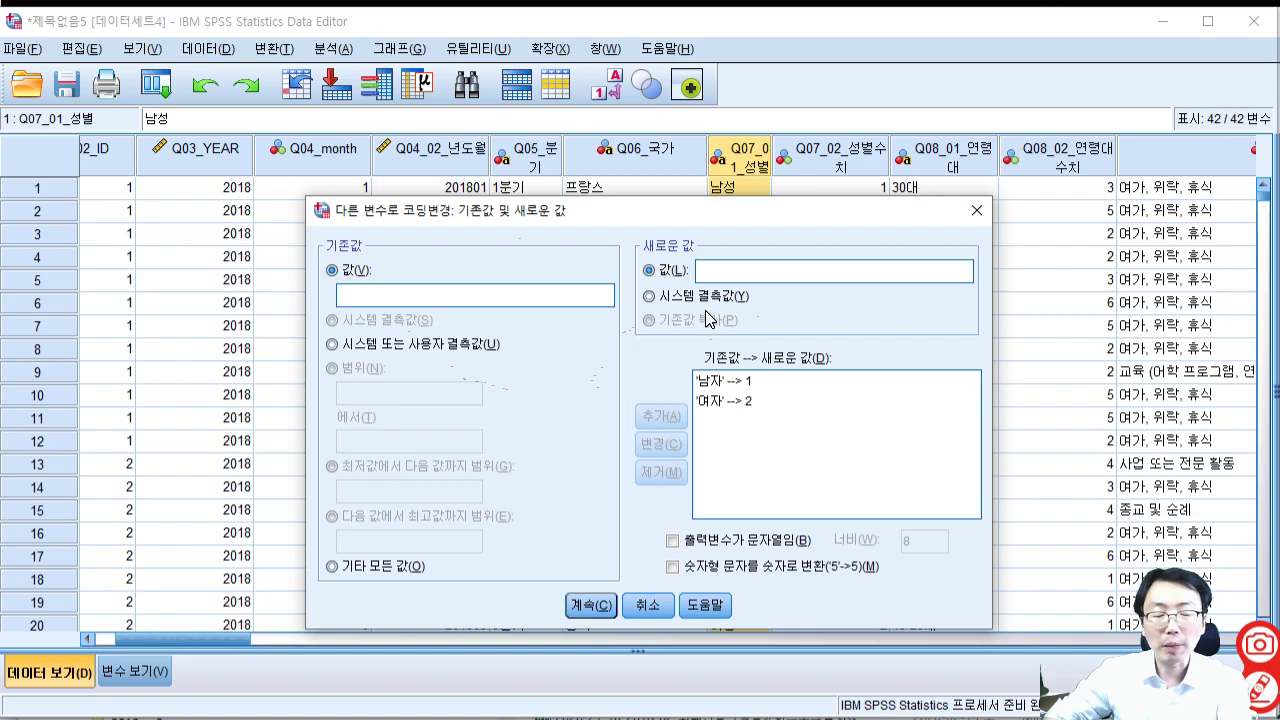
click(608, 606)
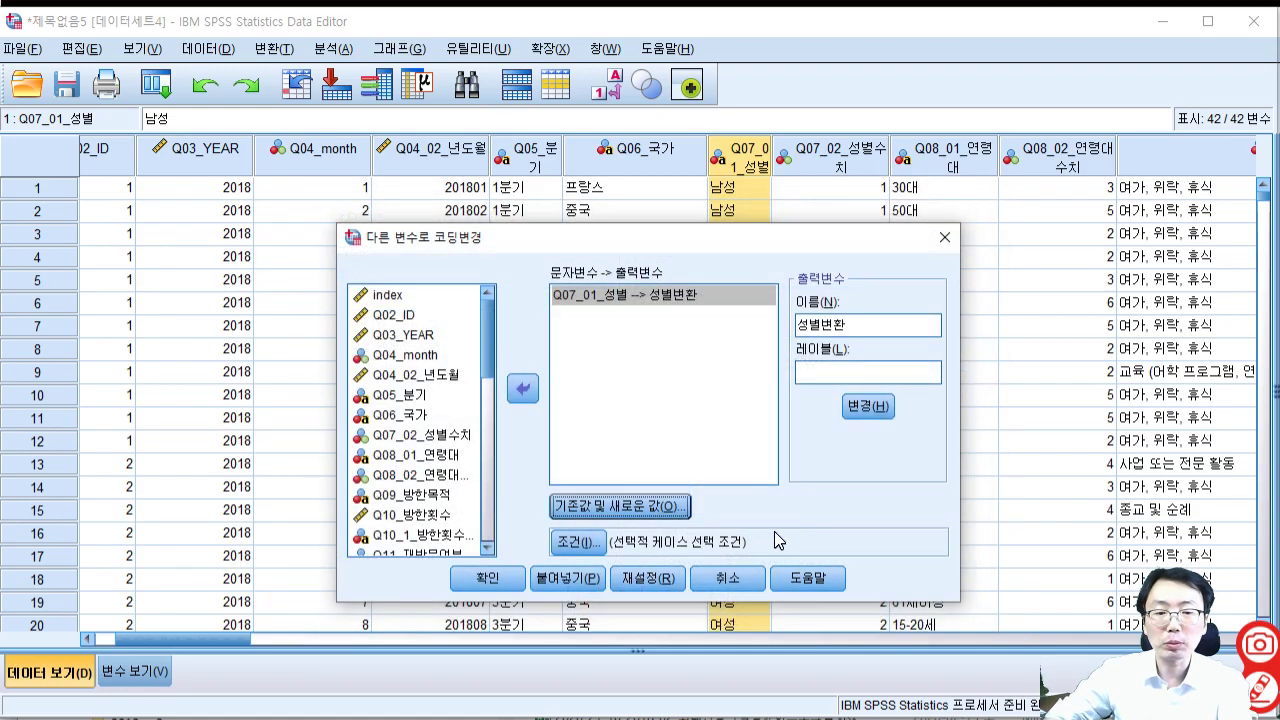
click(472, 580)
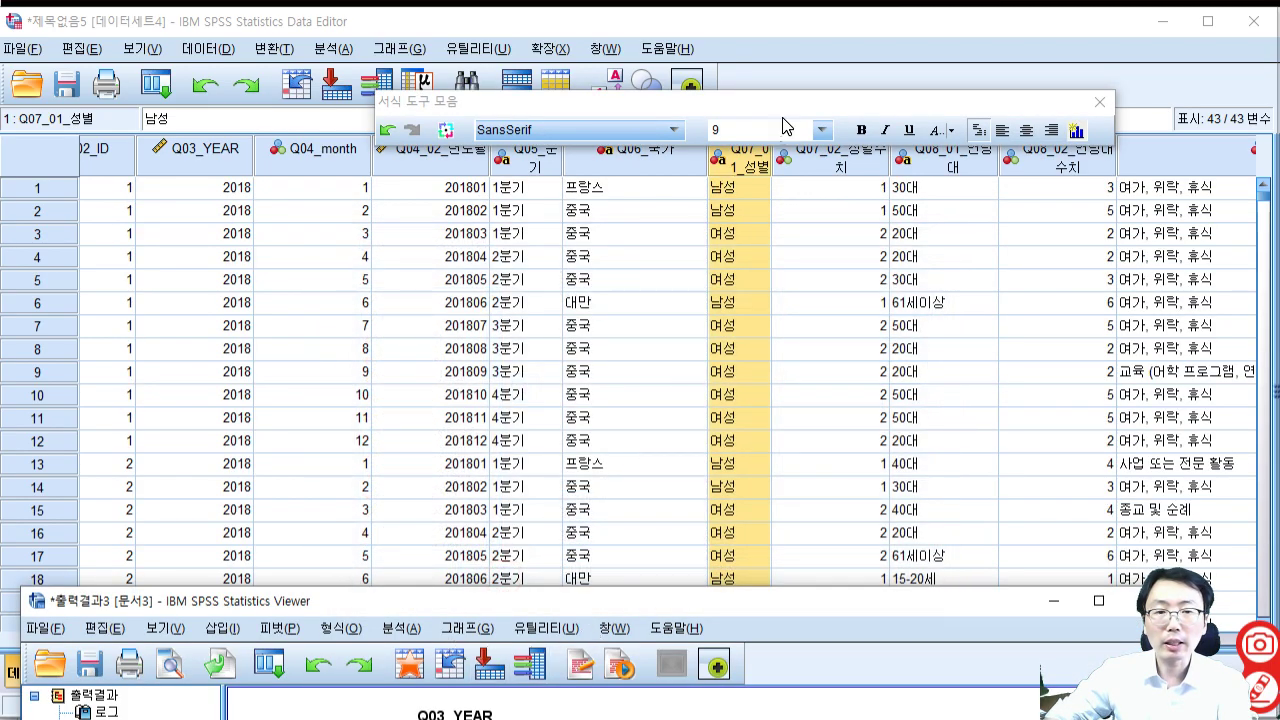
Look through the data toward the end of the dataset for the recoded variable, and close the output viewer window.
click(808, 57)
click(118, 640)
drag(118, 640, 815, 640)
key(alt+Tab)
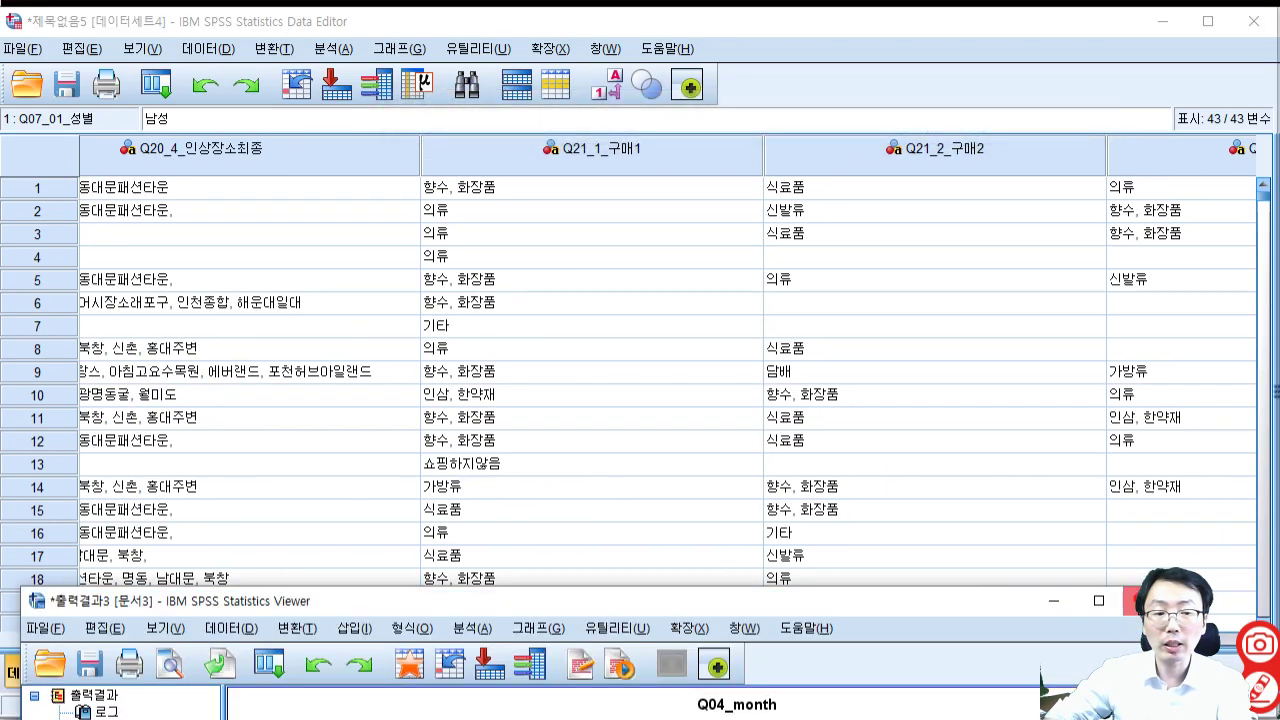
click(1133, 600)
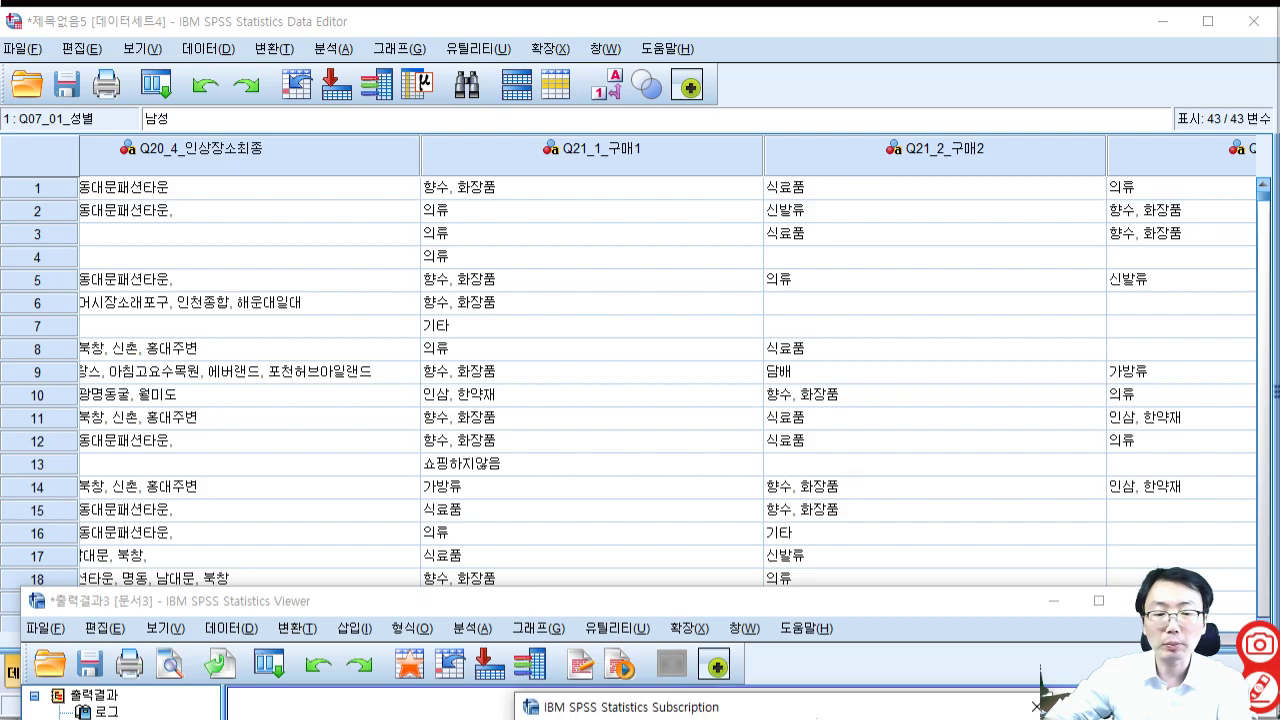
click(750, 719)
Reopen the Q07_01_성별 recode and change the old value of the 남자 rule to 남성.
drag(840, 639, 205, 636)
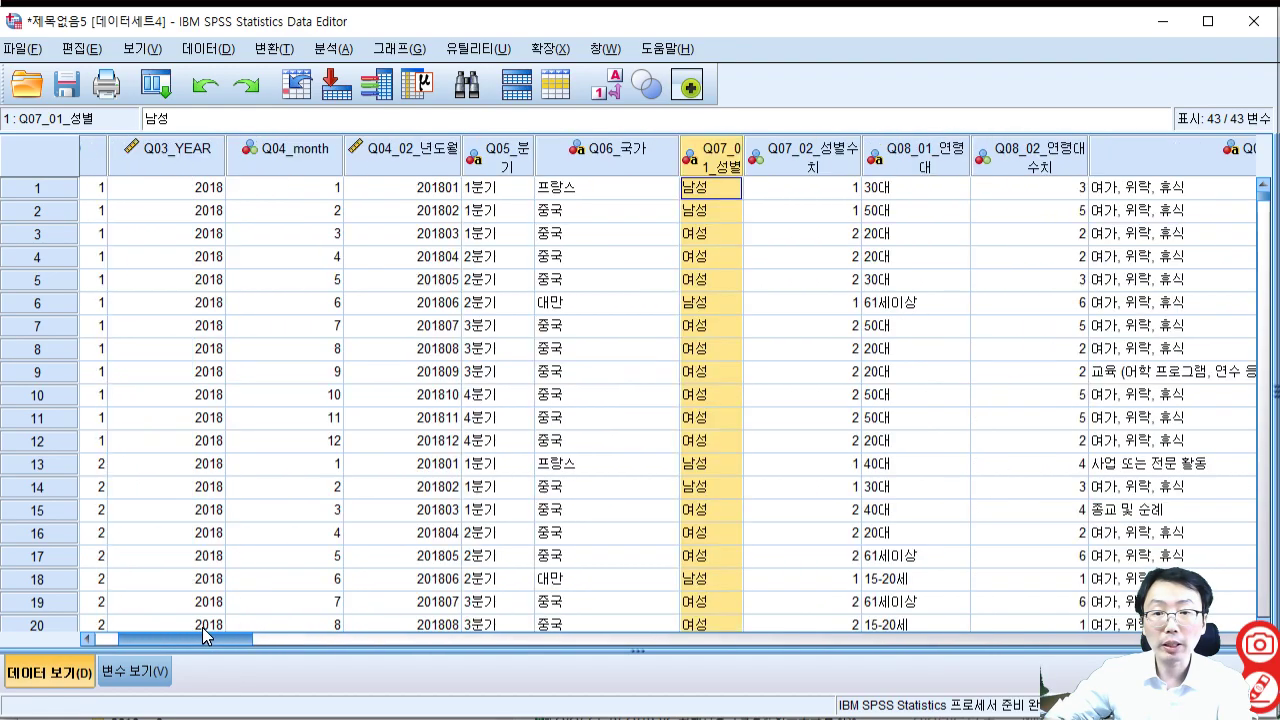
click(262, 49)
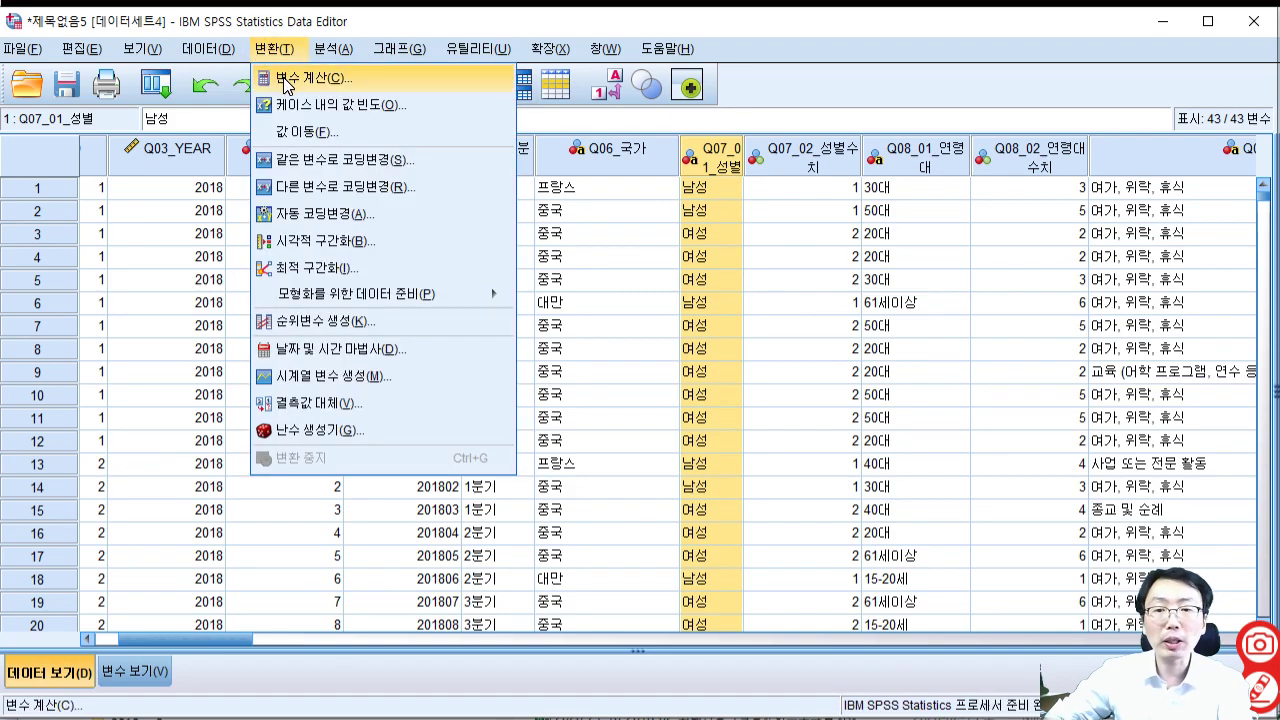
click(290, 187)
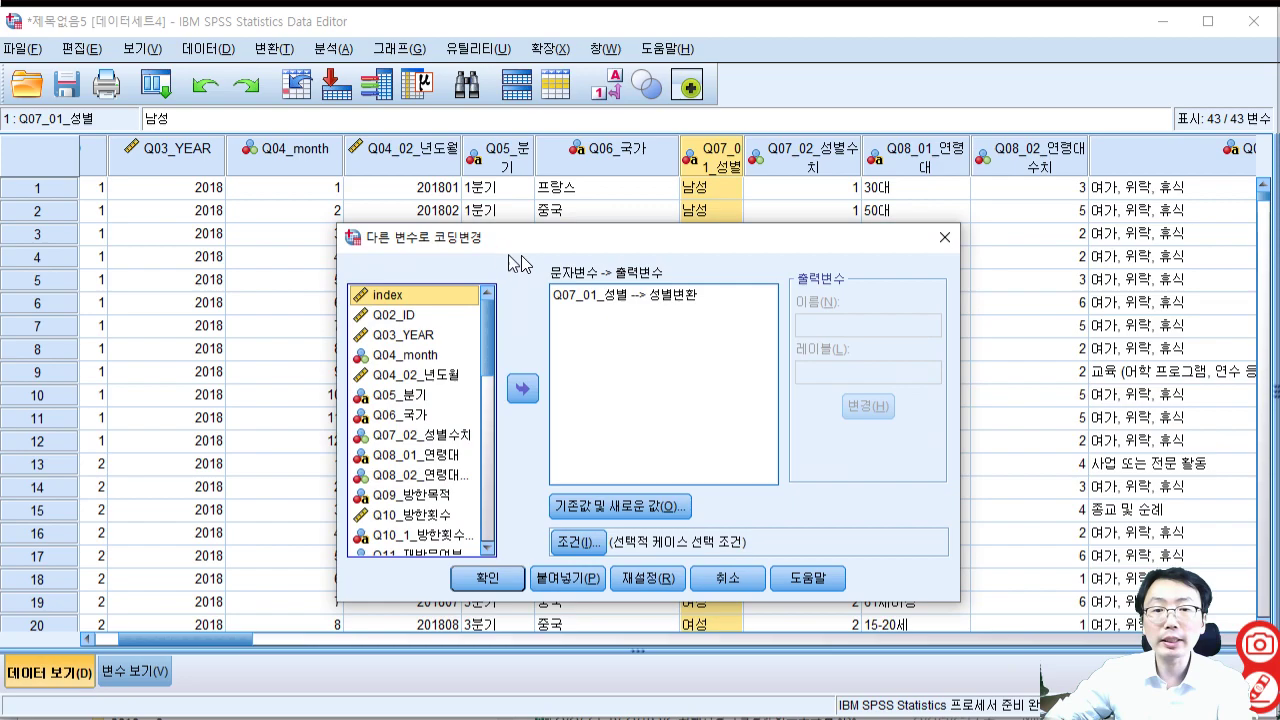
click(634, 295)
click(620, 506)
click(712, 384)
double_click(421, 287)
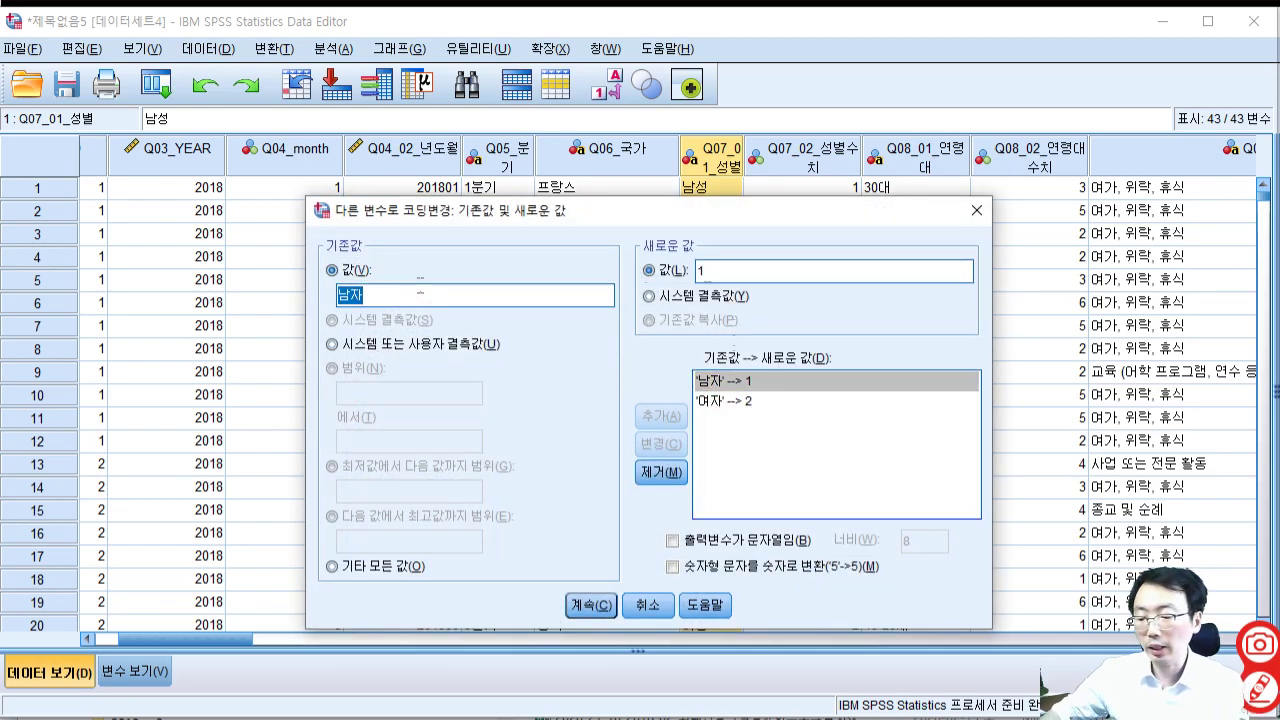
text(나성)
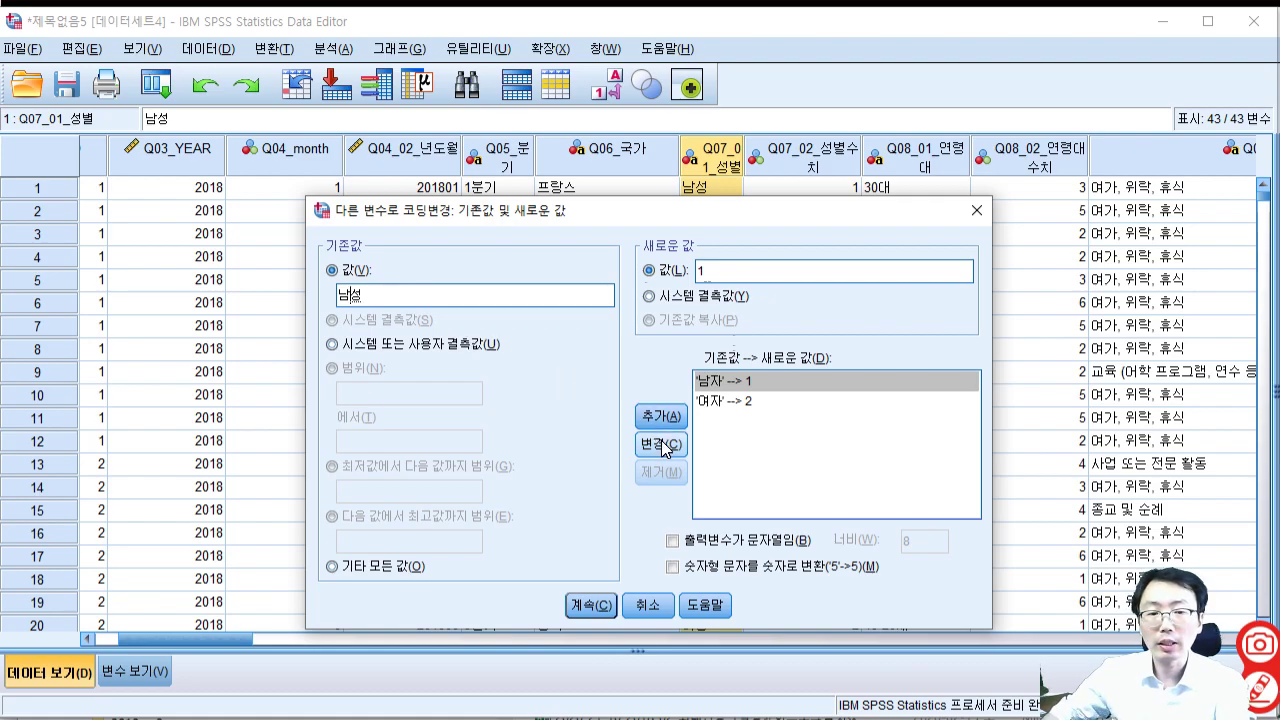
click(661, 443)
Change the old value of the 여자 rule to 여성 and run the corrected recode.
click(730, 381)
double_click(400, 295)
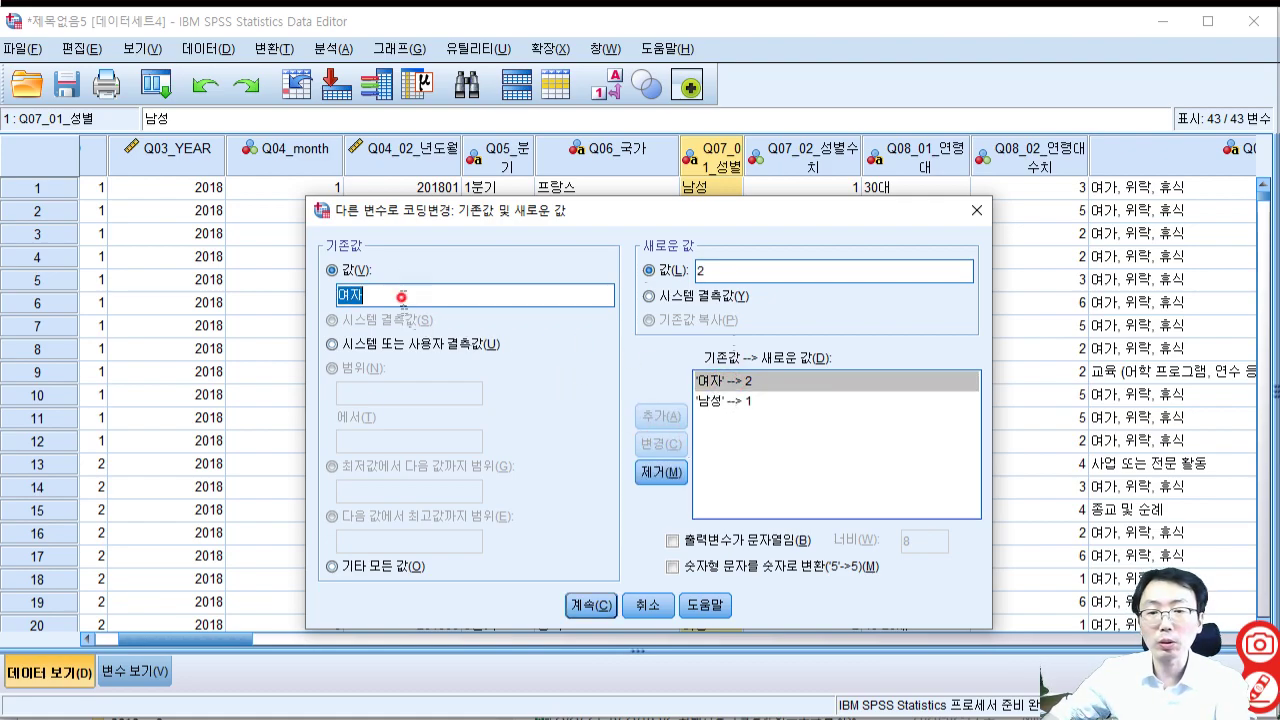
double_click(403, 295)
key(Left)
key(Delete)
text(성)
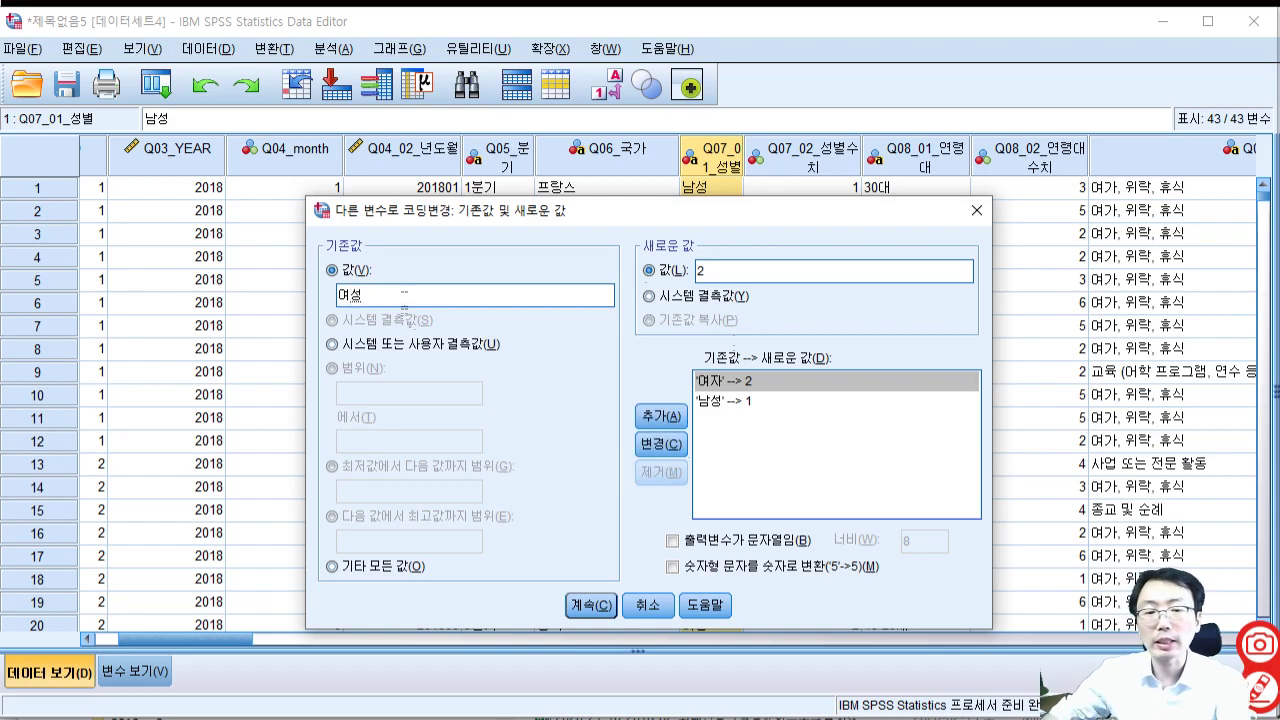
click(660, 444)
click(590, 605)
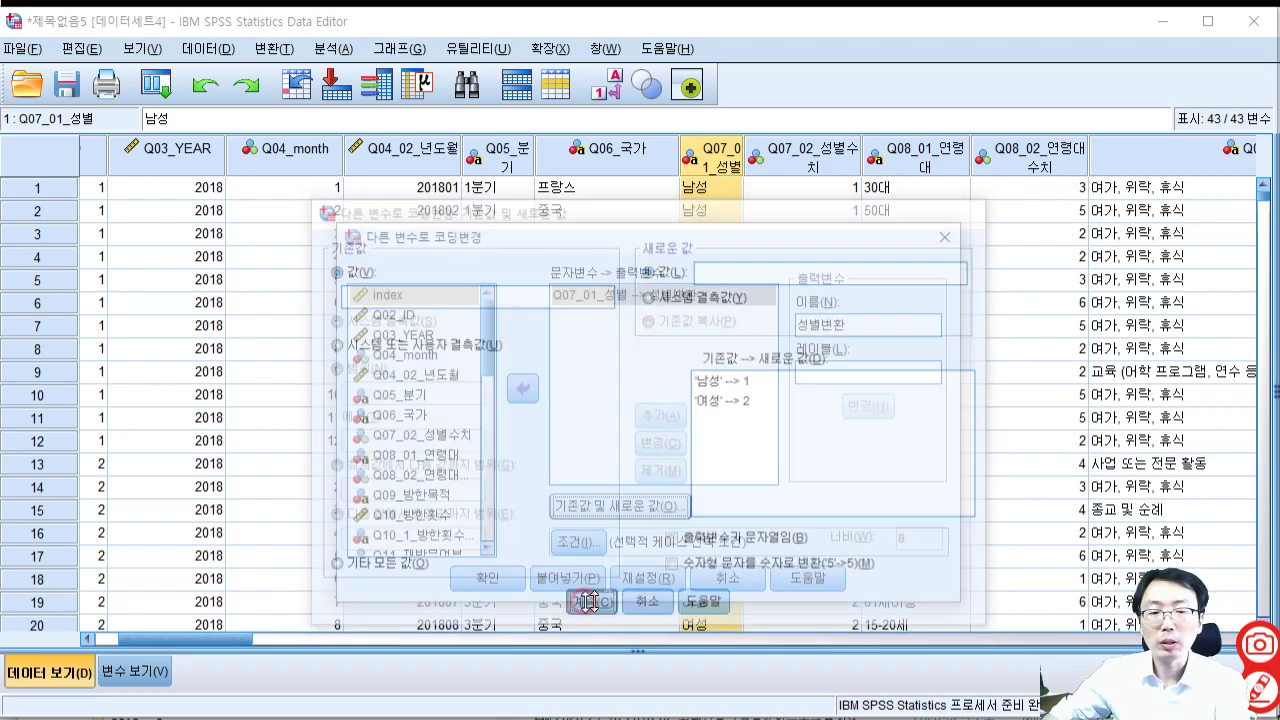
click(478, 580)
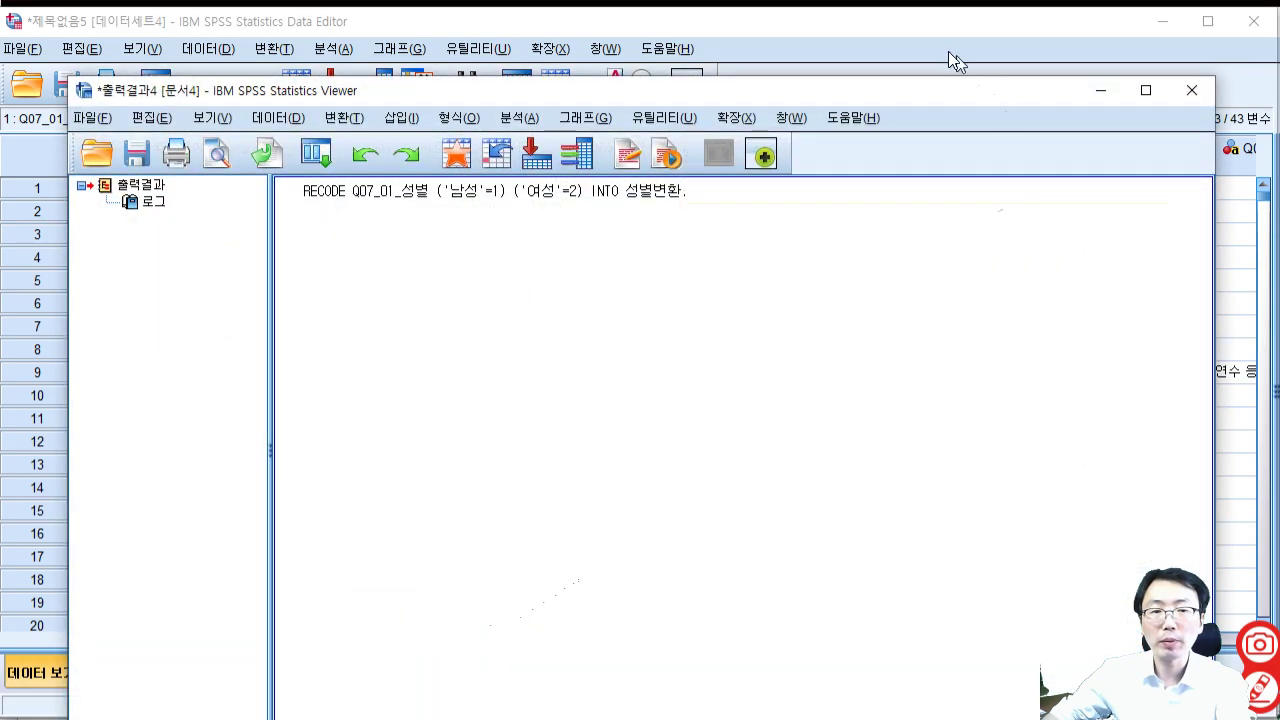
Check the recoded 성별변환 column in the data, and open and close its value label definitions without changes.
click(910, 48)
drag(189, 638, 1165, 641)
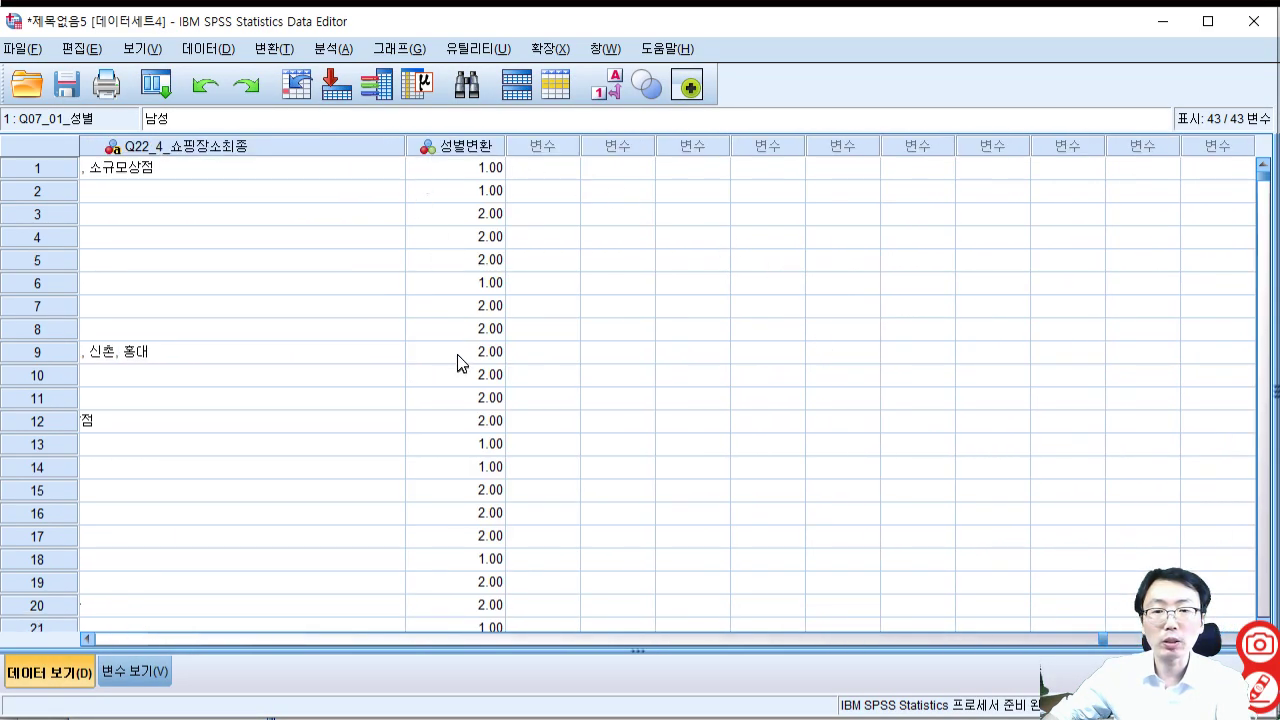
click(134, 671)
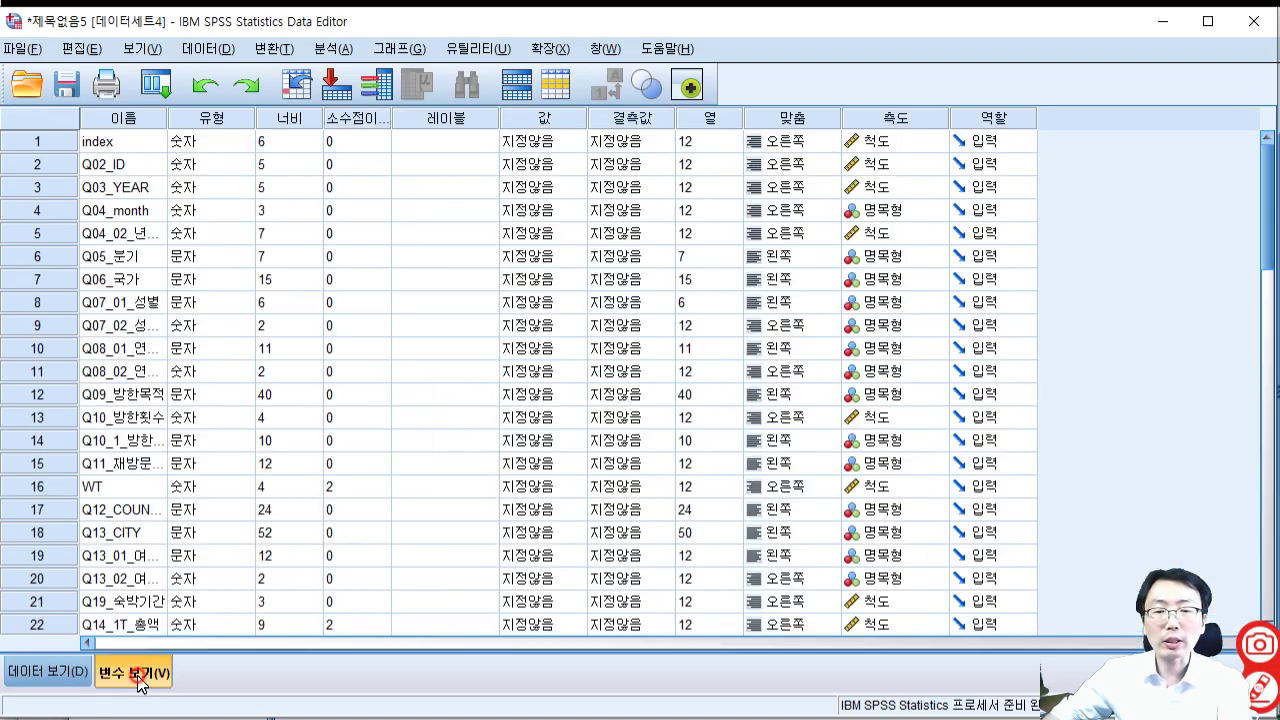
scroll(748, 440, down, 10)
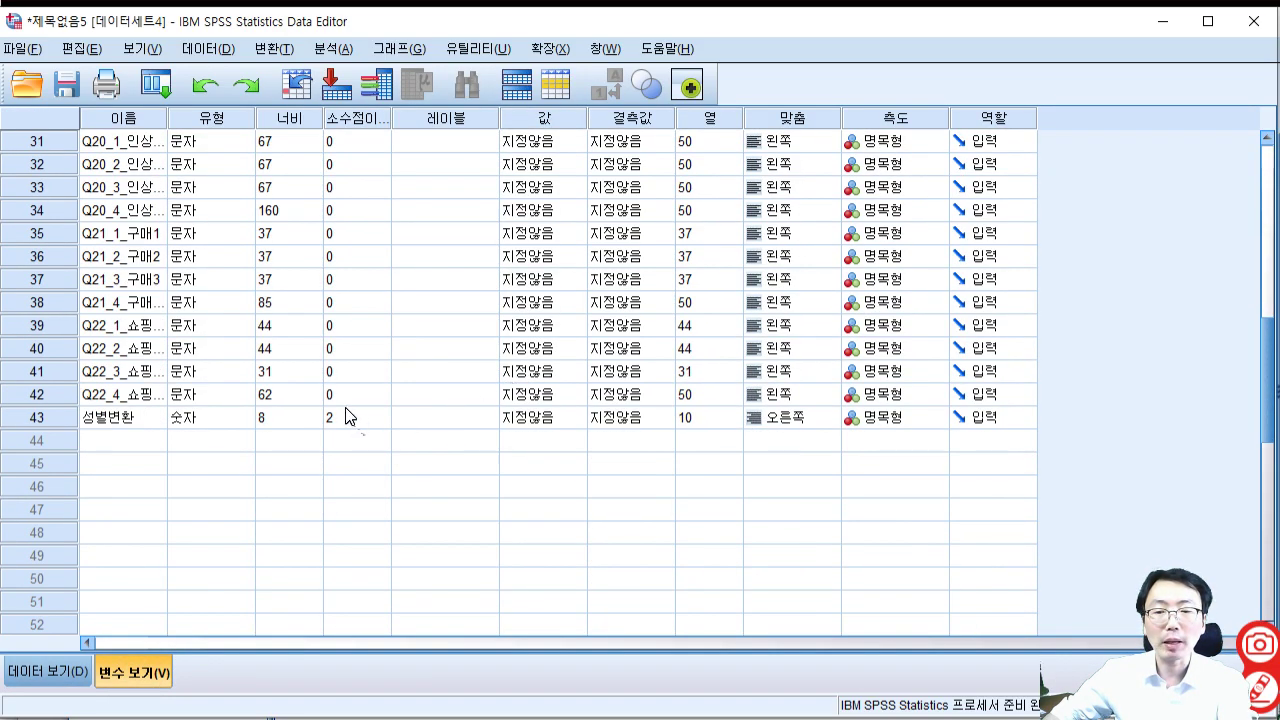
click(540, 418)
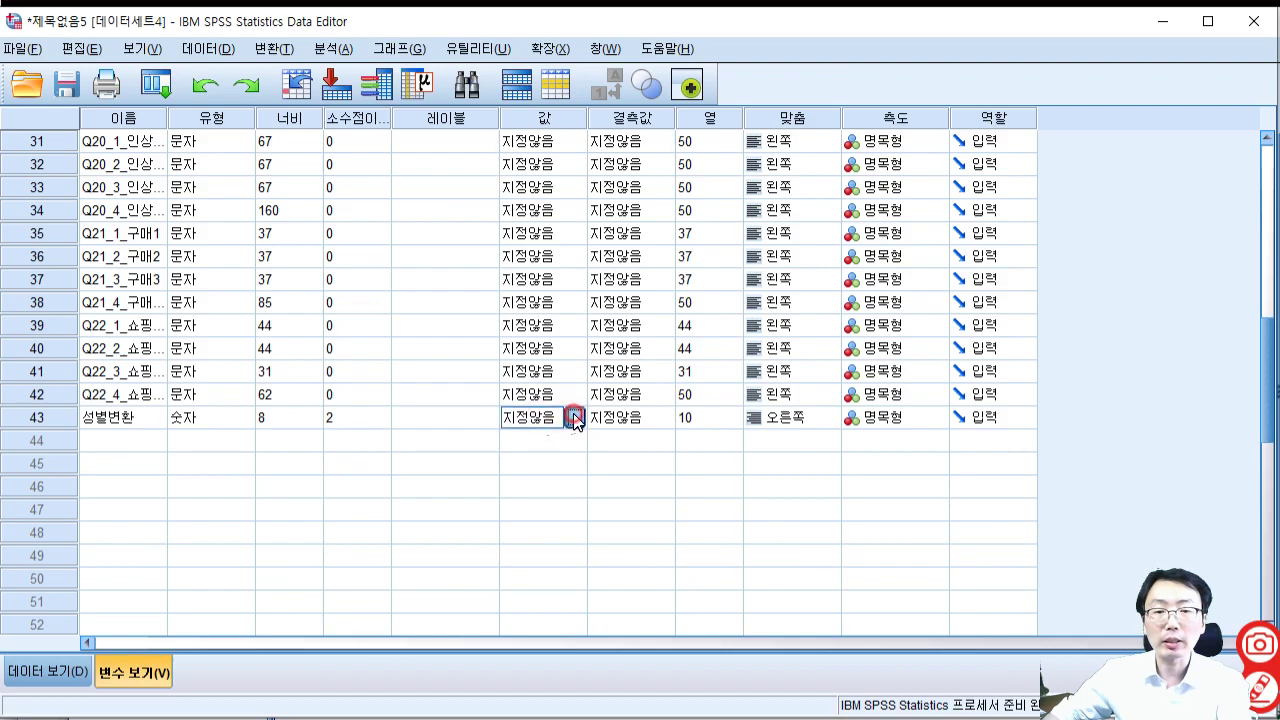
click(576, 418)
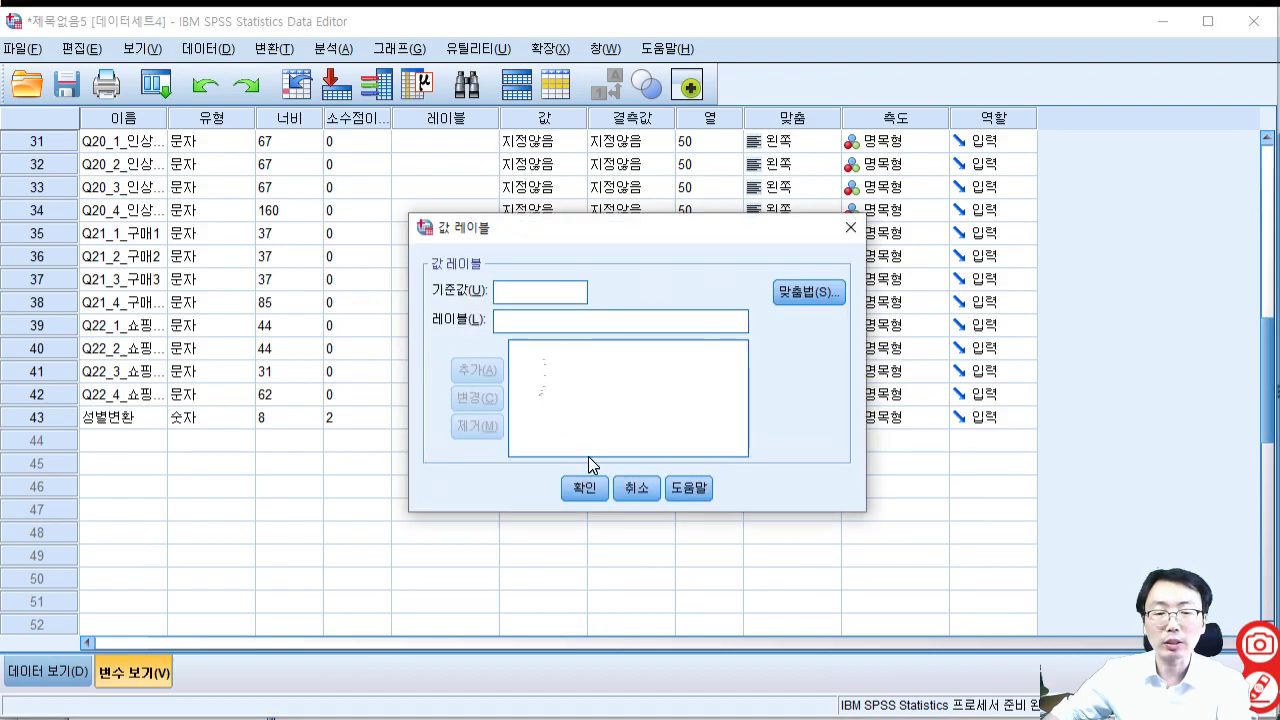
click(645, 489)
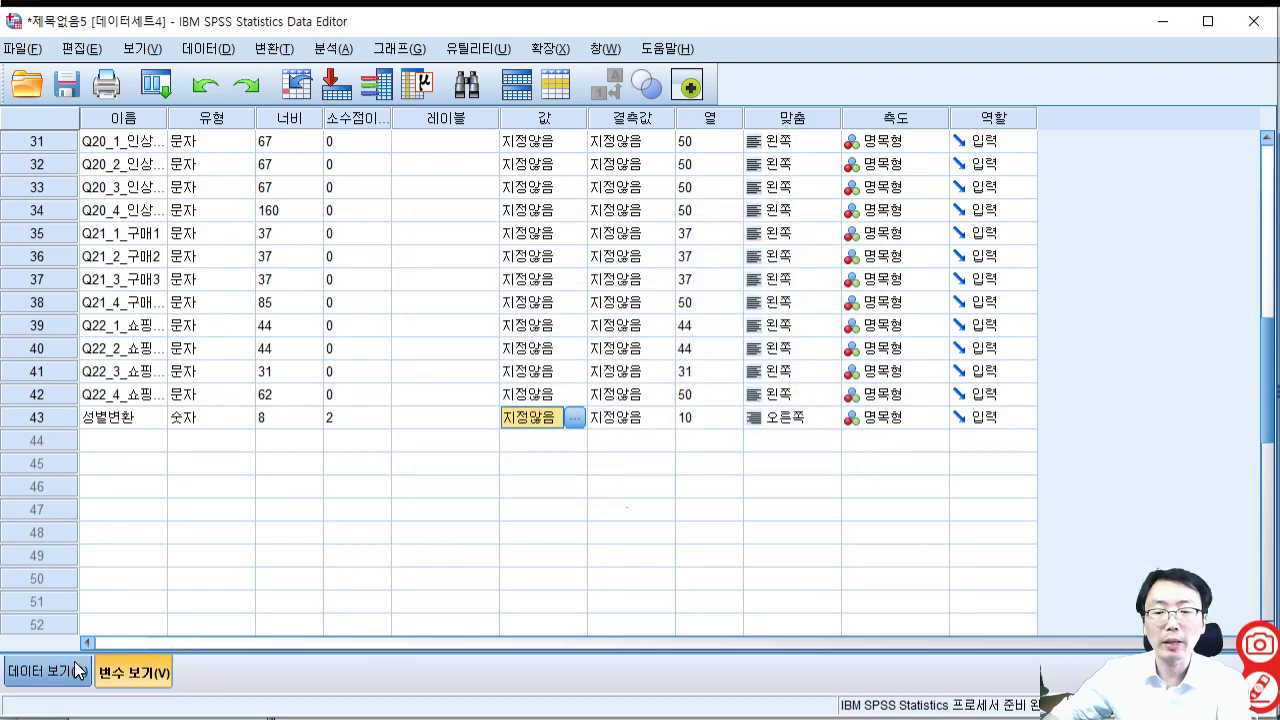
Return to the case data and examine the Q07_02_성별수치, Q07_01_성별 and Q06_국가 columns.
click(48, 672)
drag(1103, 639, 132, 632)
click(755, 302)
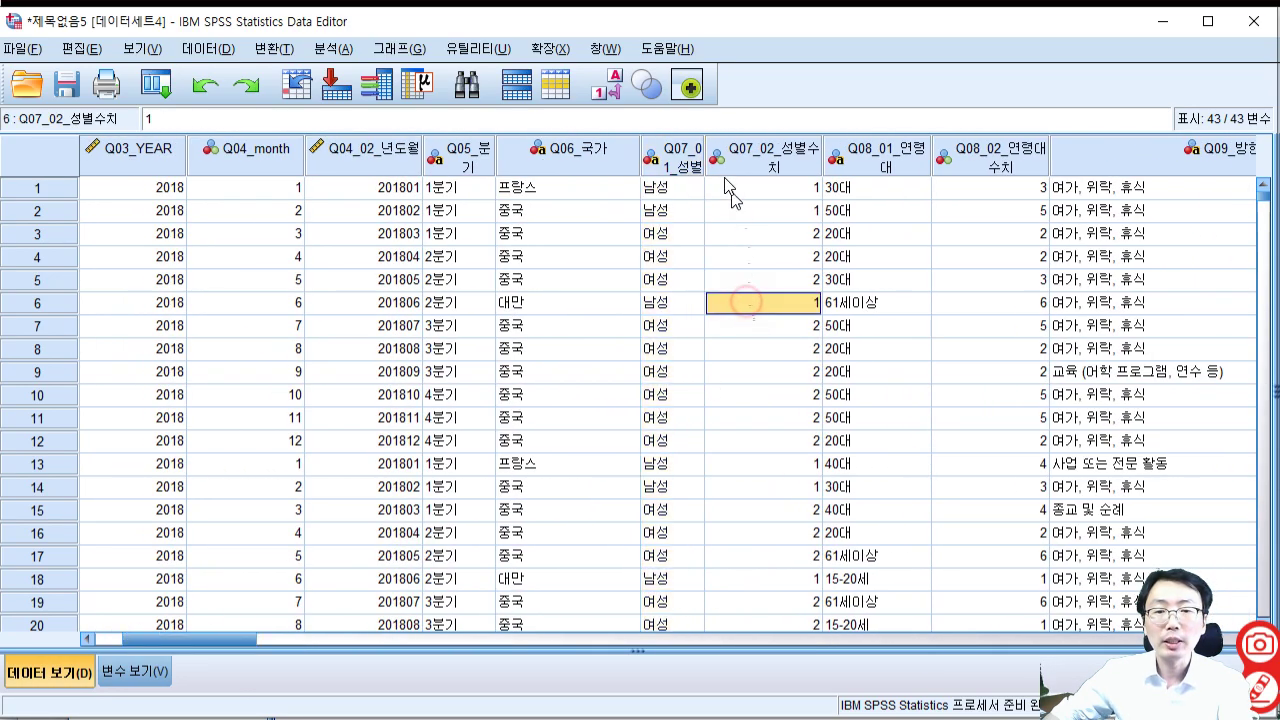
click(676, 150)
click(572, 150)
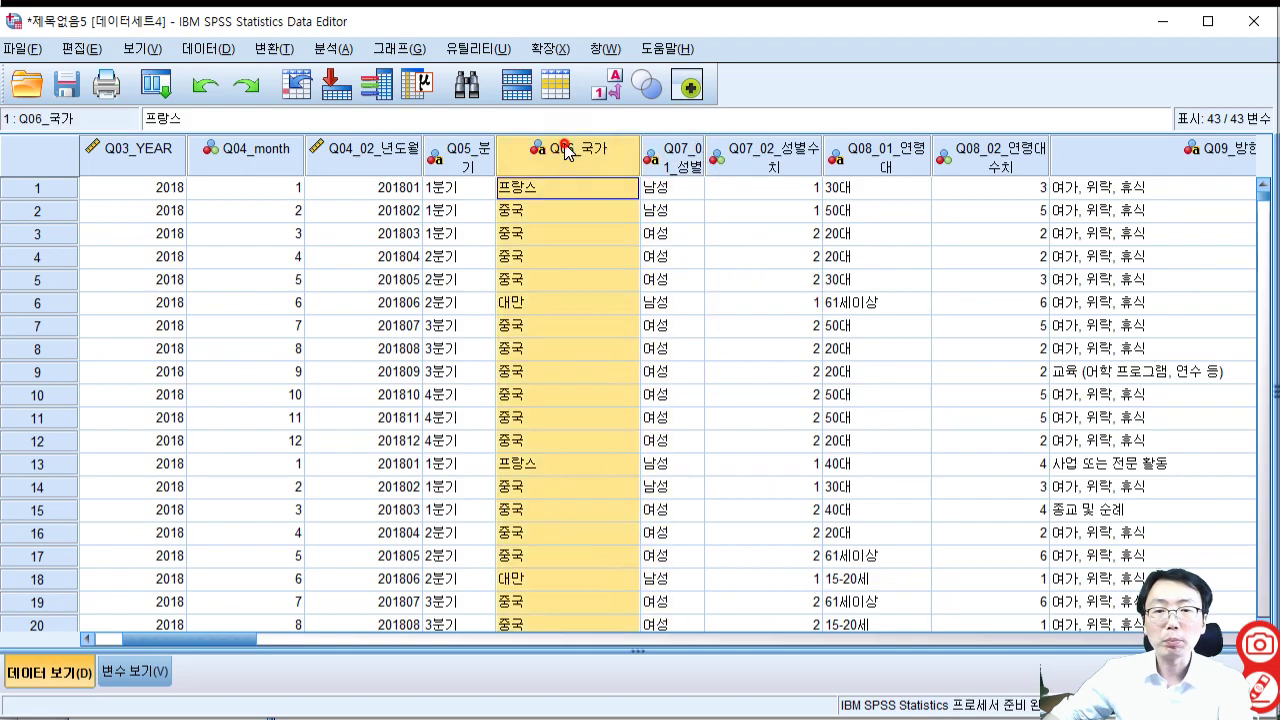
Run an automatic recode of Q06_국가 into a new variable 국가변경, with recoding starting from the lowest value.
click(275, 49)
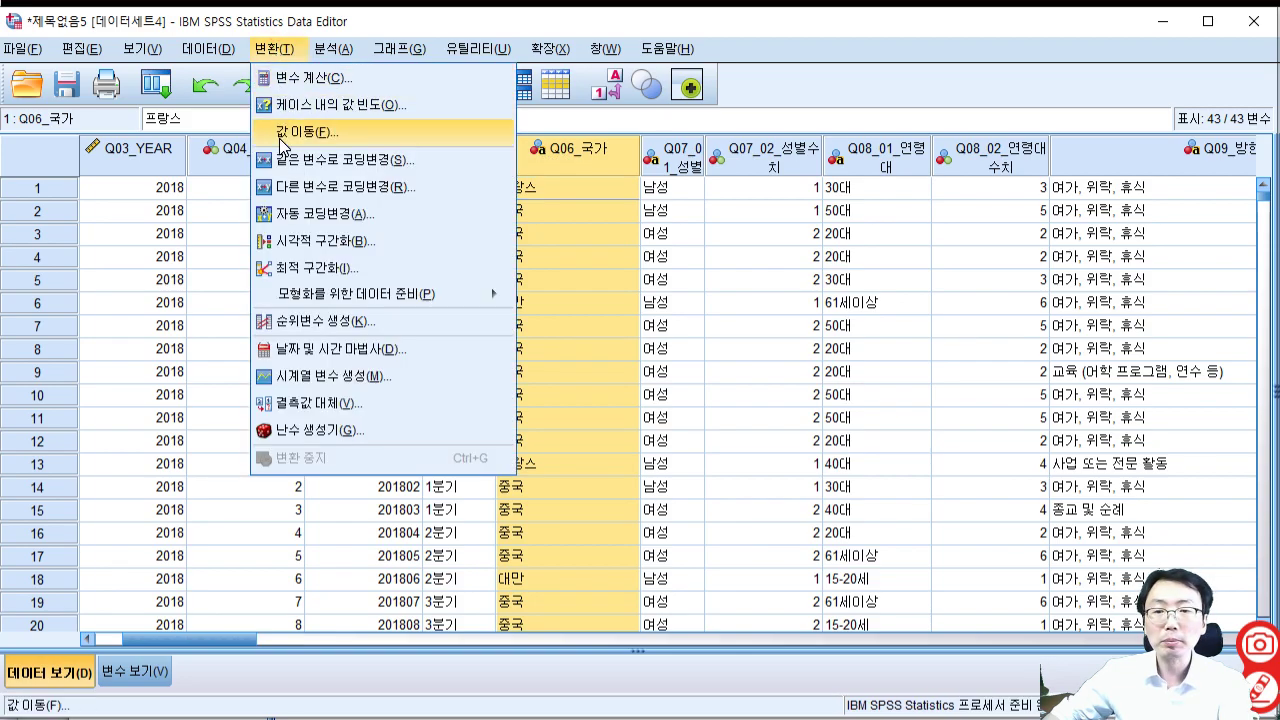
click(302, 220)
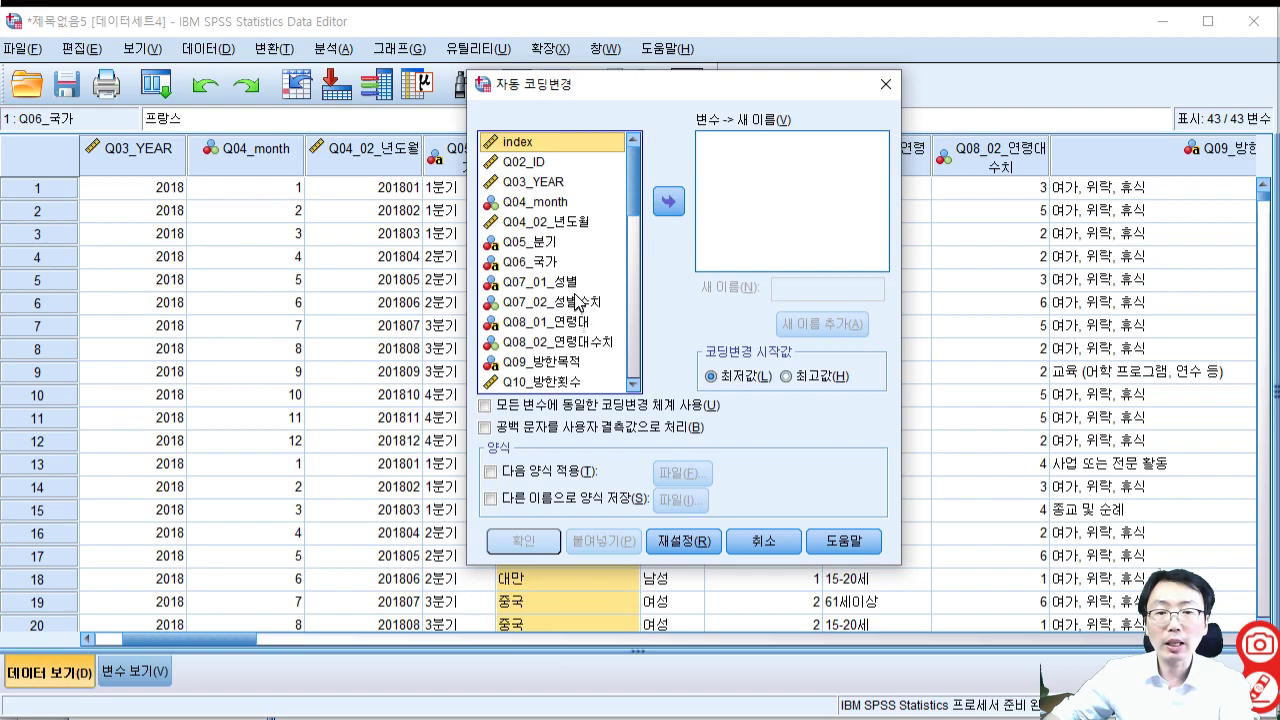
click(547, 265)
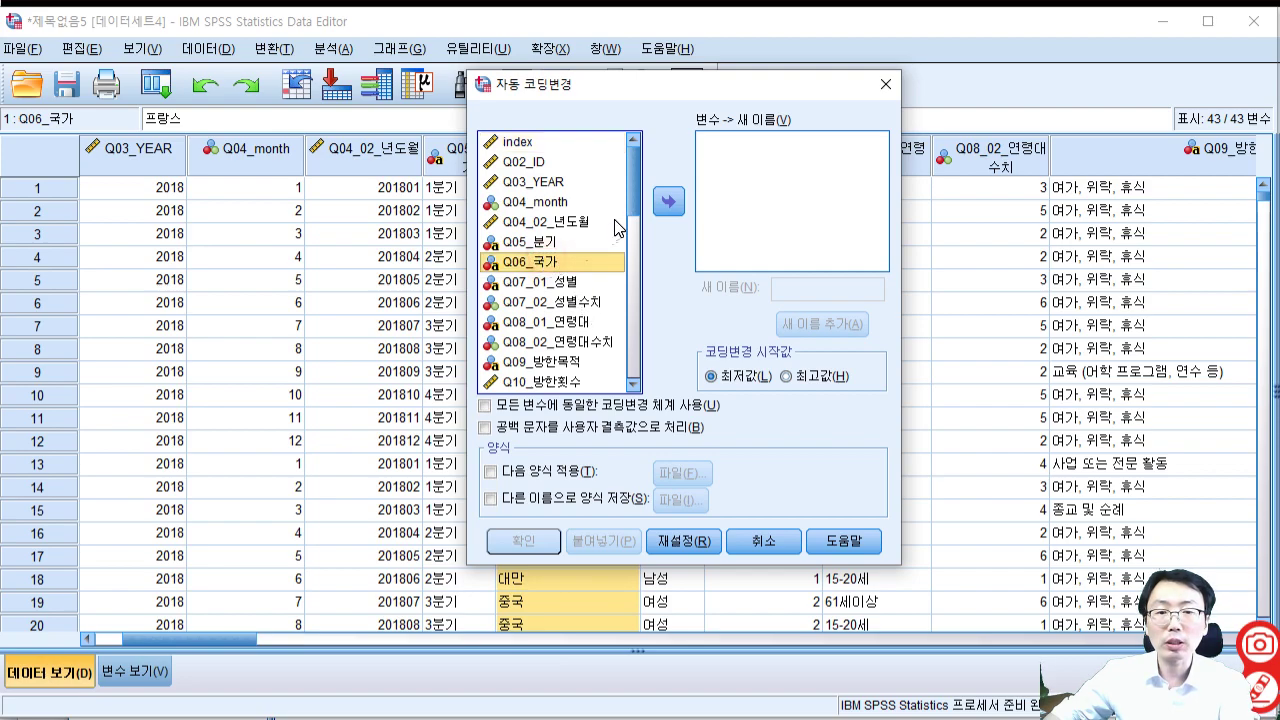
click(669, 201)
click(801, 289)
text(ㄱ)
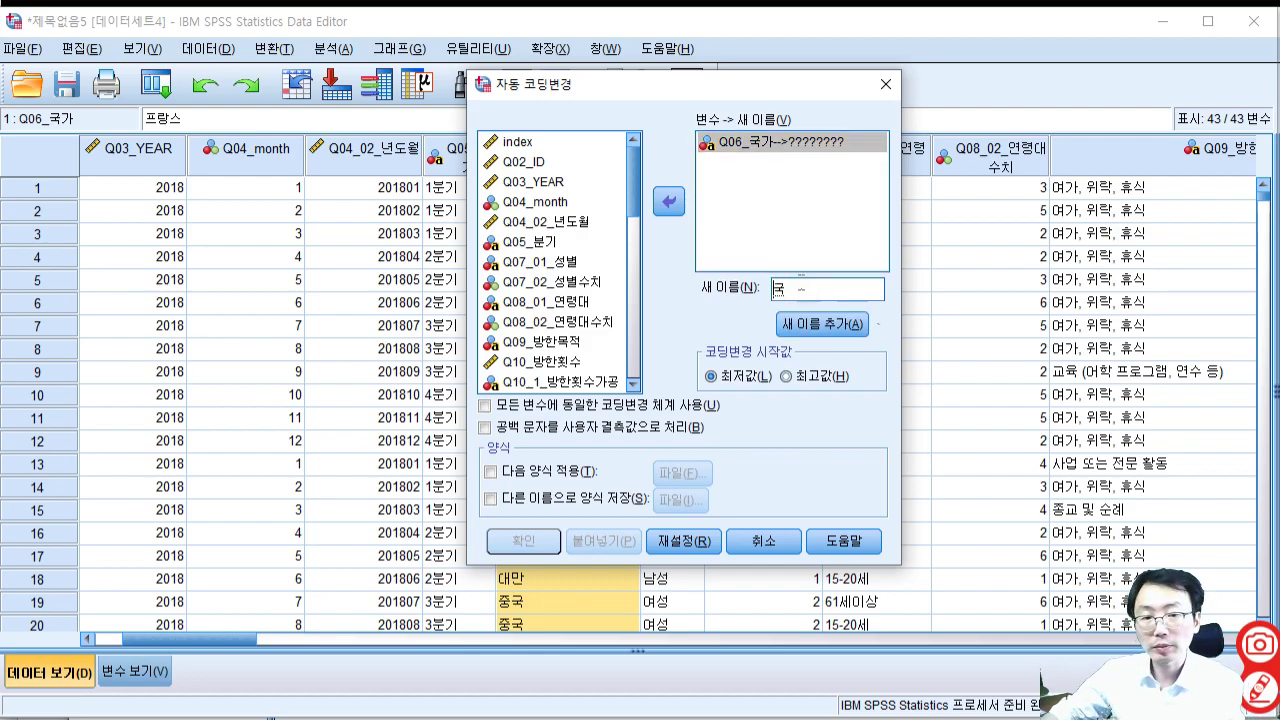
text(가변경)
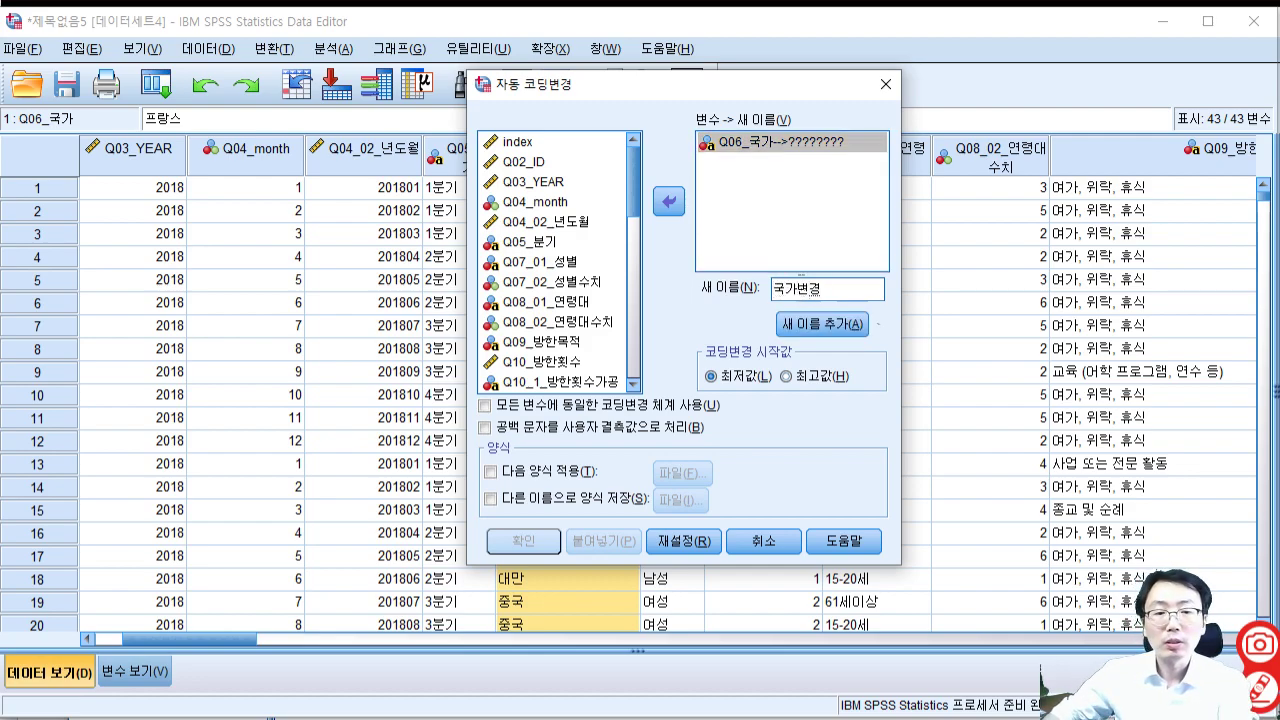
click(820, 323)
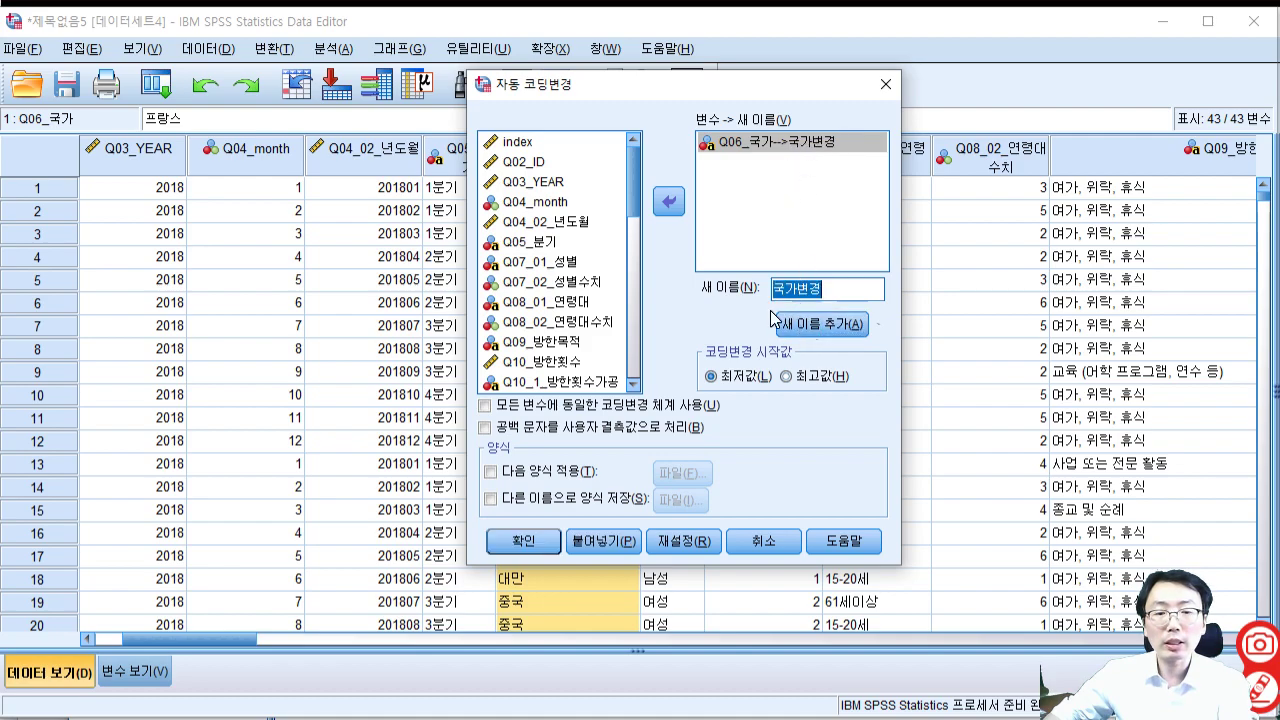
click(547, 540)
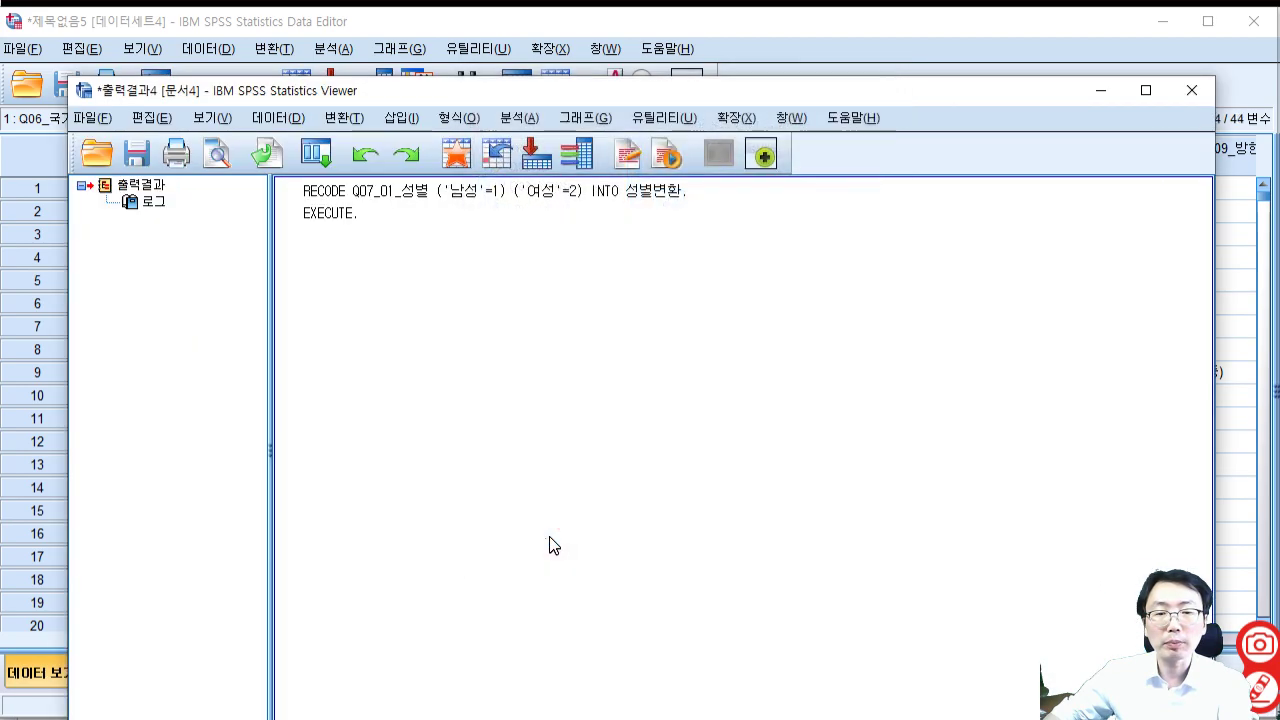
Examine the values of the new 국가변경 column at the end of the dataset.
click(781, 37)
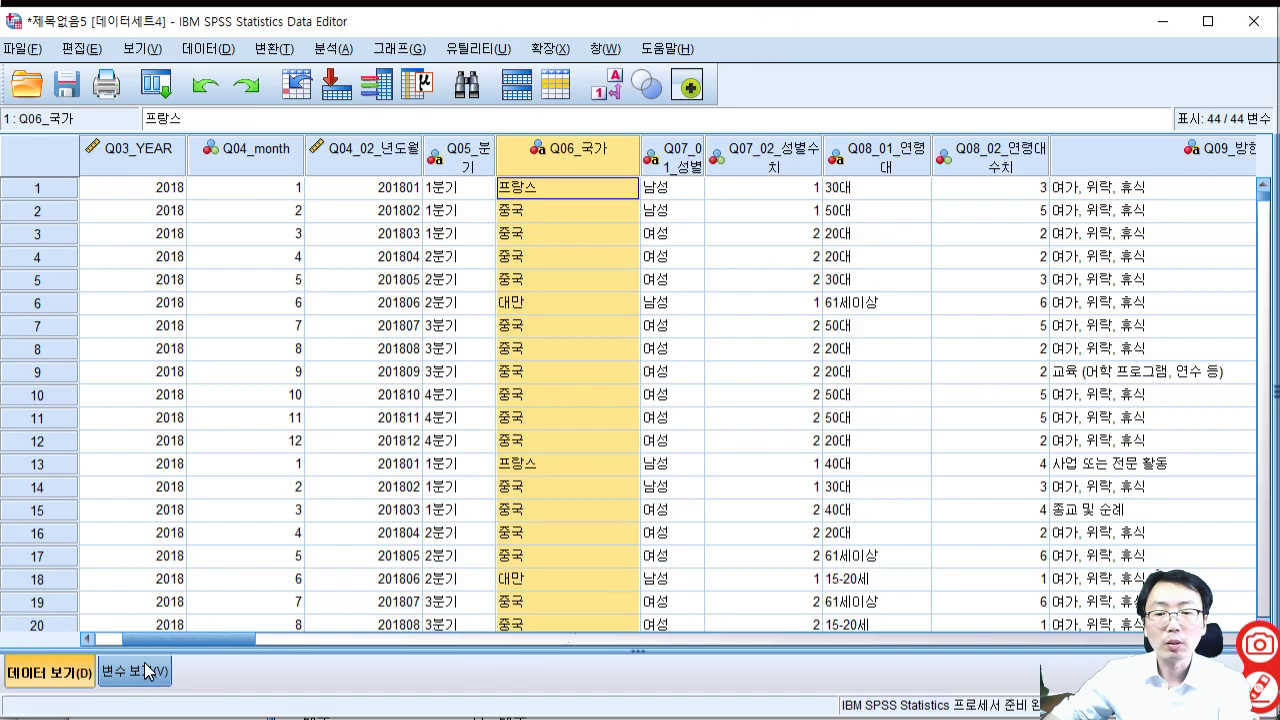
drag(232, 638, 1178, 642)
click(862, 187)
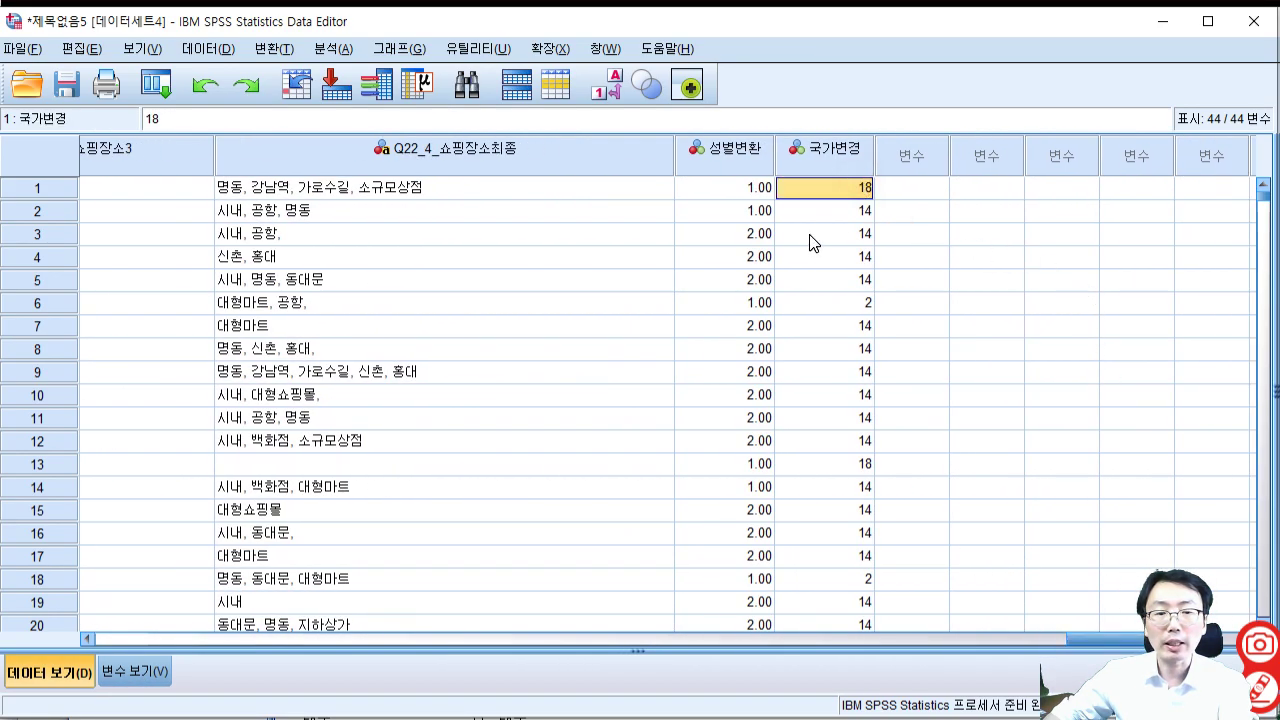
Review the full list of value labels defined for 국가변경 and close it without changes.
click(140, 672)
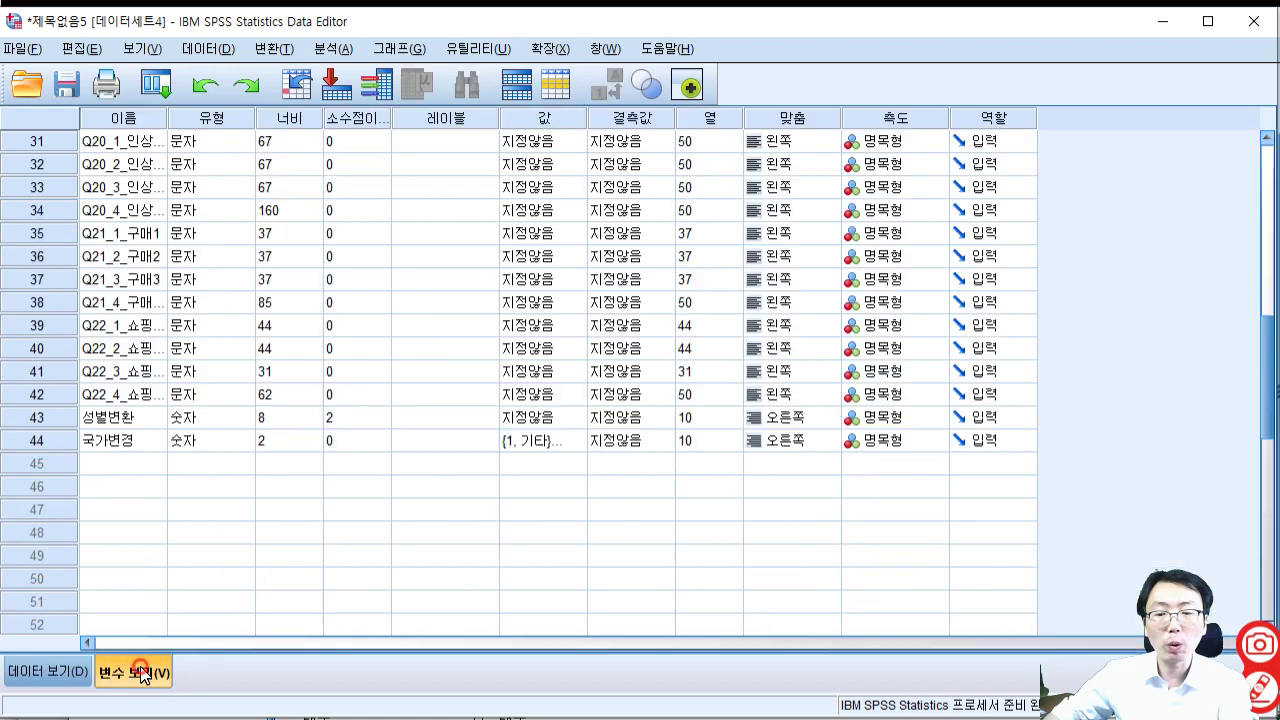
click(585, 441)
click(580, 441)
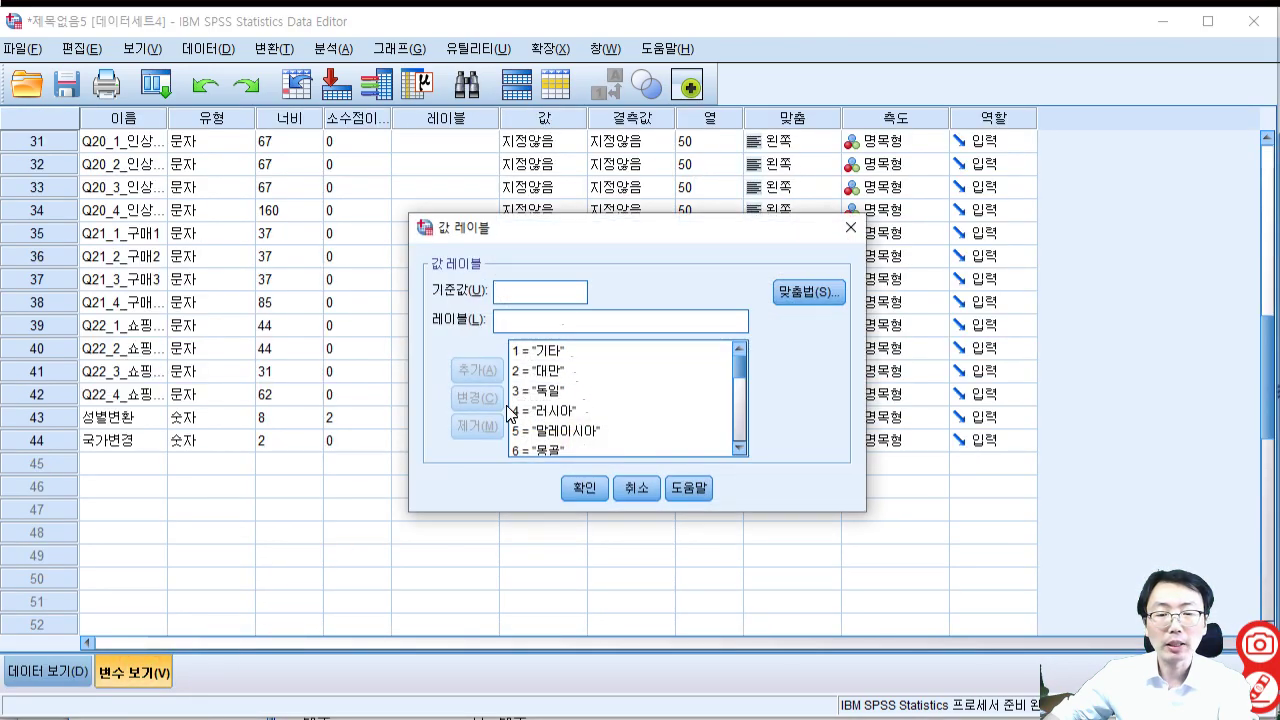
mouse_move(744, 368)
mouse_down()
mouse_move(741, 442)
mouse_move(742, 358)
mouse_up()
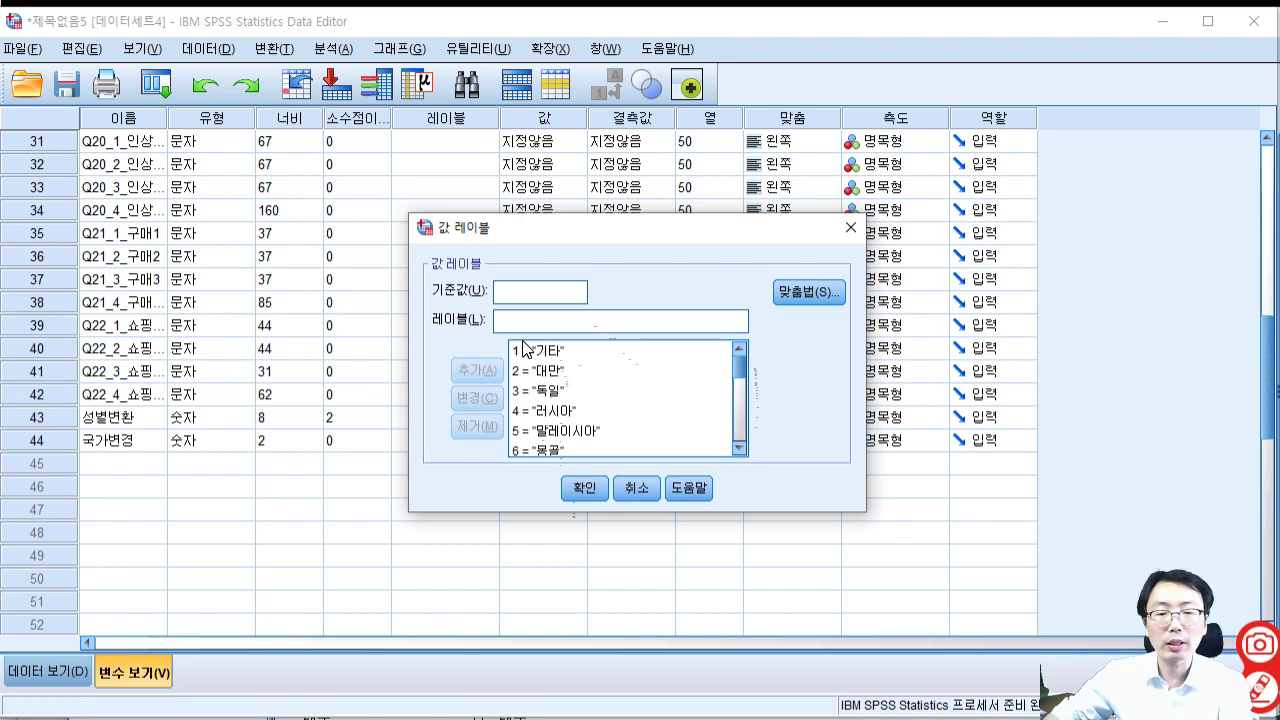
drag(744, 366, 738, 467)
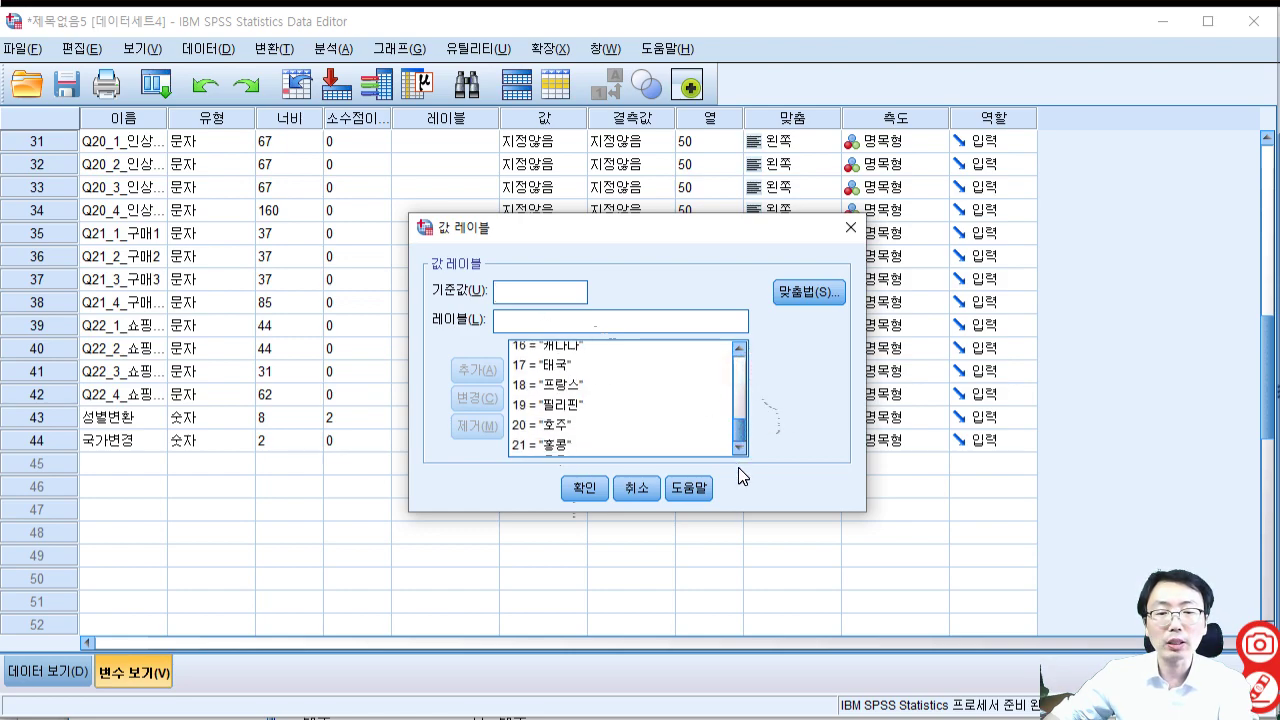
click(646, 489)
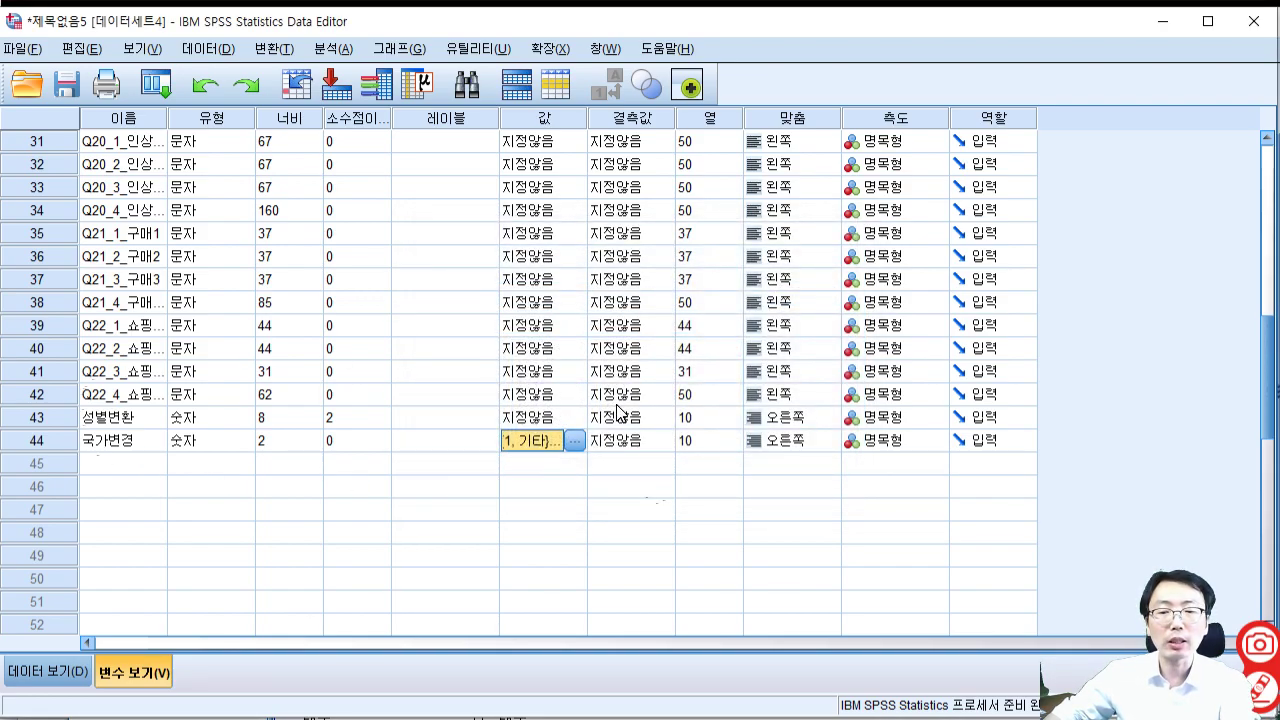
click(42, 670)
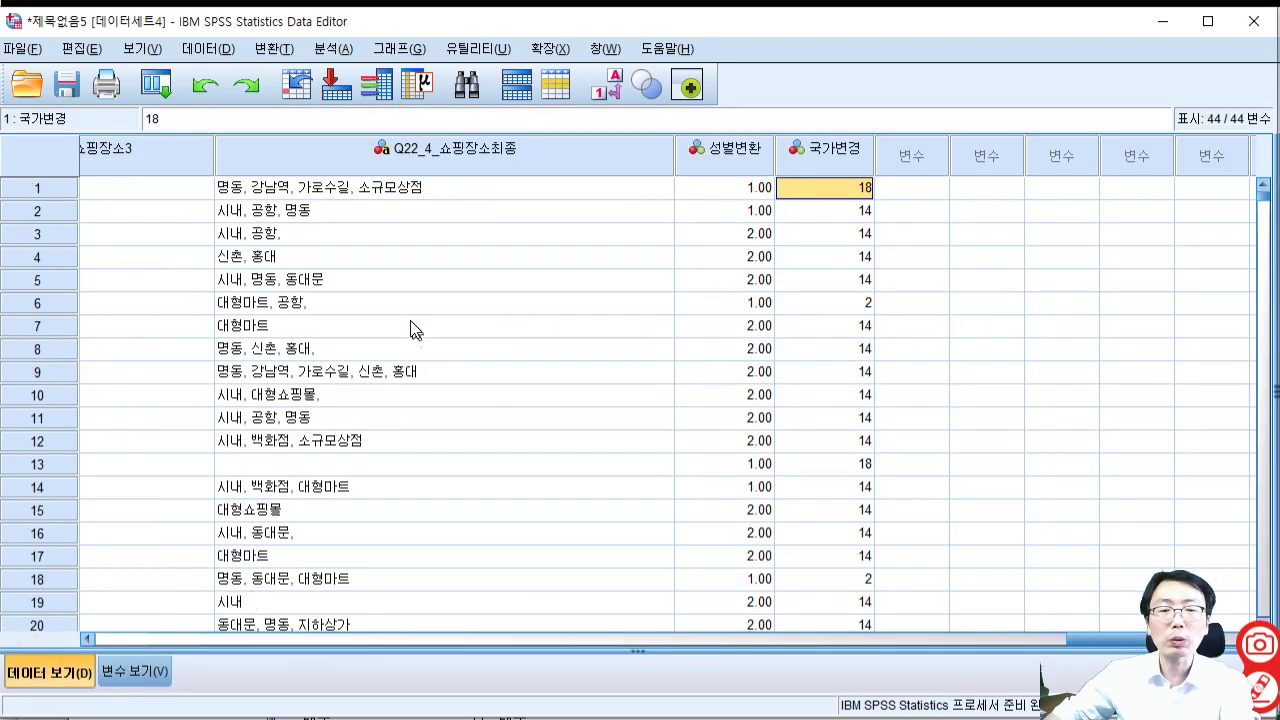
click(266, 49)
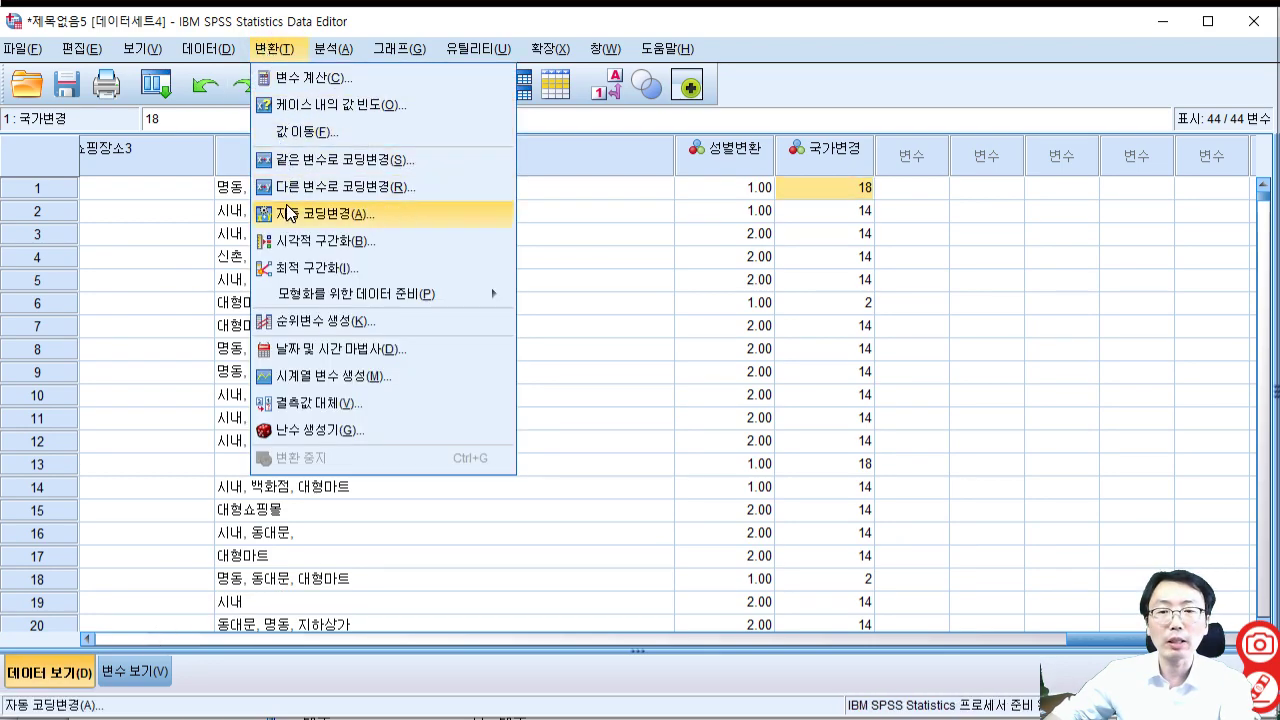
click(838, 303)
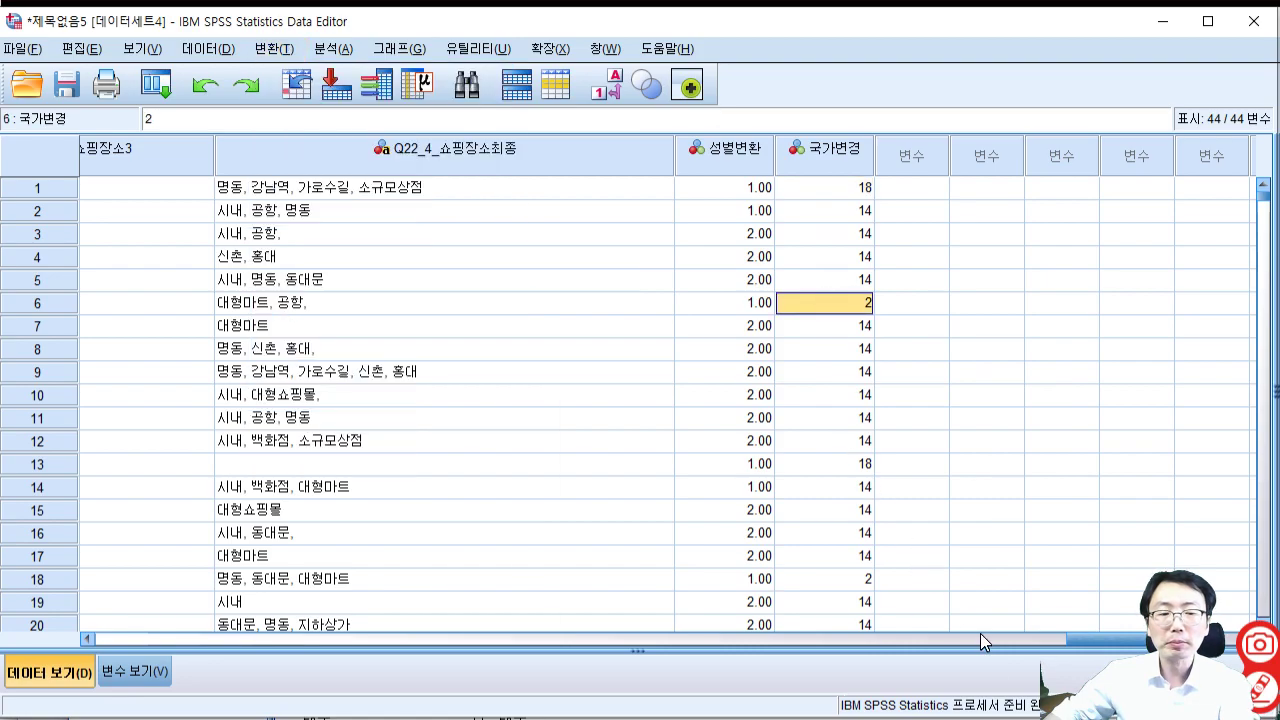
drag(1095, 637, 743, 642)
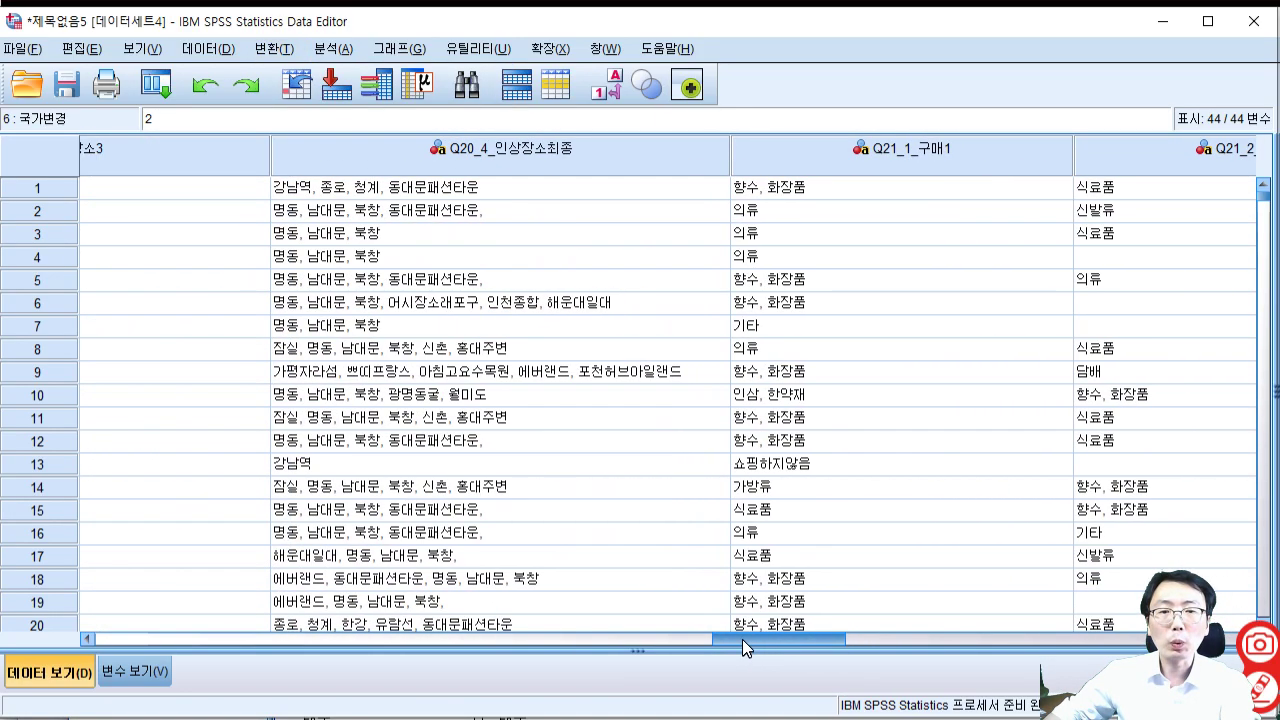
Set up an independent-samples T test with Q15_전반만족, Q16_재방문의향, Q17_타인추천, Q18_1_여행전이미지 and Q18_2_여행후이미지 as test variables.
click(333, 49)
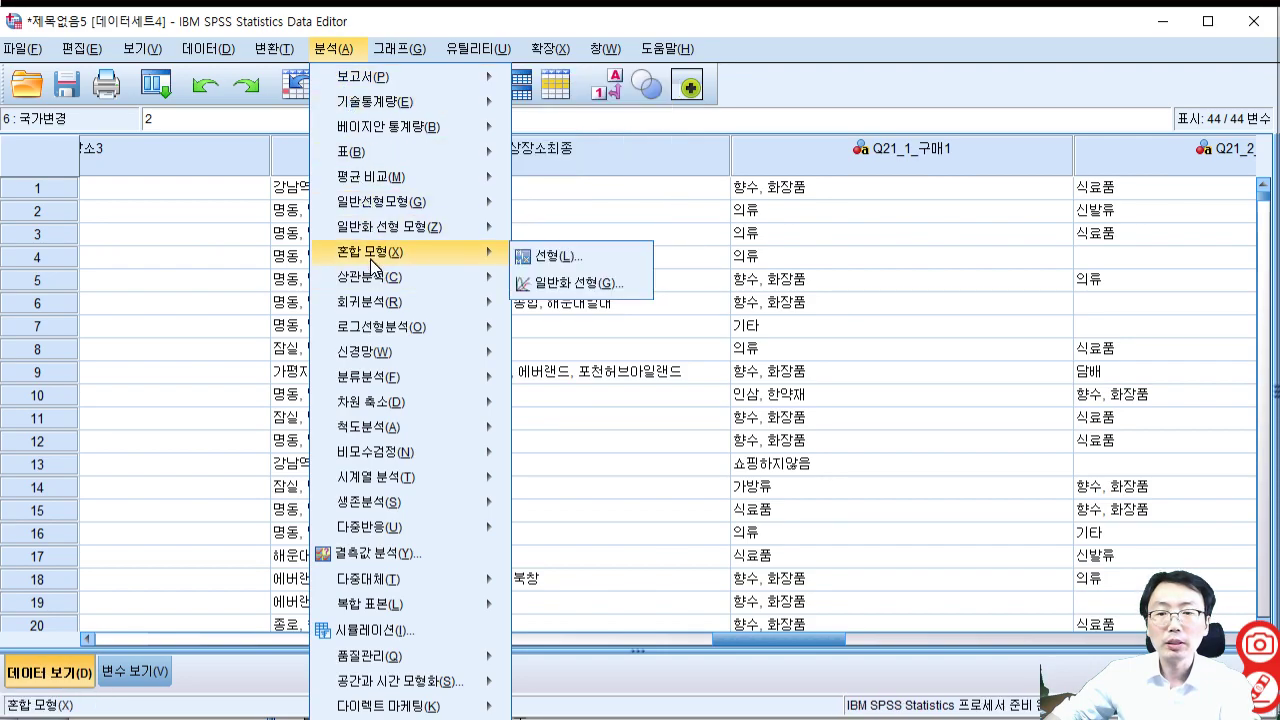
mouse_move(391, 178)
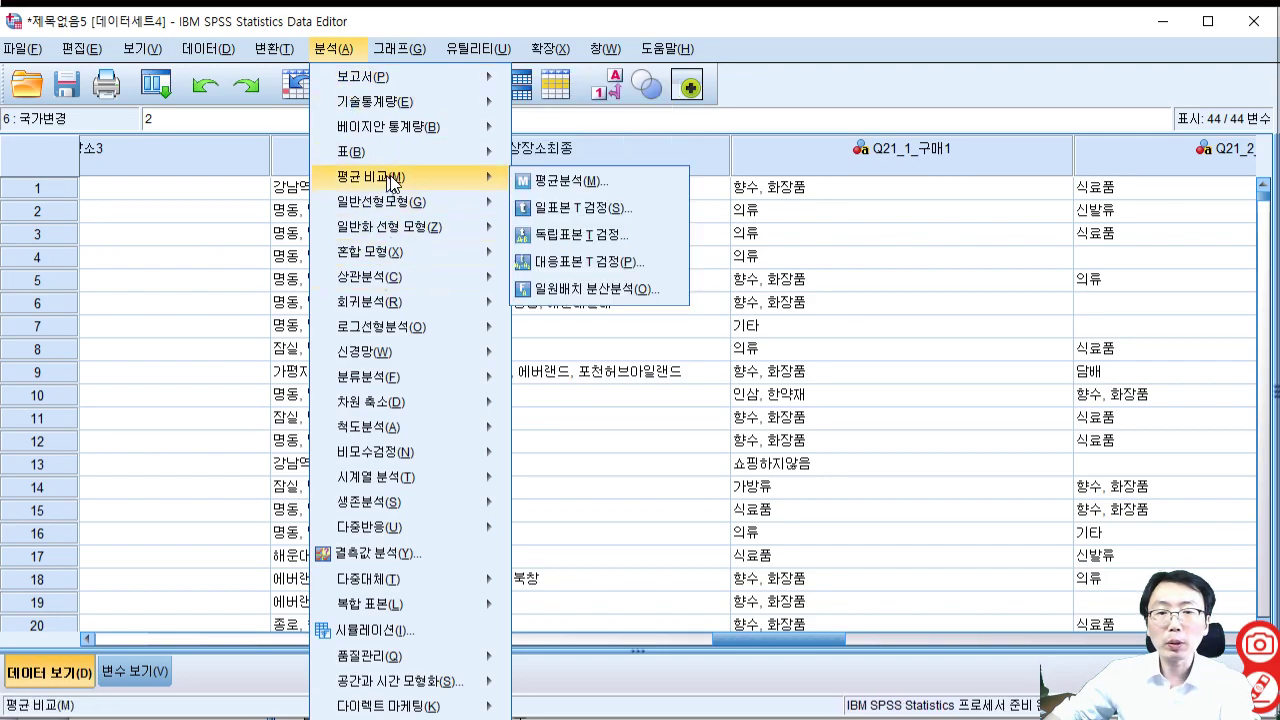
click(627, 240)
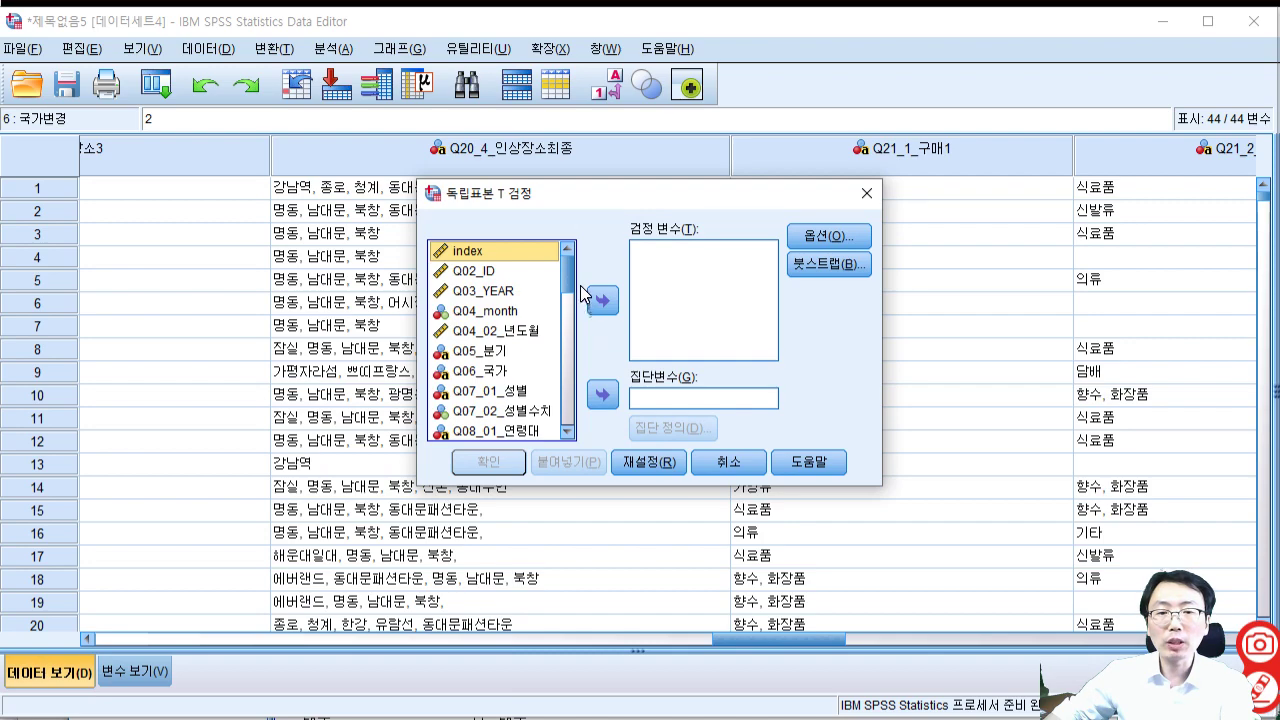
drag(567, 282, 570, 376)
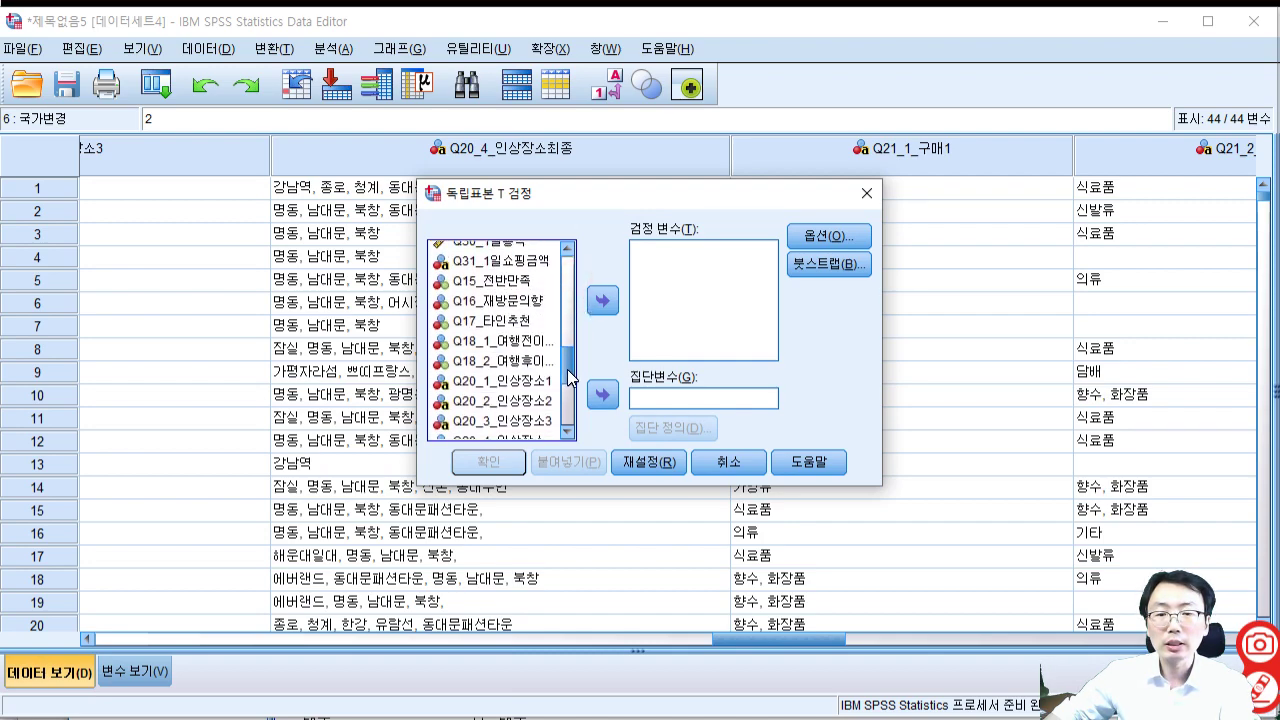
click(490, 282)
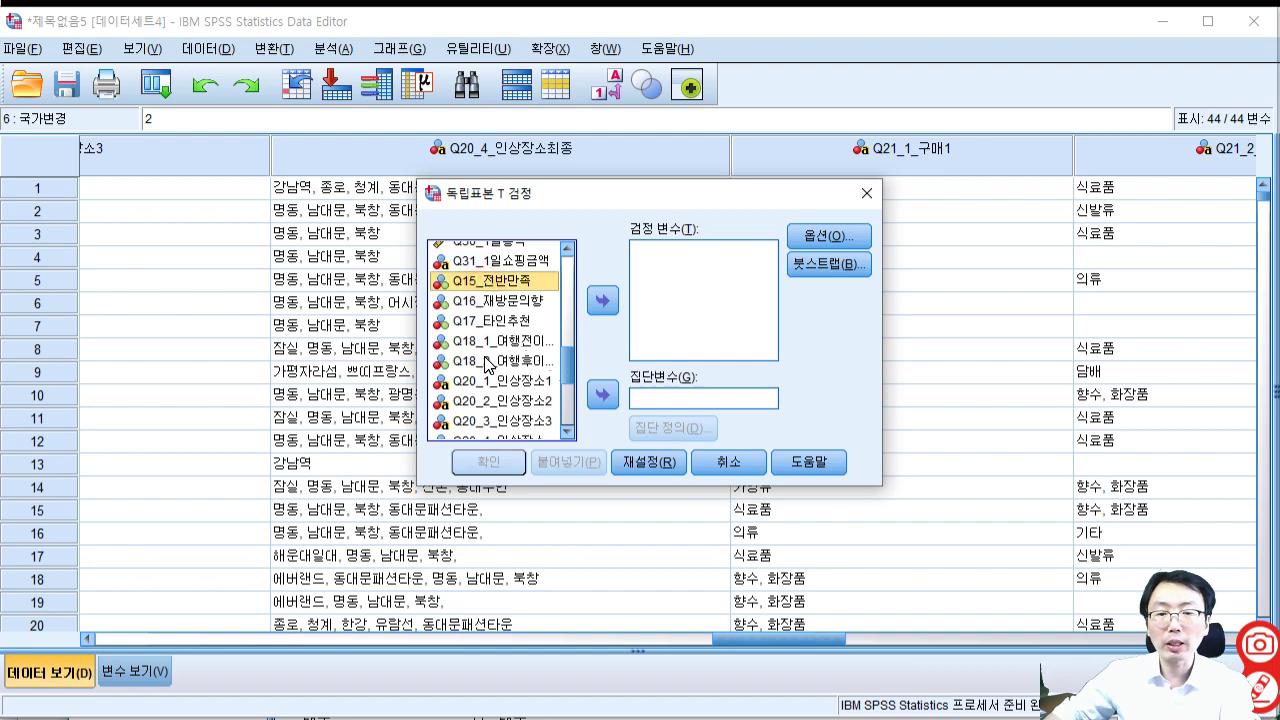
shift+click(490, 361)
click(602, 300)
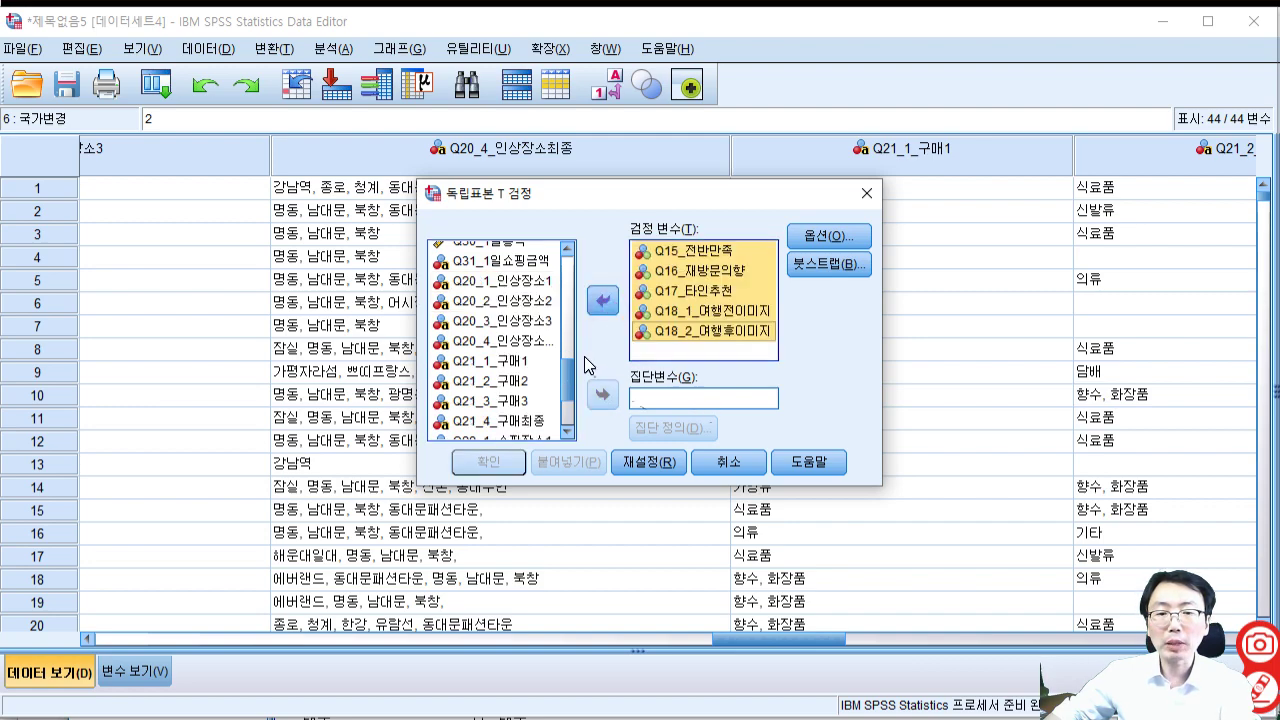
Try Q07_01_성별 as the grouping variable of the T test, and remove it again.
drag(567, 376, 584, 262)
click(512, 393)
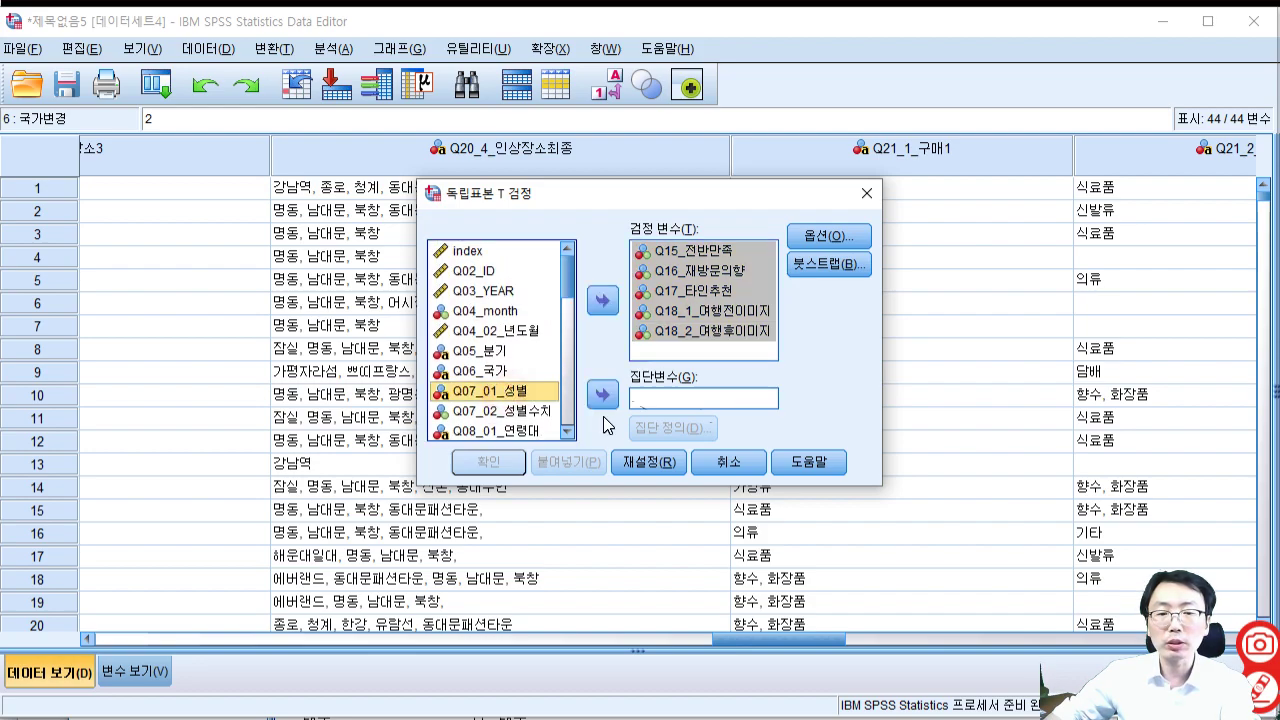
click(602, 394)
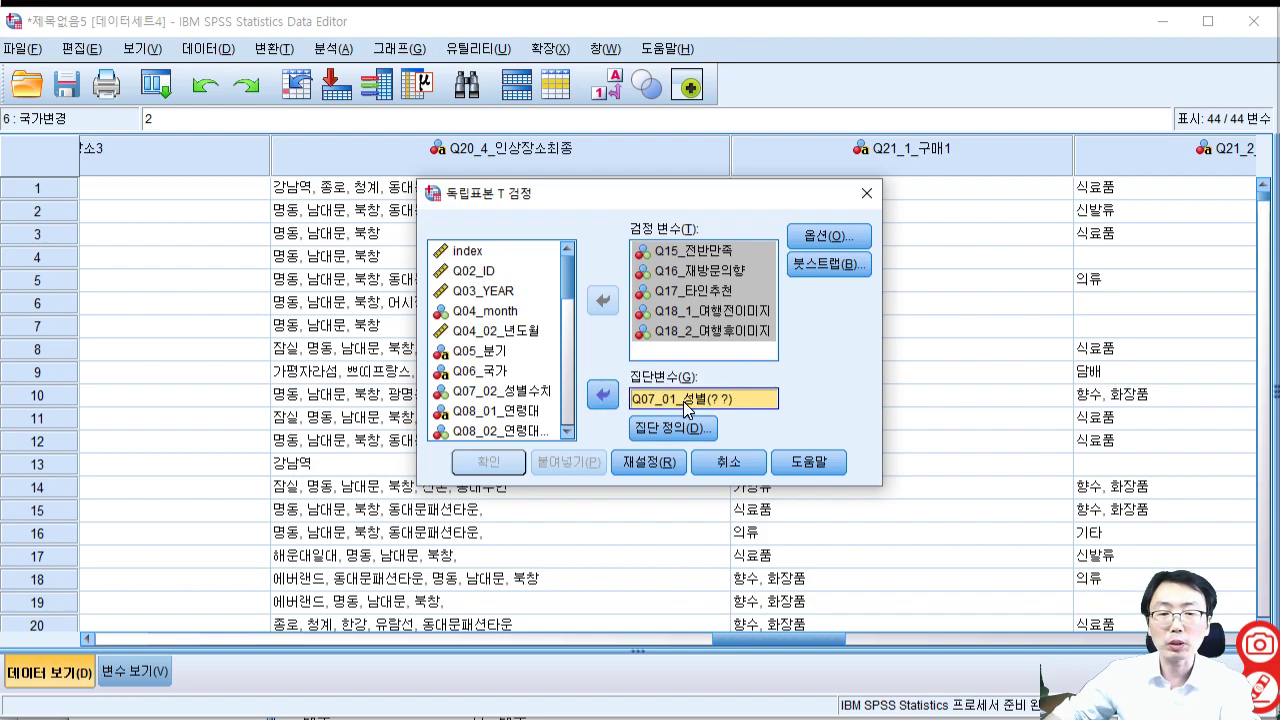
click(602, 394)
Use Q07_02_성별수치 as the grouping variable of the T test and define its groups as 1 and 2.
click(548, 410)
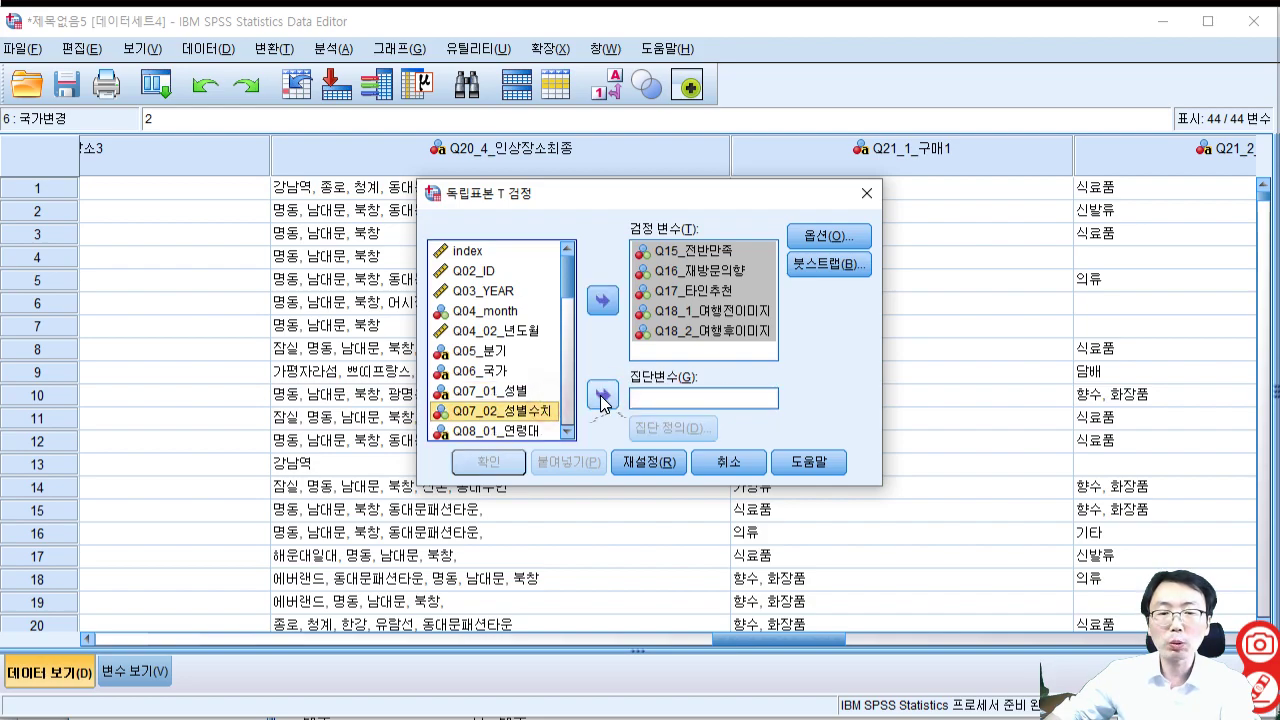
click(602, 396)
click(697, 426)
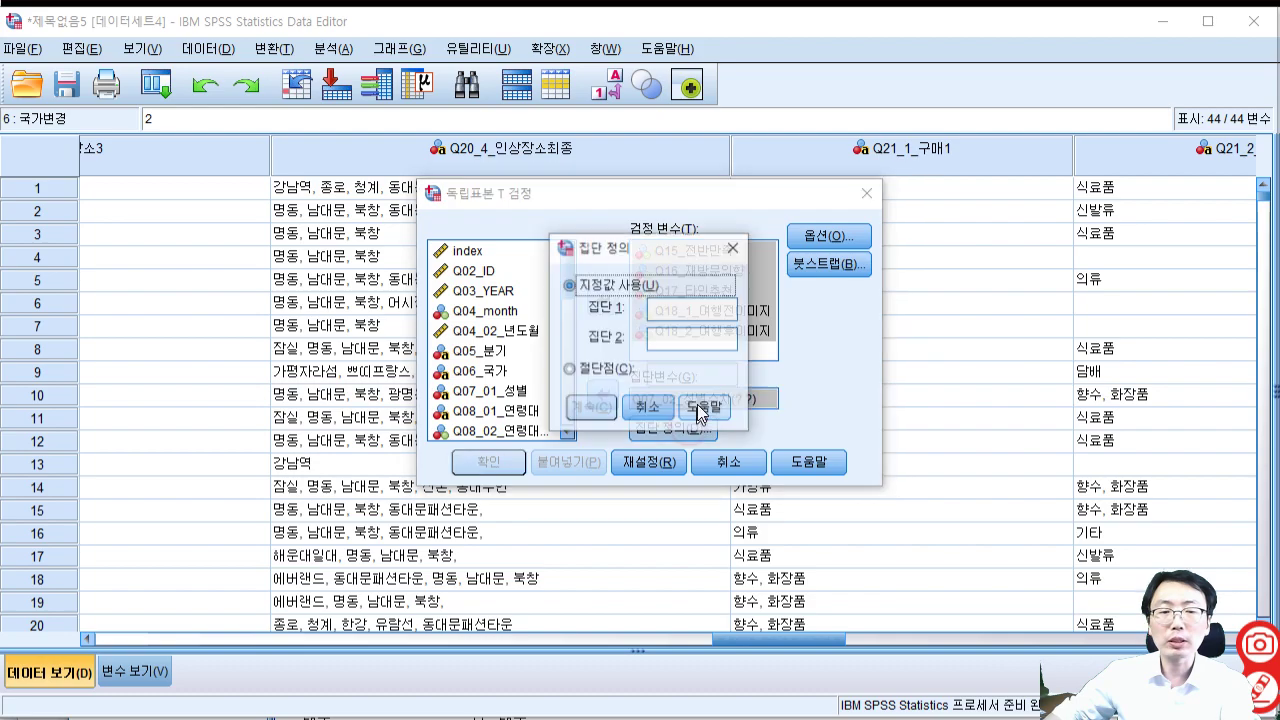
click(668, 306)
text(1)
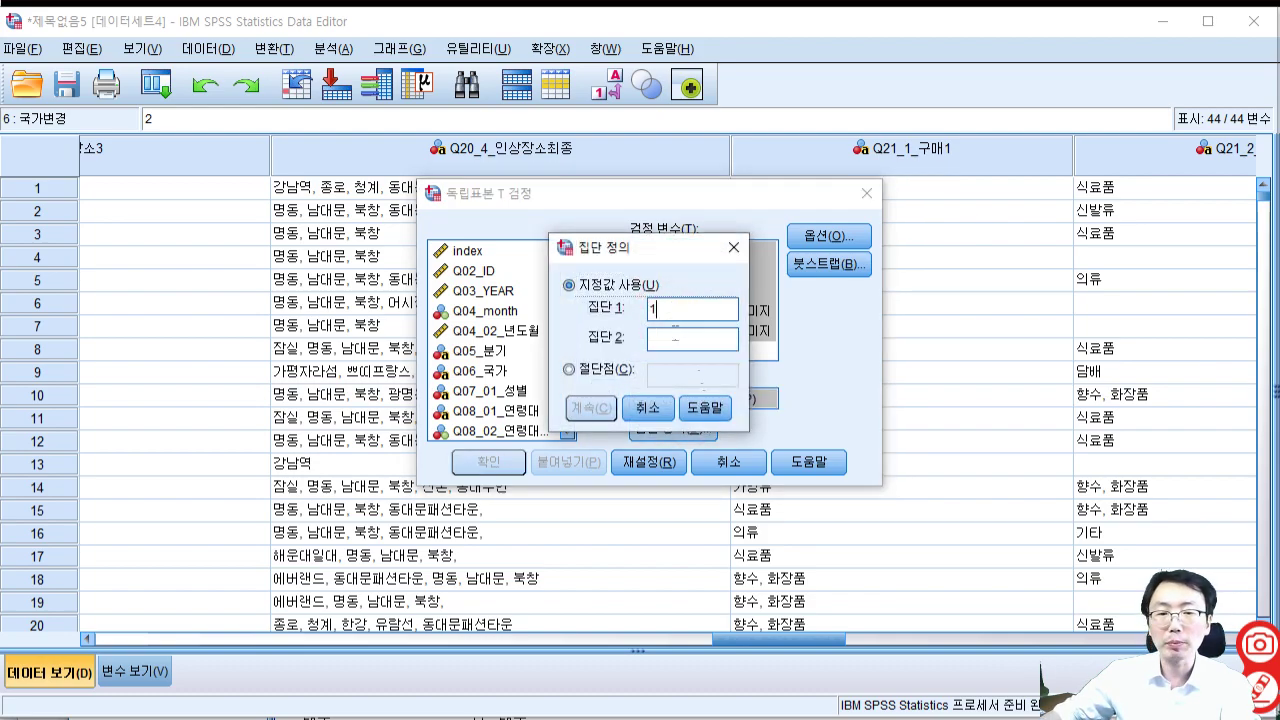
click(675, 338)
text(2)
click(595, 407)
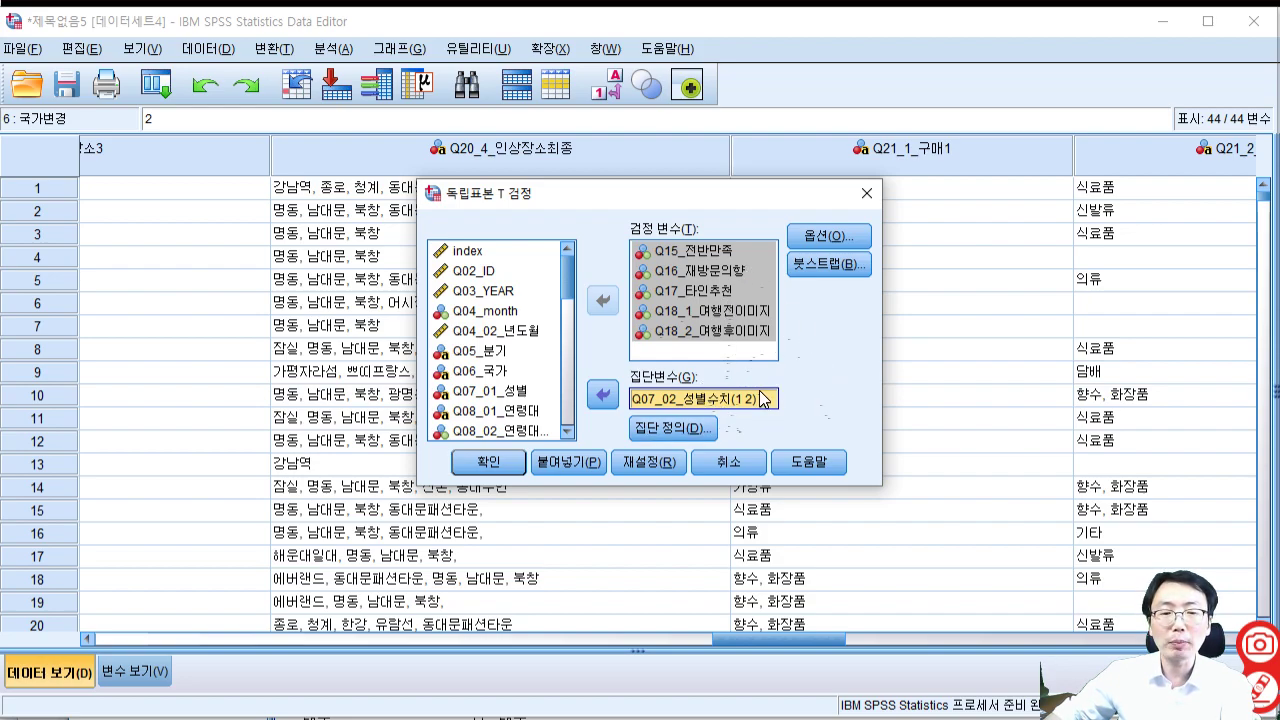
Check the group definition of the grouping variable and run the independent-samples T test.
click(690, 425)
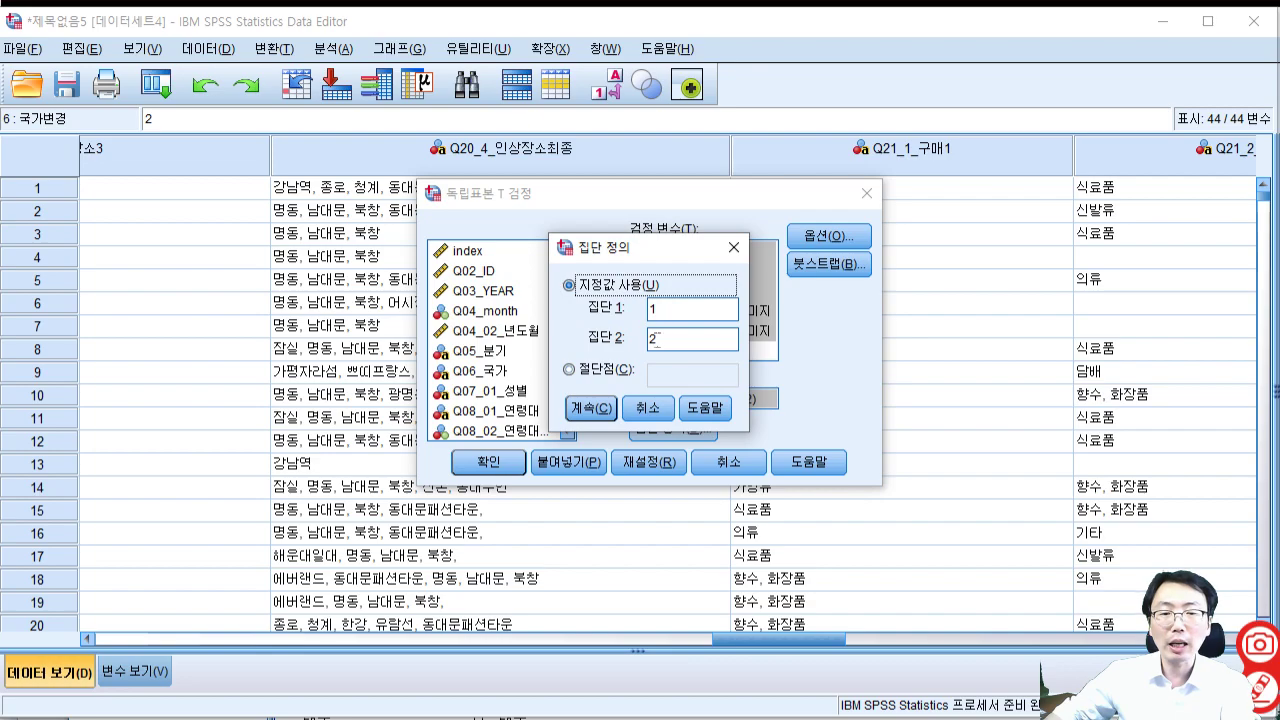
click(594, 406)
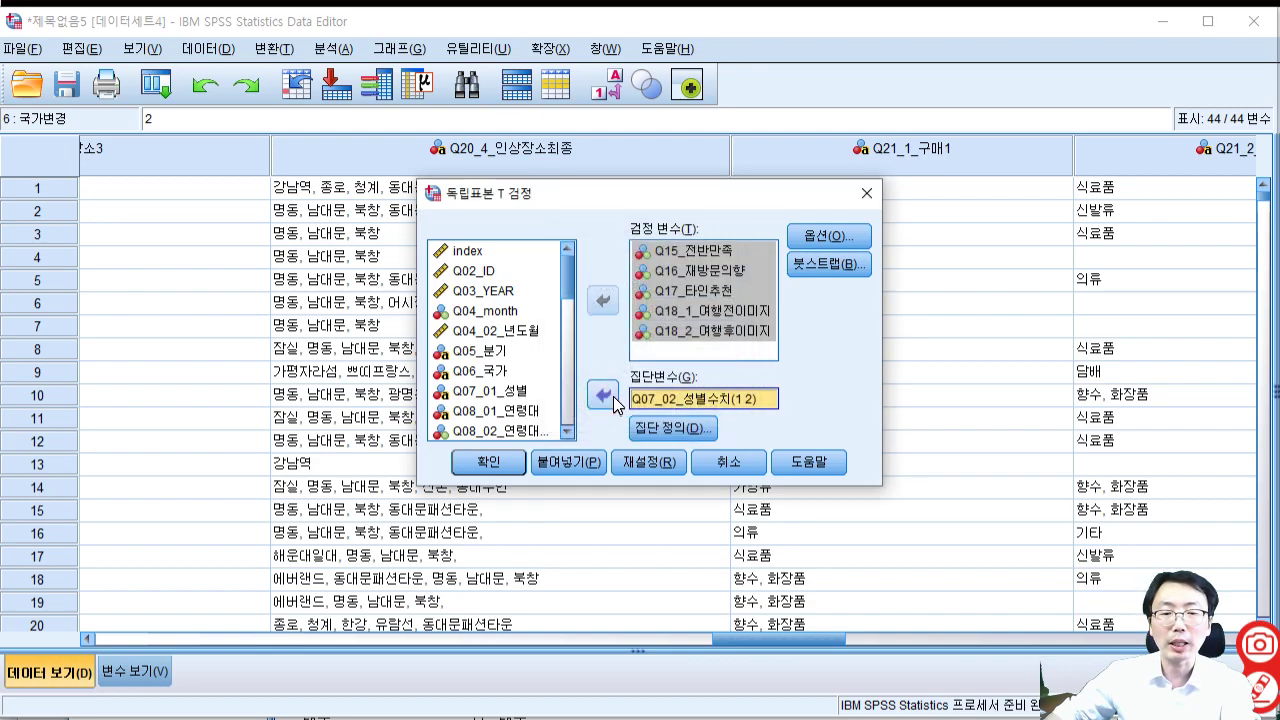
click(495, 462)
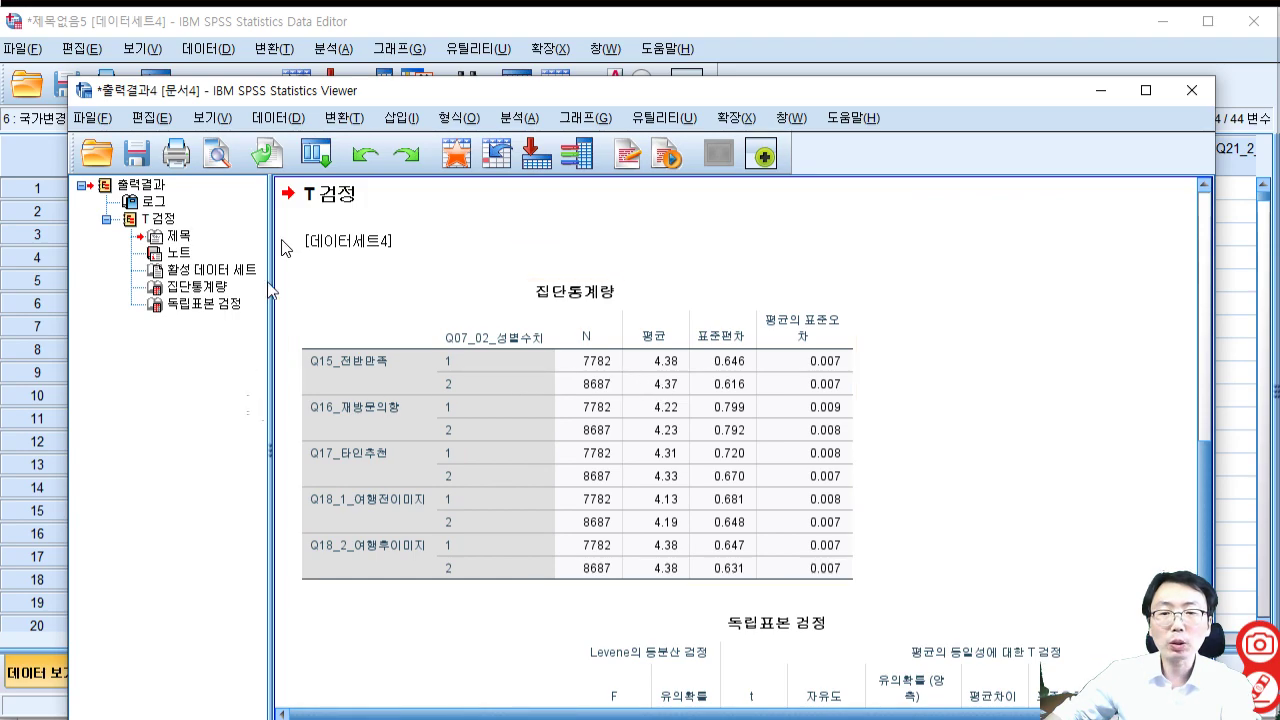
Move the output window clear of its starting place and narrow its outline pane to give the result tables more room.
drag(492, 100, 427, 31)
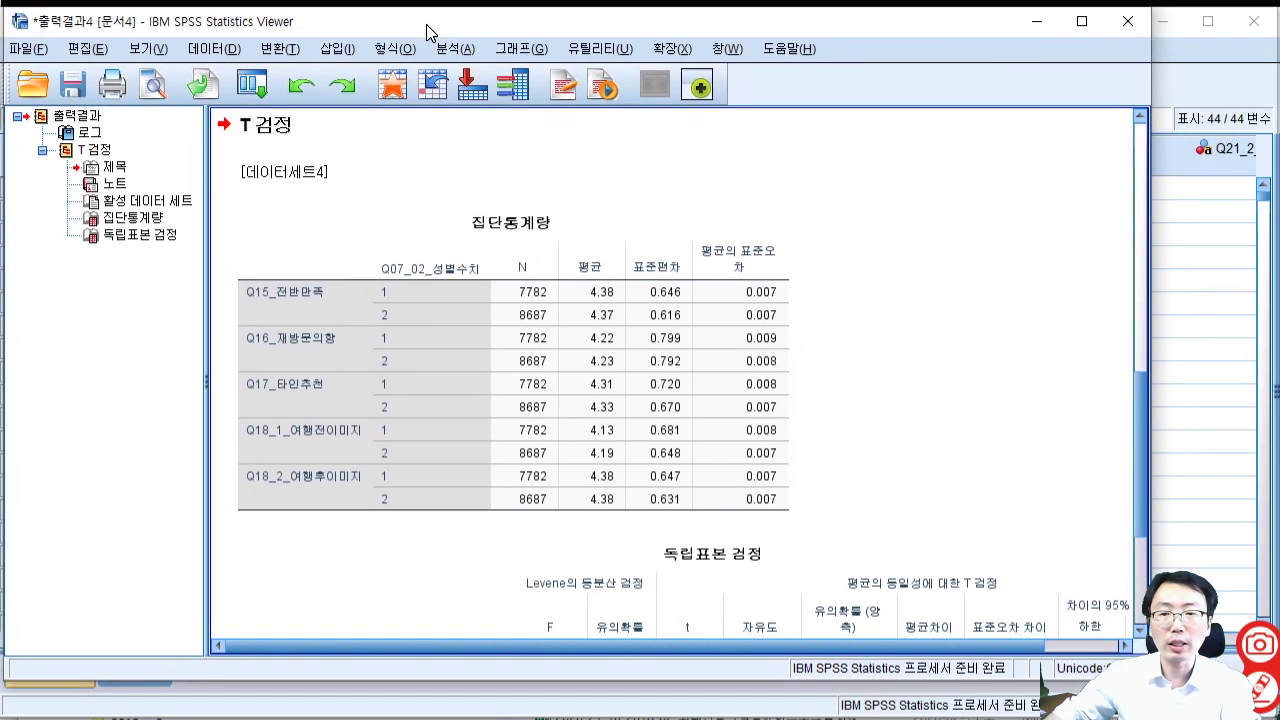
drag(204, 183, 112, 185)
click(276, 326)
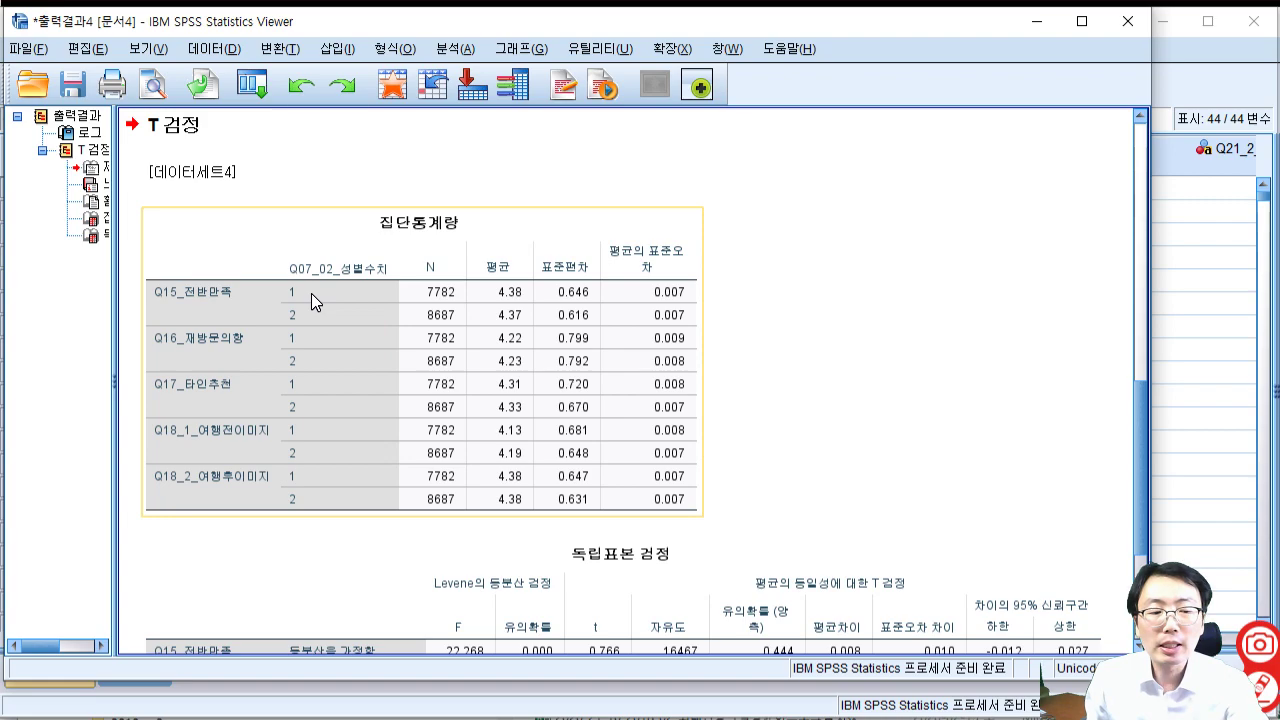
Review the 집단통계량 table, marking each of the five test variables from Q15_전반만족 to Q18_2_여행후이미지 with the annotation pen.
click(1258, 645)
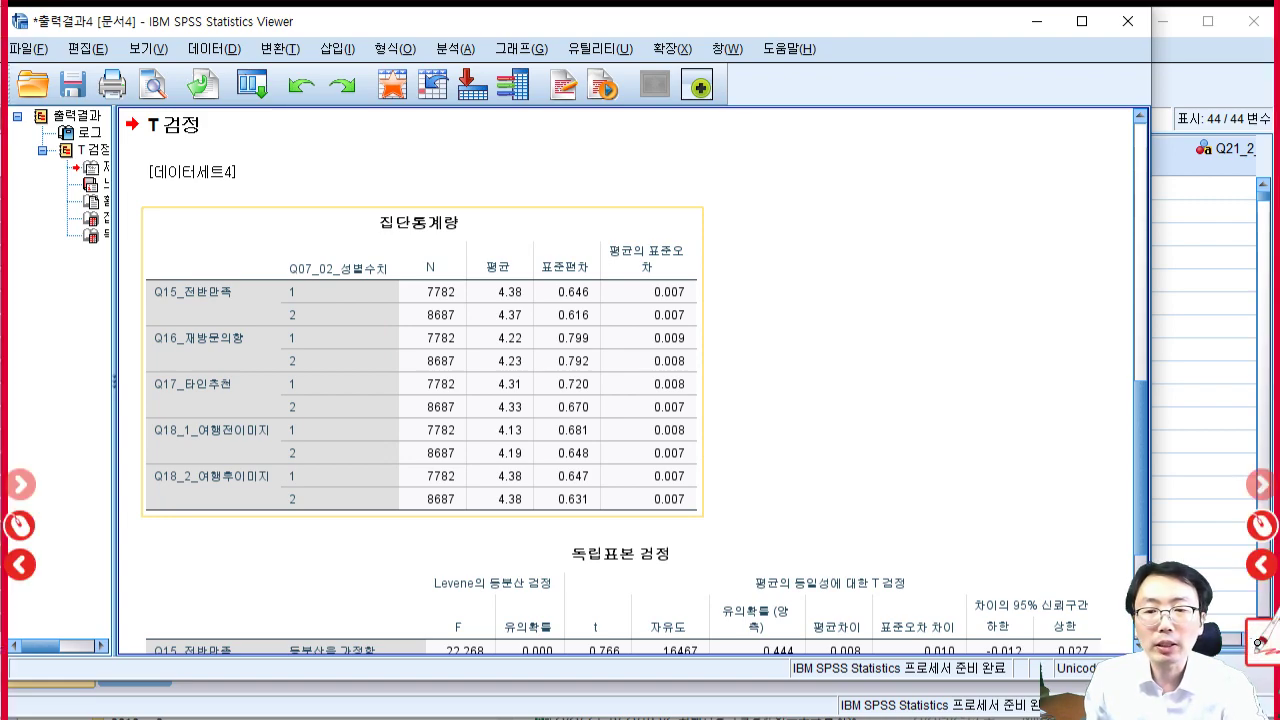
click(241, 293)
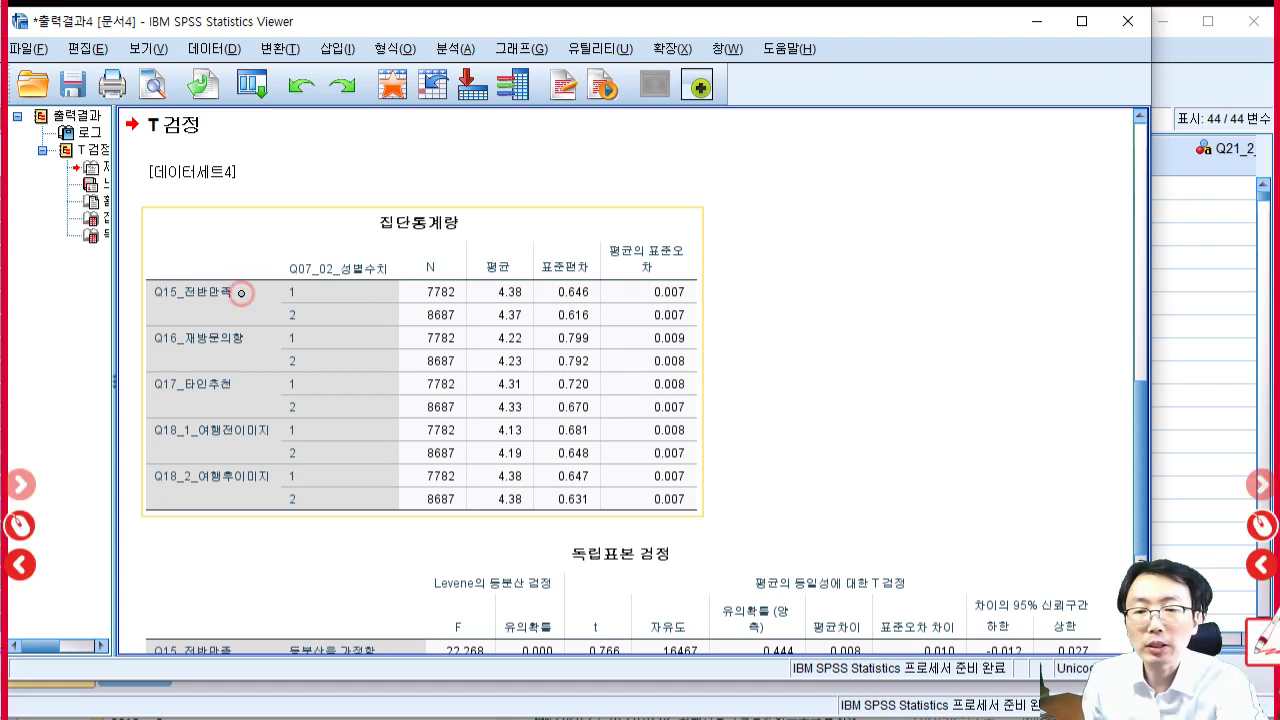
click(245, 346)
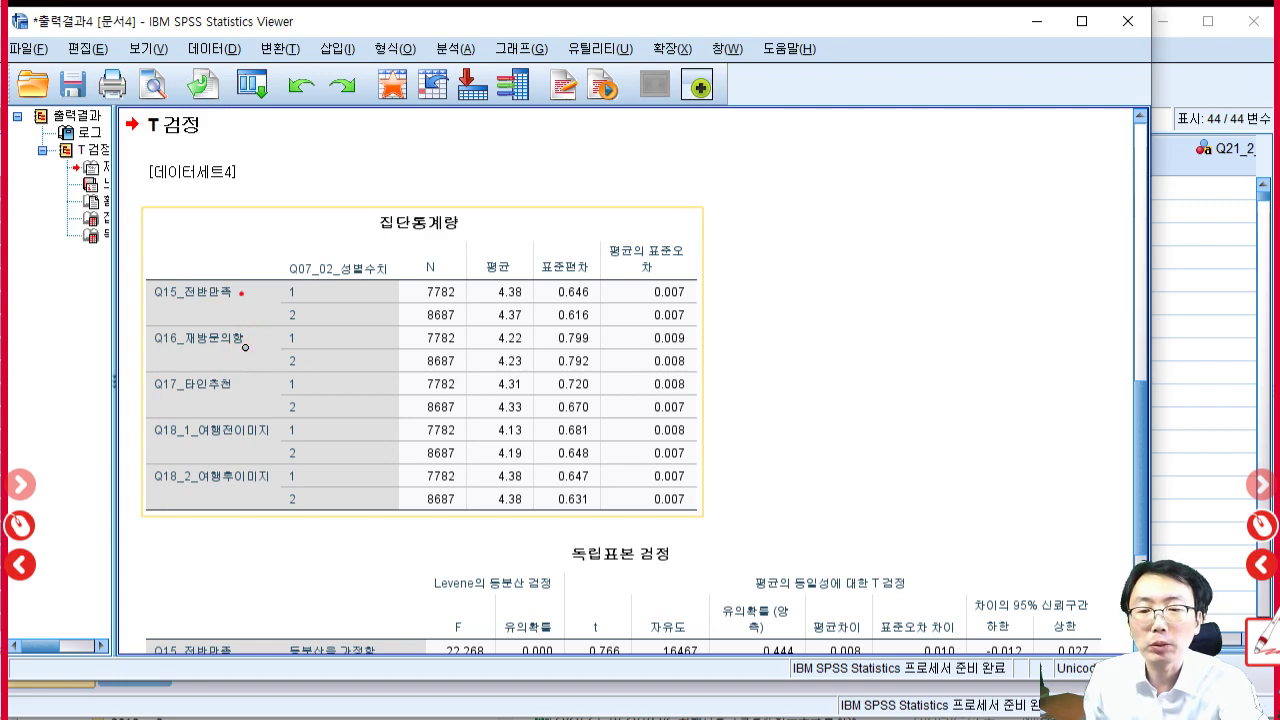
click(244, 390)
click(256, 438)
click(255, 486)
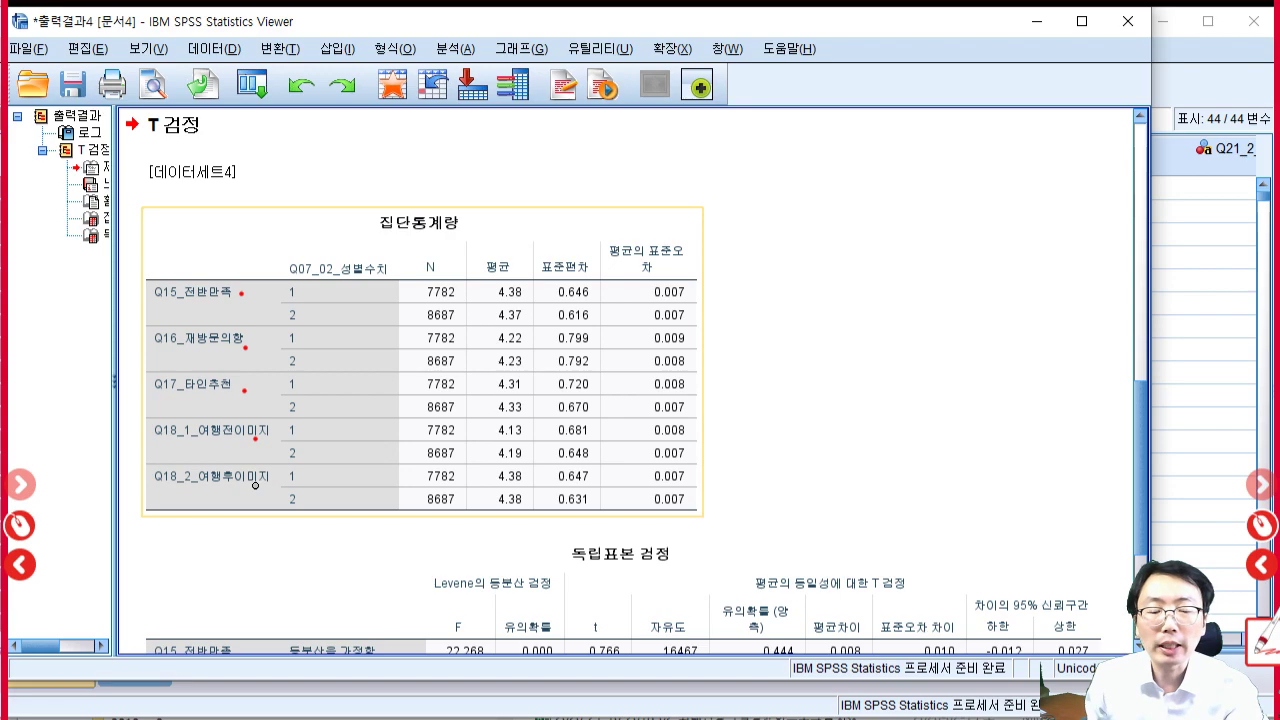
Handwrite the hypotheses H0: μ1 = μ2 and H1: μ1 ≠ μ2 beside the 집단통계량 table, and clear the annotations.
mouse_move(745, 240)
mouse_down()
mouse_move(744, 324)
mouse_move(778, 318)
mouse_move(776, 280)
mouse_move(799, 297)
mouse_up()
mouse_move(756, 356)
mouse_down()
mouse_move(754, 420)
mouse_move(787, 428)
mouse_move(783, 392)
mouse_move(804, 432)
mouse_move(900, 356)
mouse_move(905, 430)
mouse_move(968, 386)
mouse_up()
click(831, 373)
click(831, 420)
click(927, 389)
drag(928, 414, 970, 408)
mouse_move(975, 352)
mouse_down()
mouse_move(948, 432)
mouse_move(1030, 362)
mouse_move(1043, 430)
mouse_up()
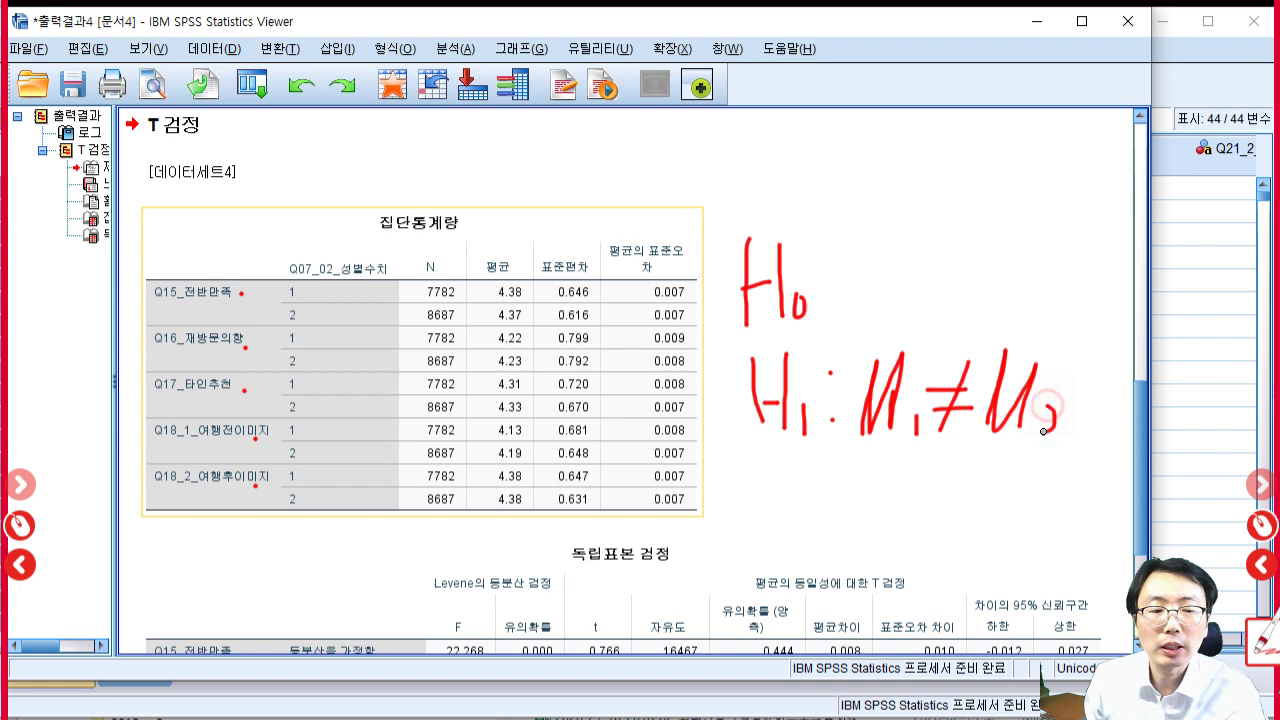
click(1047, 439)
click(1045, 437)
drag(1044, 438, 1058, 434)
click(833, 255)
click(828, 306)
mouse_move(857, 322)
mouse_down()
mouse_move(872, 234)
mouse_move(890, 316)
mouse_move(908, 318)
mouse_up()
drag(930, 270, 972, 267)
mouse_move(930, 292)
mouse_down()
mouse_move(975, 289)
mouse_move(1010, 250)
mouse_move(1047, 312)
mouse_move(1075, 324)
mouse_up()
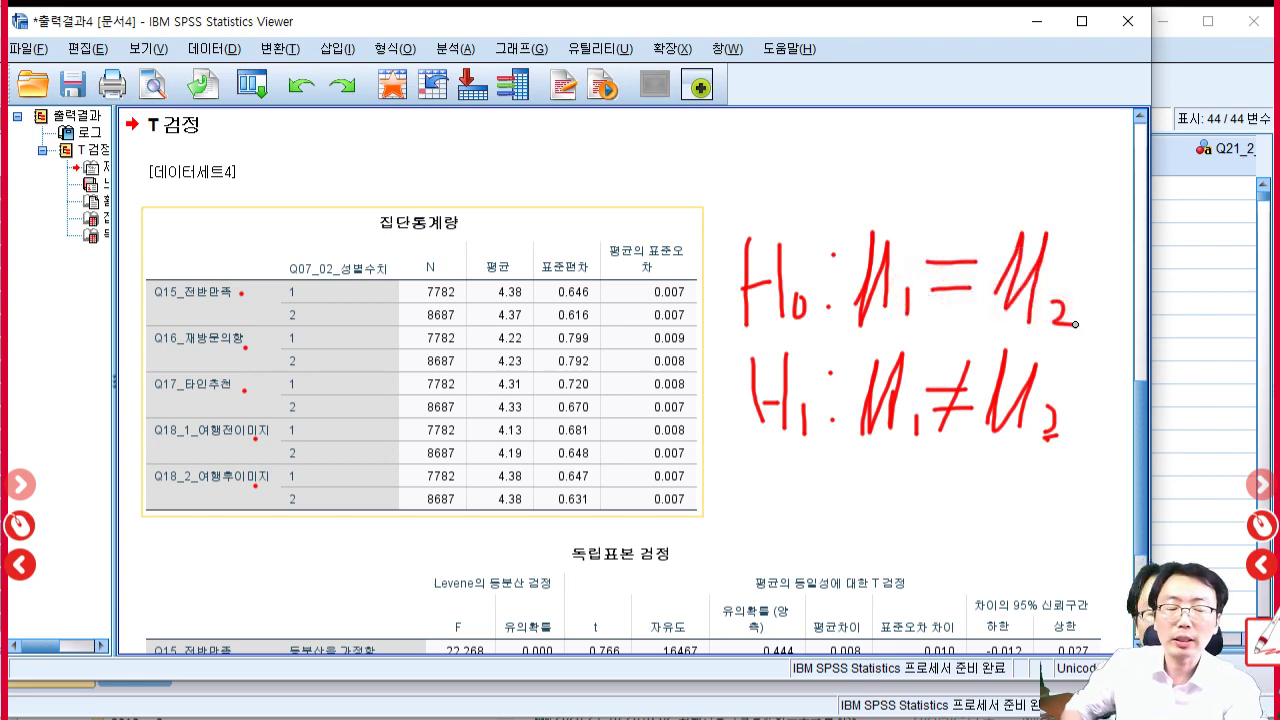
click(1260, 524)
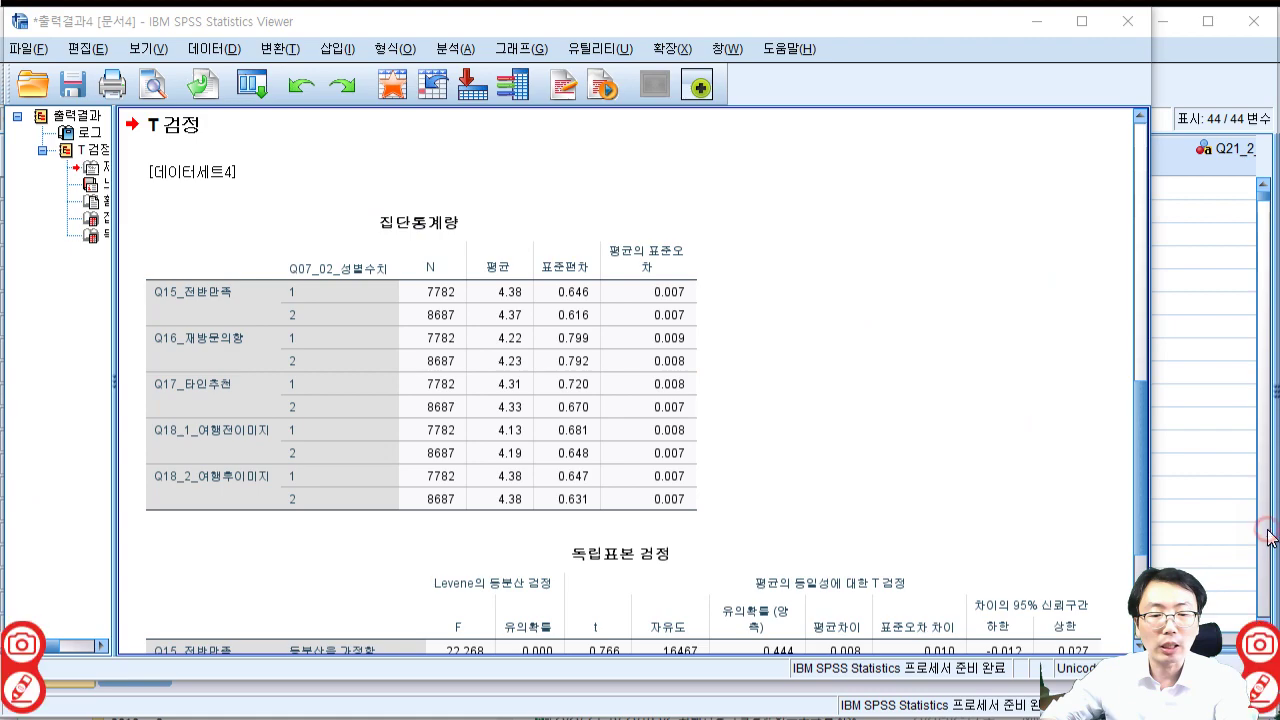
Sketch two overlapping distribution curves over the 독립표본 검정 table, circle the Levene significance column, and clear the drawing.
scroll(809, 478, down, 5)
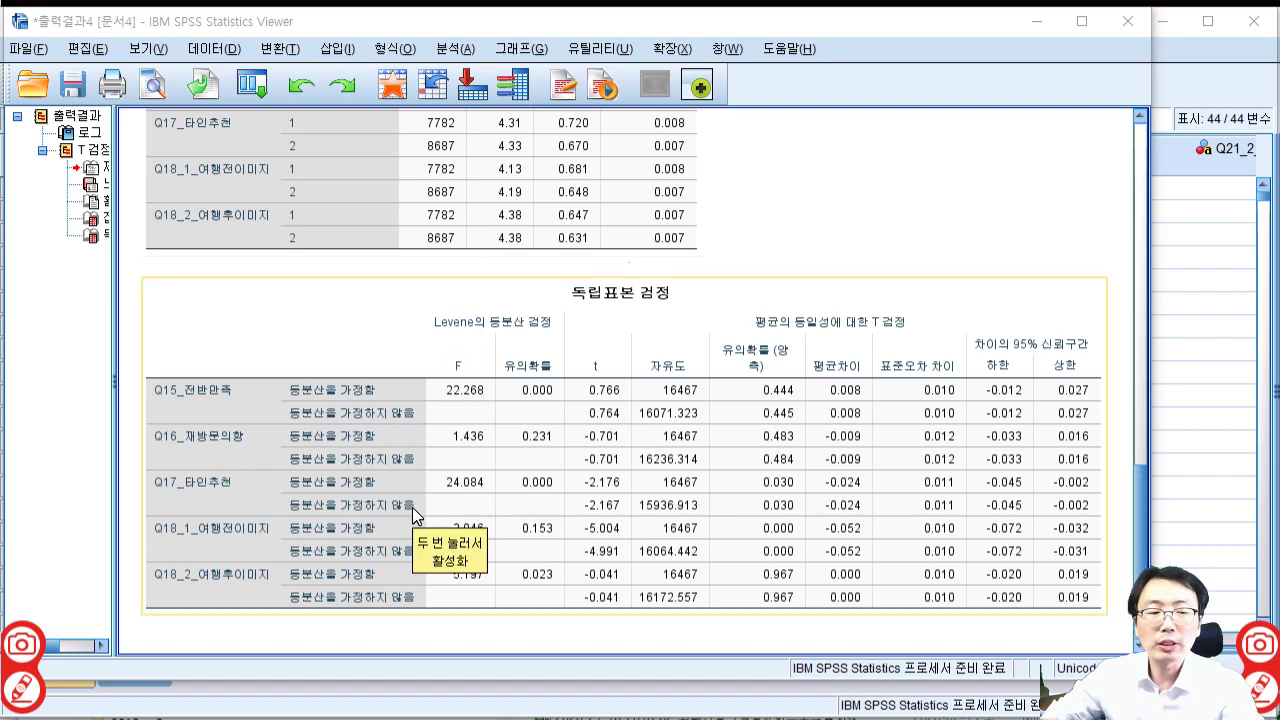
mouse_move(152, 448)
mouse_down()
mouse_move(257, 340)
mouse_move(482, 428)
mouse_up()
mouse_move(365, 440)
mouse_down()
mouse_move(534, 290)
mouse_move(783, 428)
mouse_up()
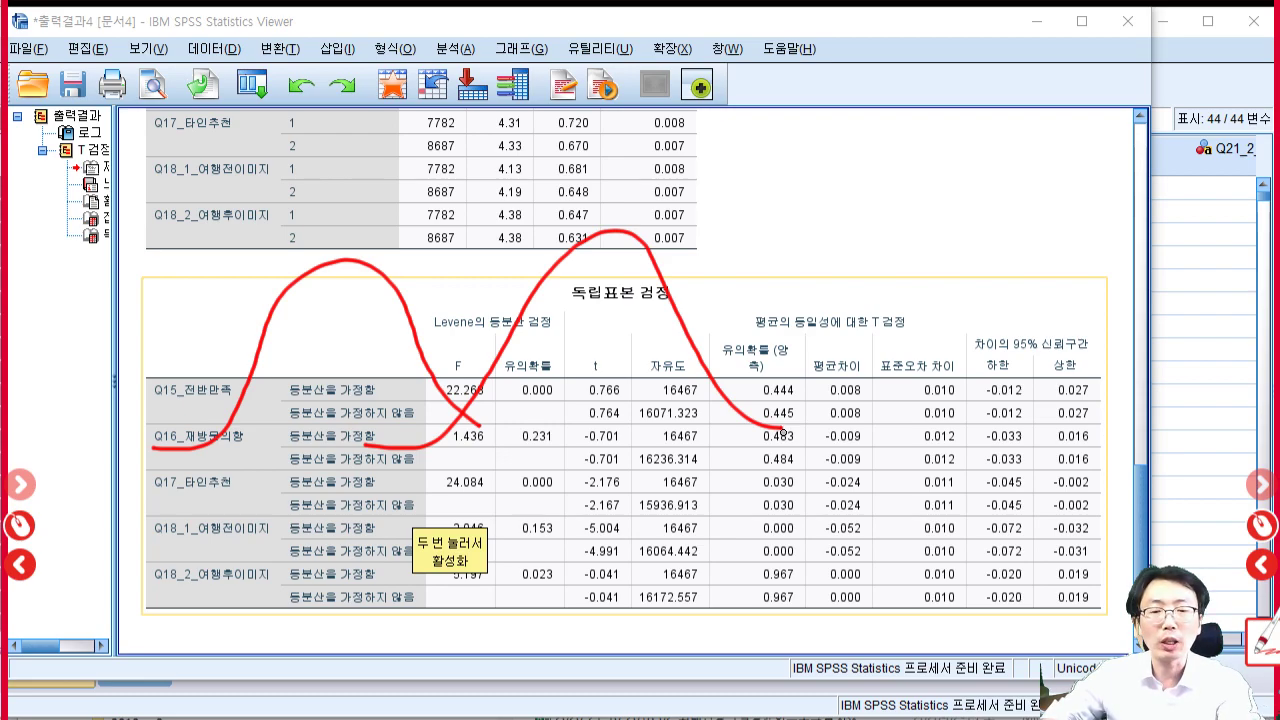
mouse_move(560, 582)
mouse_down()
mouse_move(450, 456)
mouse_move(586, 545)
mouse_move(549, 612)
mouse_up()
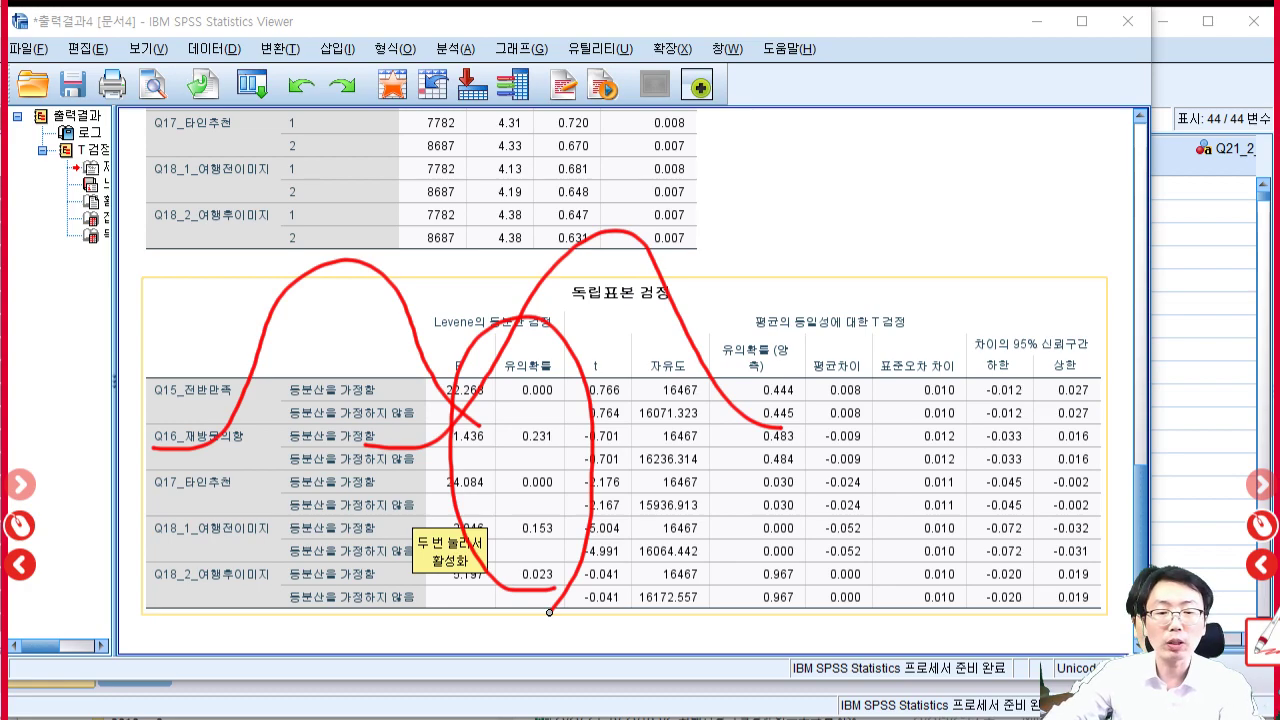
click(1258, 521)
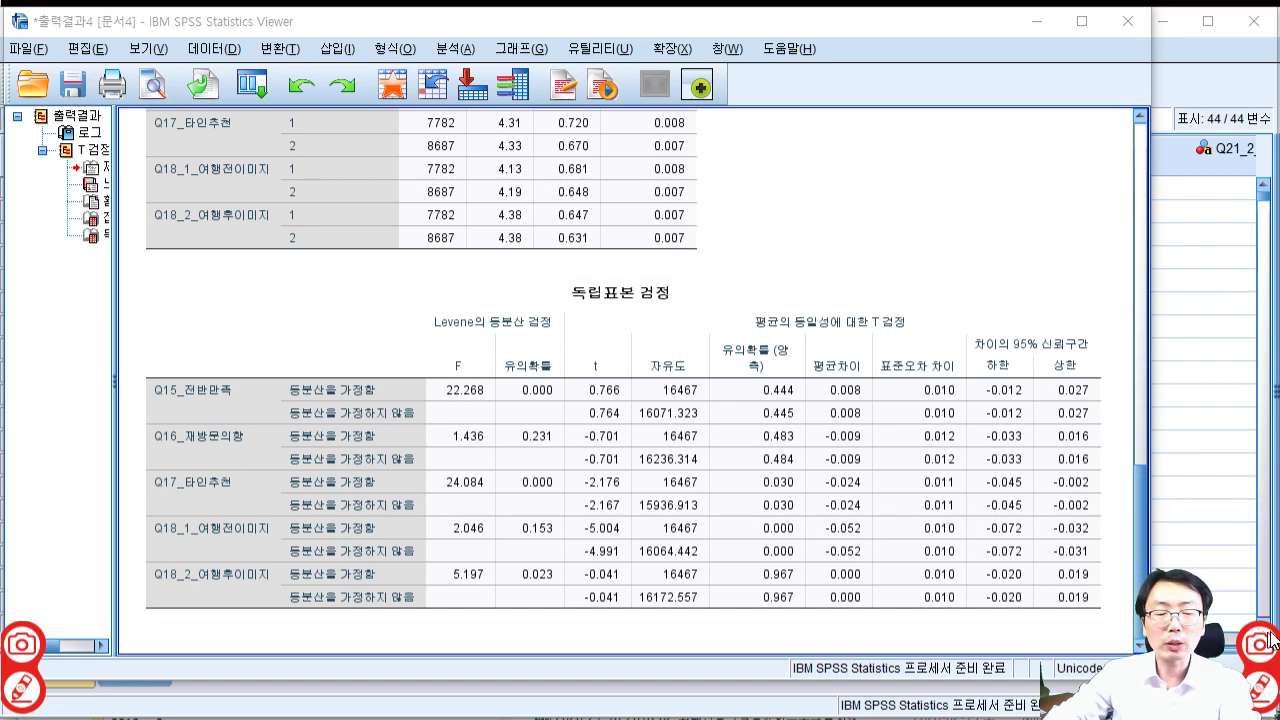
Redraw the two overlapping distribution curves on the 독립표본 검정 table and erase them.
click(1266, 643)
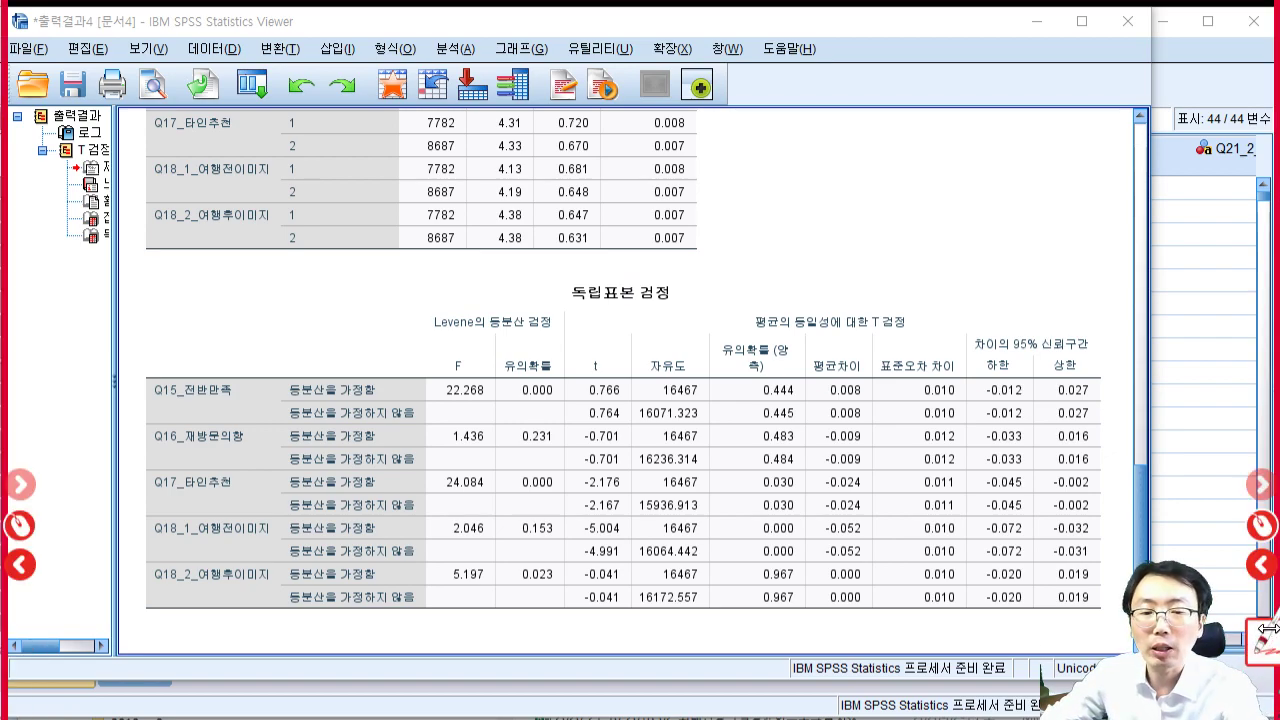
mouse_move(185, 467)
mouse_down()
mouse_move(276, 422)
mouse_move(455, 380)
mouse_move(520, 455)
mouse_up()
mouse_move(370, 450)
mouse_down()
mouse_move(505, 409)
mouse_move(762, 424)
mouse_move(813, 451)
mouse_up()
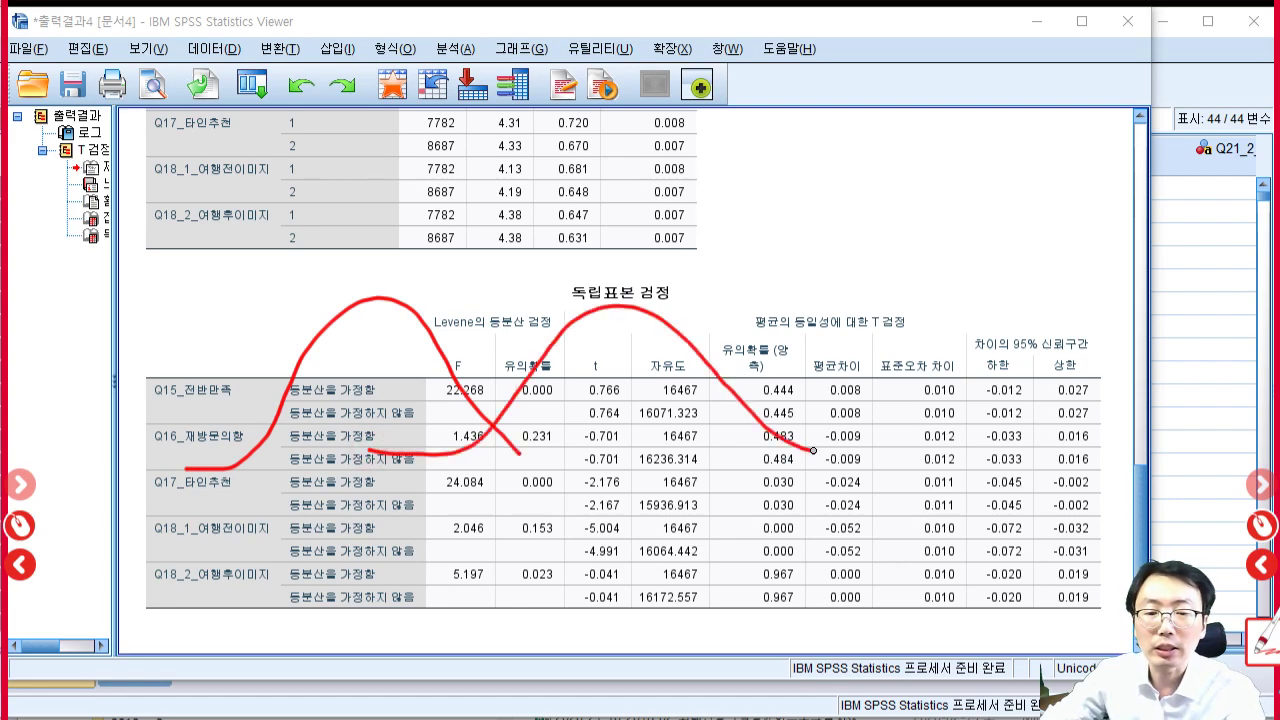
click(1261, 525)
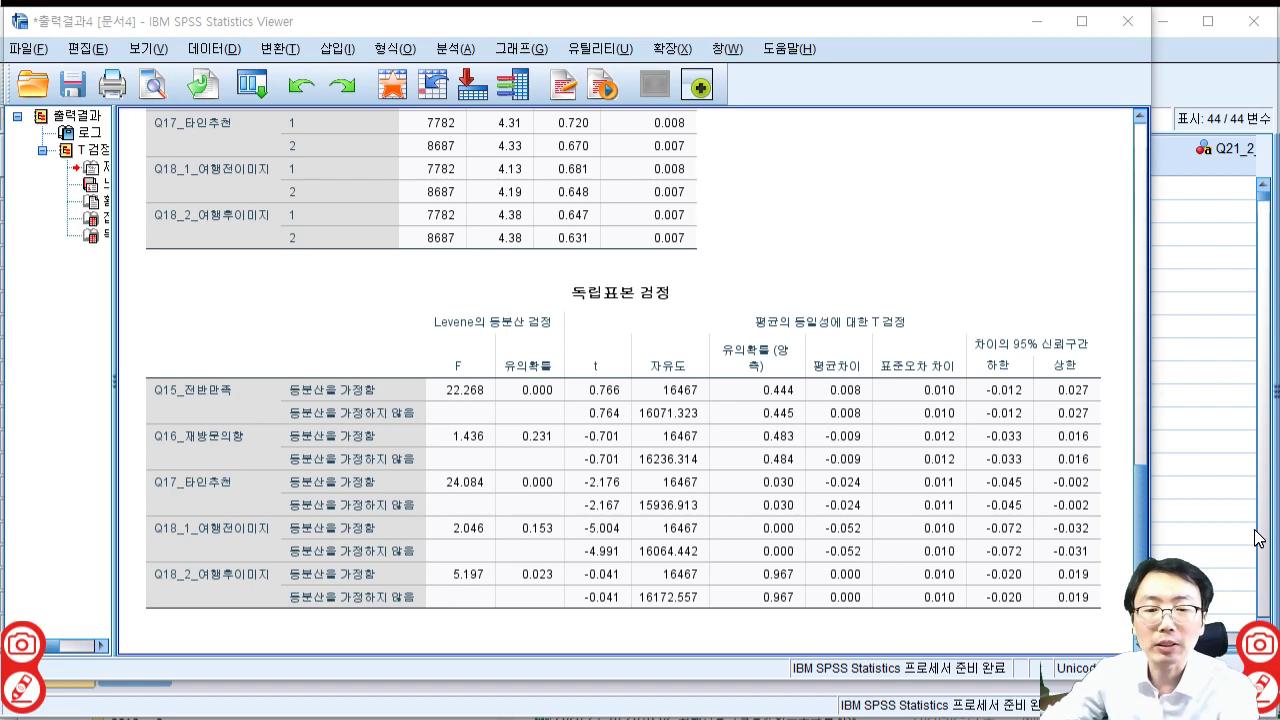
Select the 독립표본 검정 table, handwrite the short note 등 / 이 over it, and clear the note.
click(523, 363)
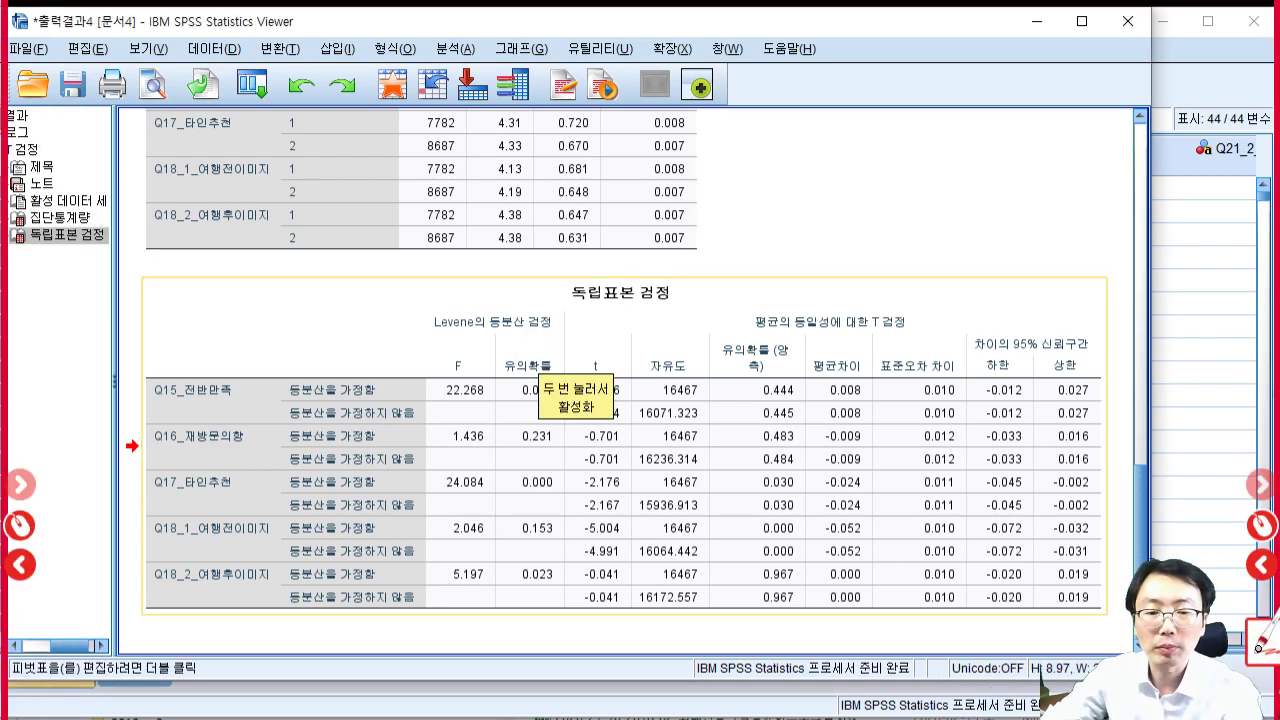
mouse_move(740, 205)
mouse_down()
mouse_move(768, 229)
mouse_move(756, 261)
mouse_up()
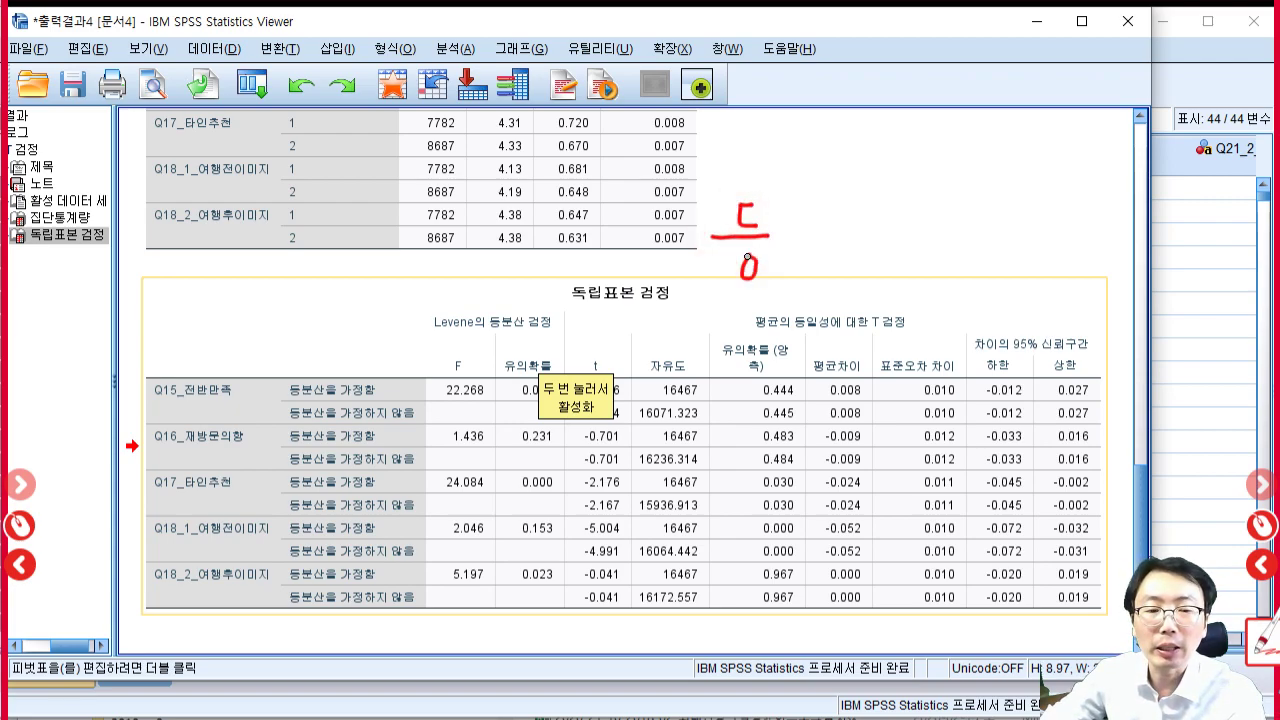
mouse_move(747, 318)
mouse_down()
mouse_move(730, 338)
mouse_move(748, 316)
mouse_up()
drag(768, 296, 769, 370)
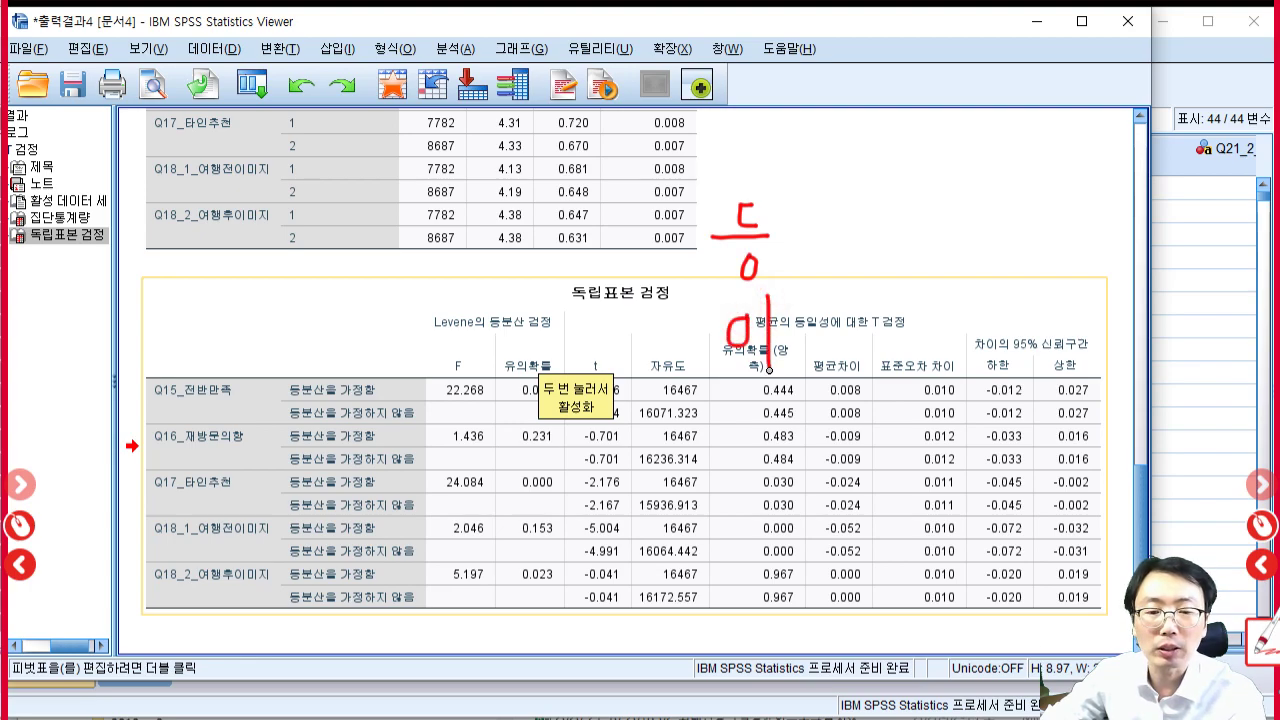
click(1260, 528)
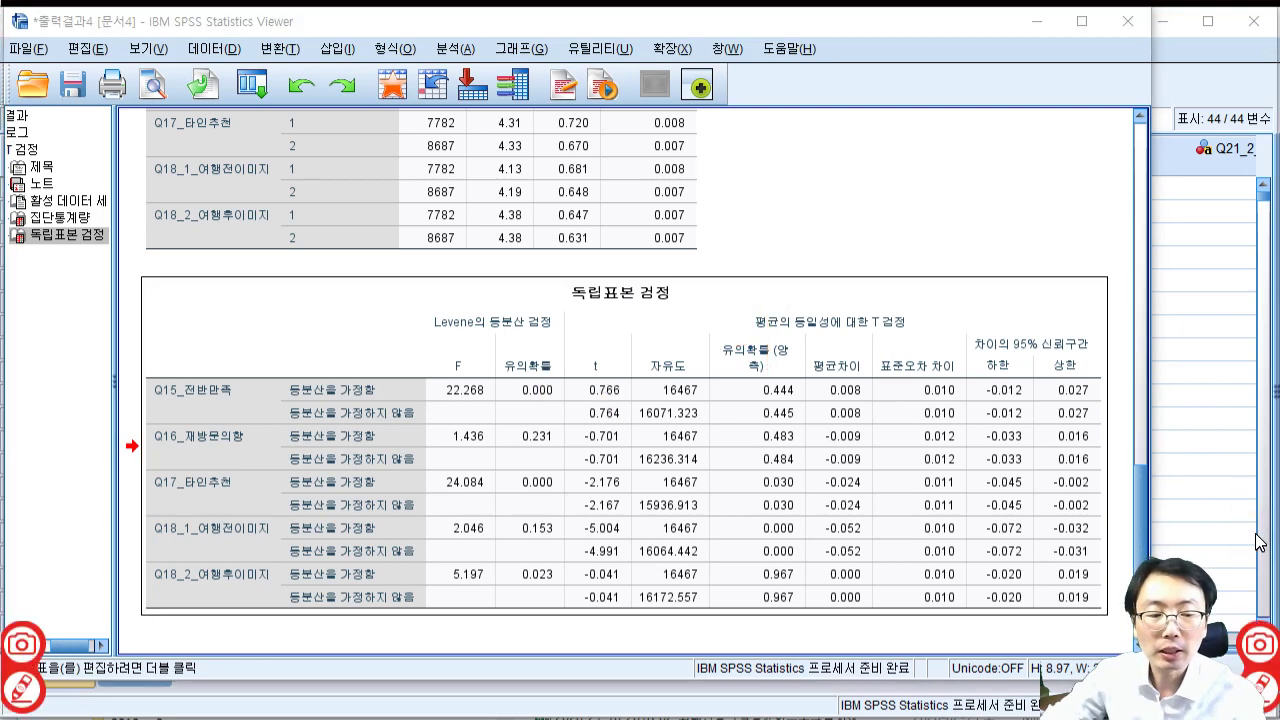
Mark the Levene significance and the 등분산을 가정하지 않음 row for Q15_전반만족, Q17_타인추천 and Q18_2_여행후이미지.
click(1258, 645)
mouse_move(548, 404)
mouse_down()
mouse_move(515, 362)
mouse_move(503, 398)
mouse_up()
drag(550, 460, 509, 462)
drag(540, 551, 537, 552)
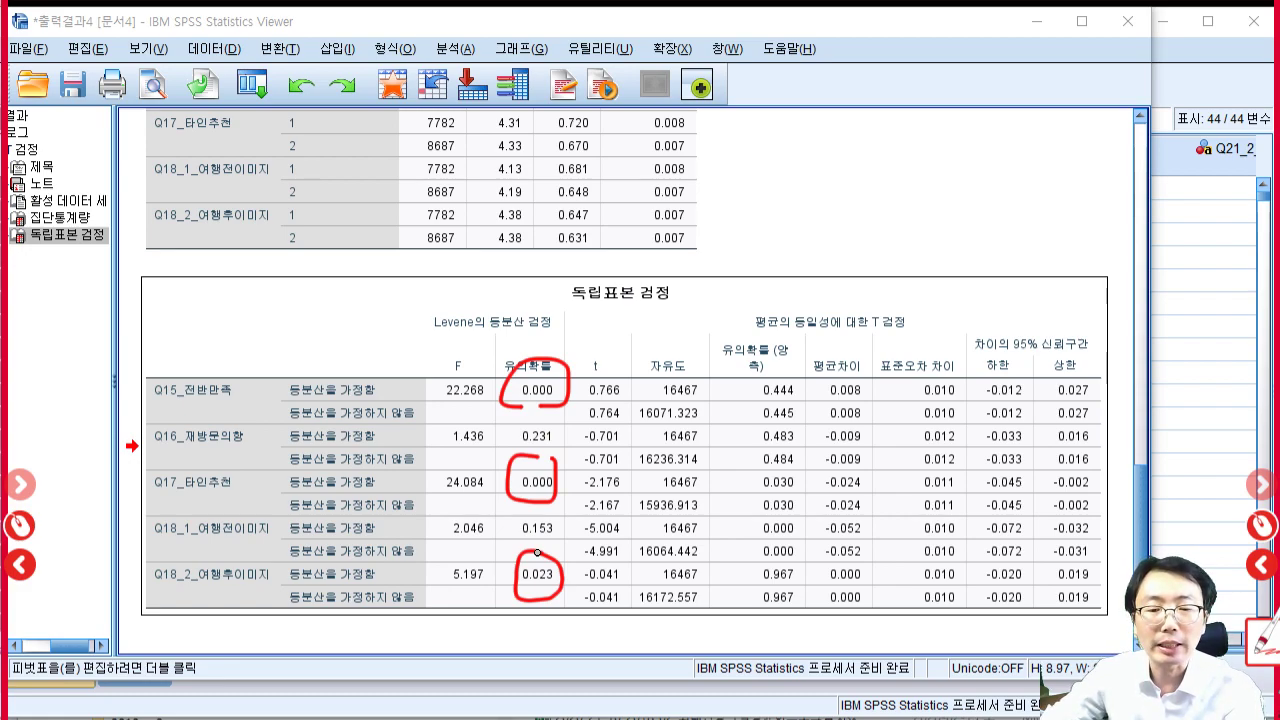
drag(365, 411, 848, 421)
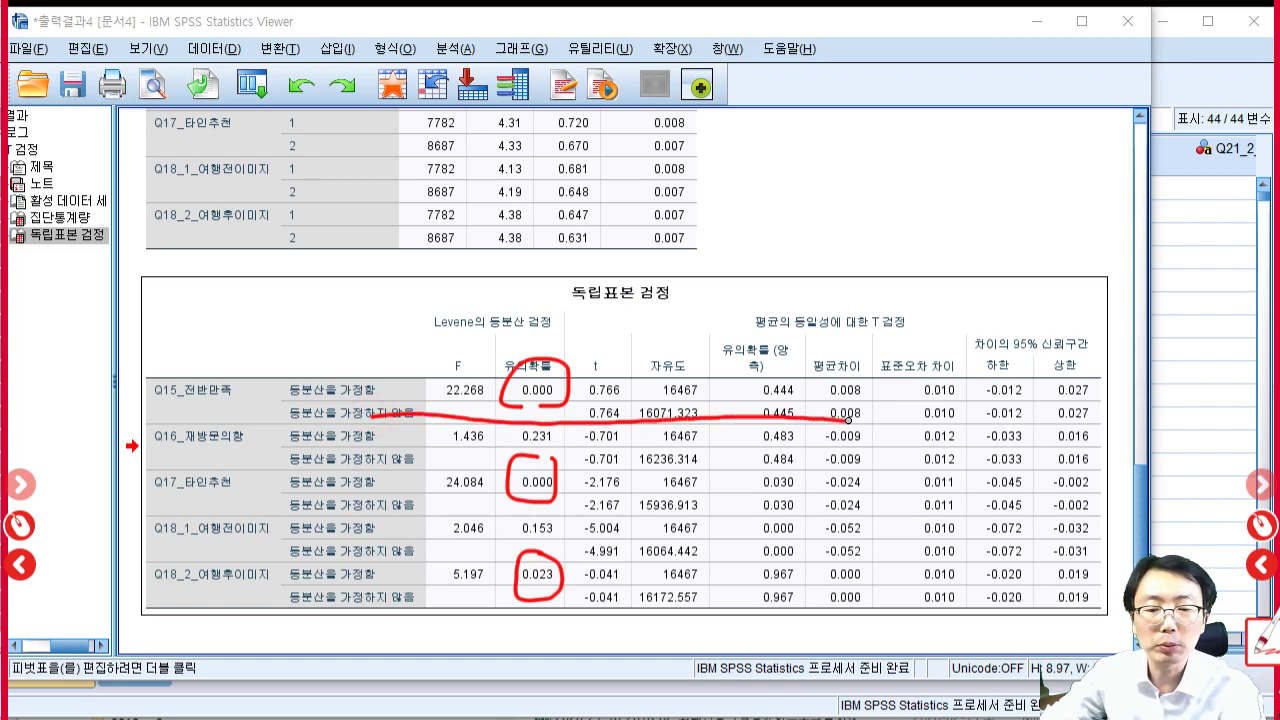
drag(368, 511, 801, 515)
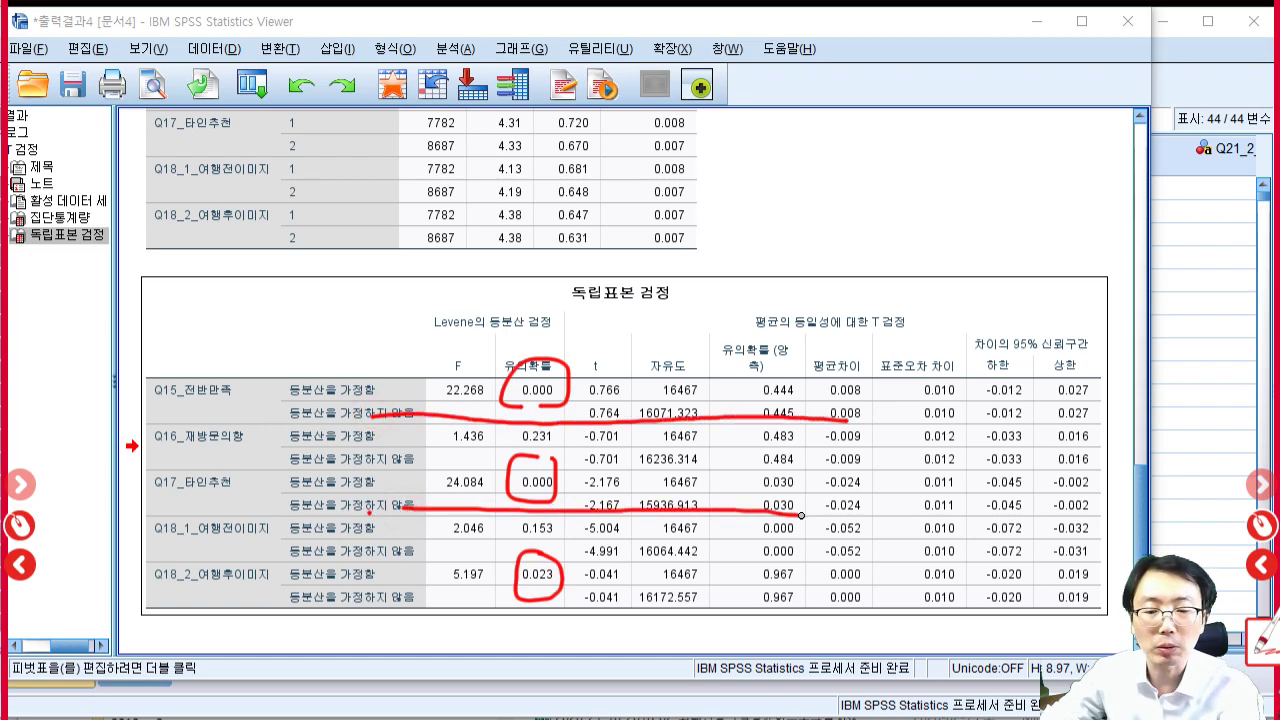
drag(372, 598, 812, 604)
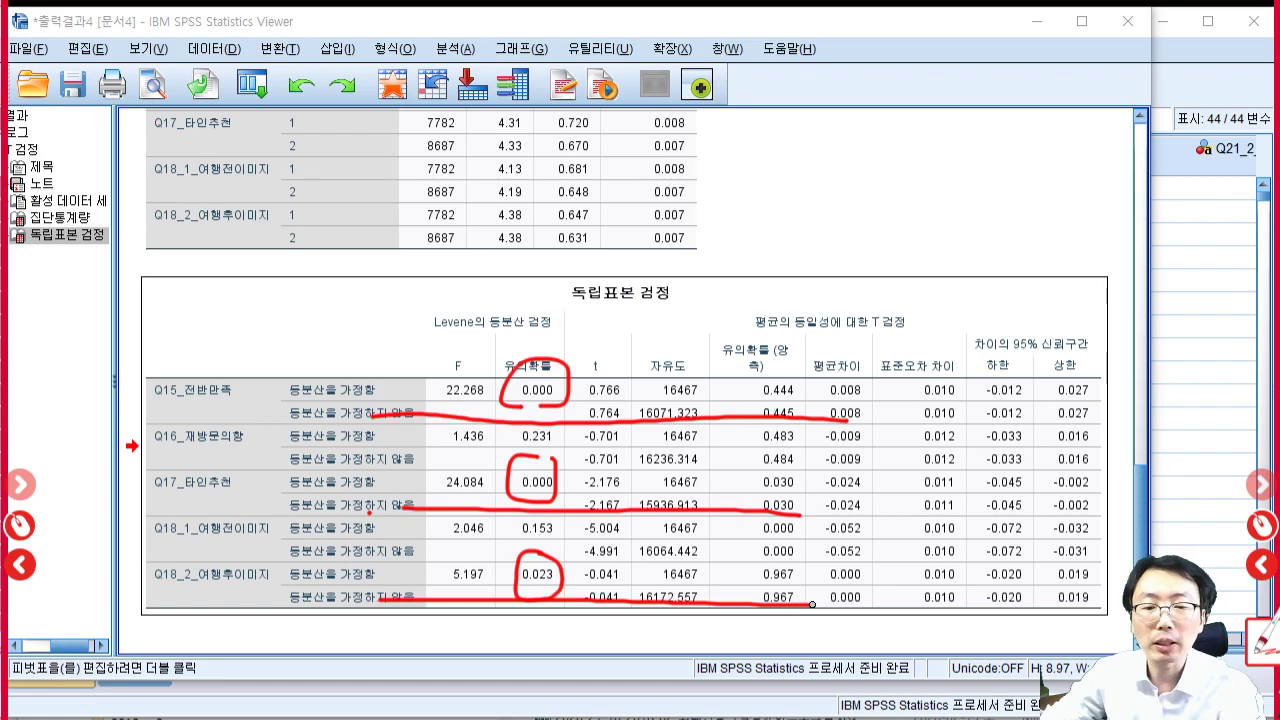
Mark the Levene significance and the 등분산을 가정함 row for Q16_재방문의향 and Q18_1_여행전이미지, and clear all marks.
drag(553, 452, 558, 446)
drag(550, 542, 543, 540)
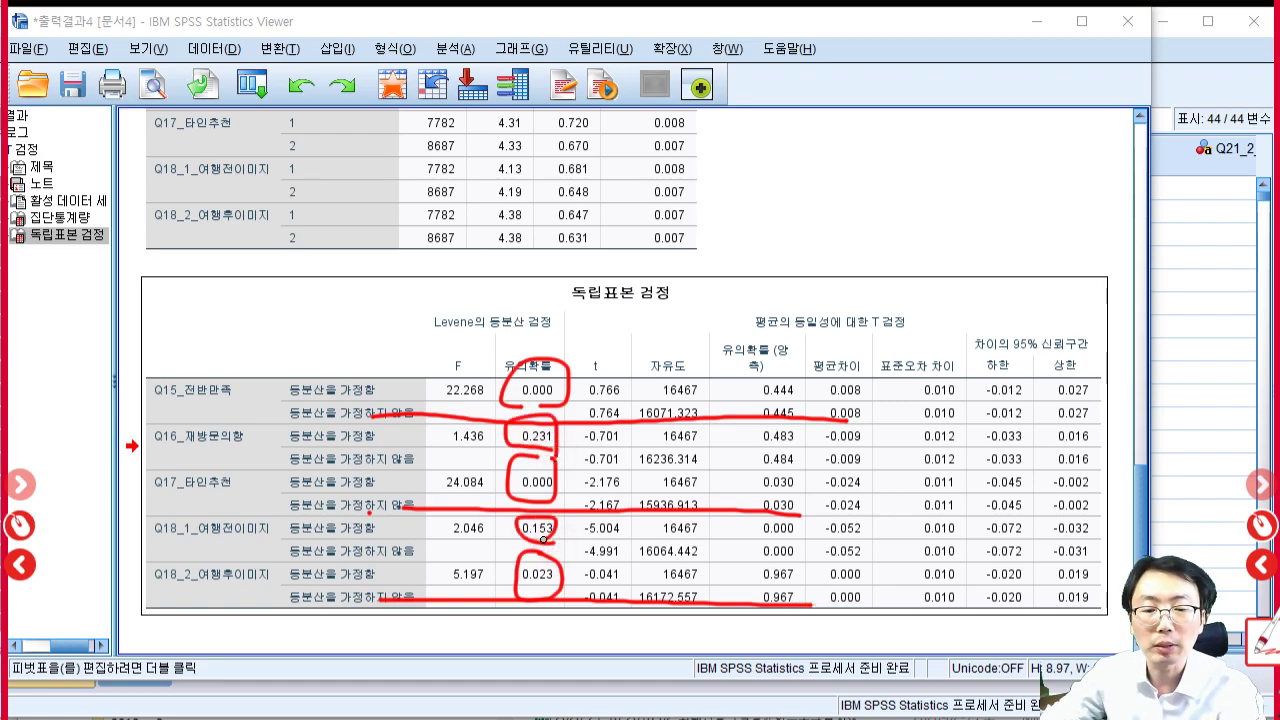
drag(324, 435, 862, 441)
drag(340, 528, 838, 524)
click(1260, 527)
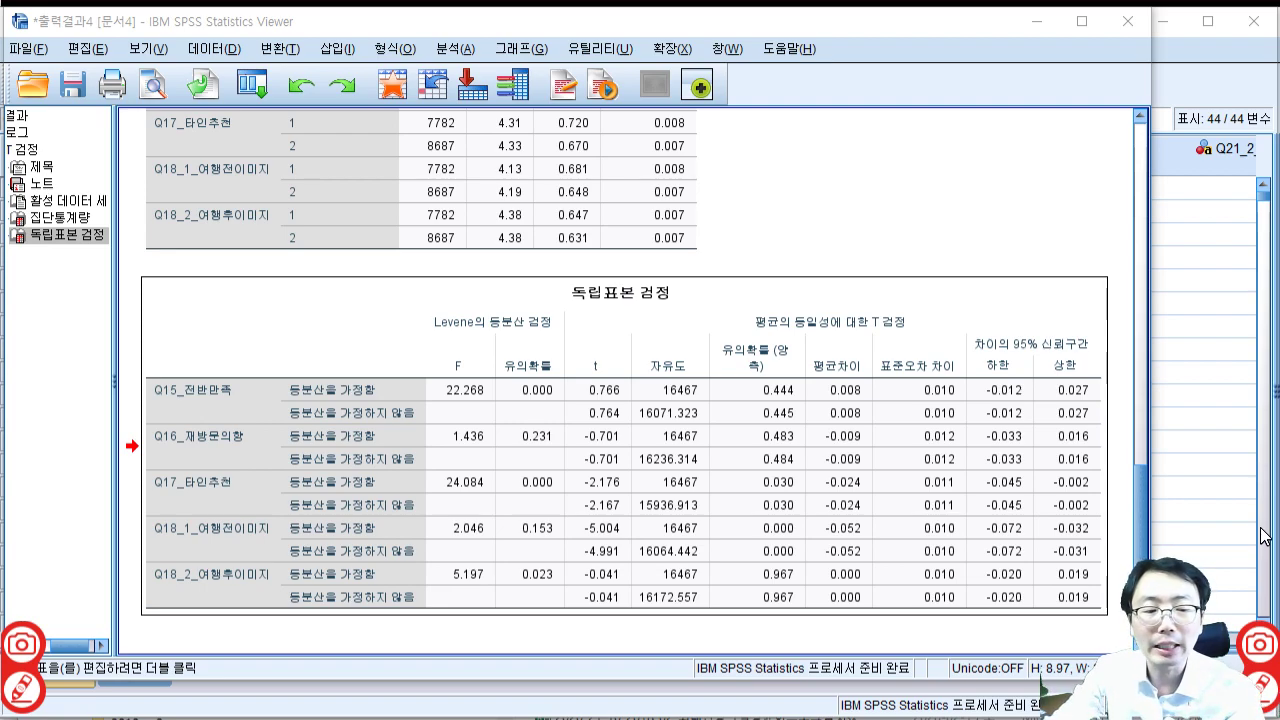
Mark the 등분산을 가정하지 않음 row of Q15_전반만족 with its two-tailed significance, t and degrees of freedom, and clear the marks.
click(1261, 688)
mouse_move(375, 413)
mouse_down()
mouse_move(714, 425)
mouse_move(814, 404)
mouse_move(758, 432)
mouse_move(800, 432)
mouse_up()
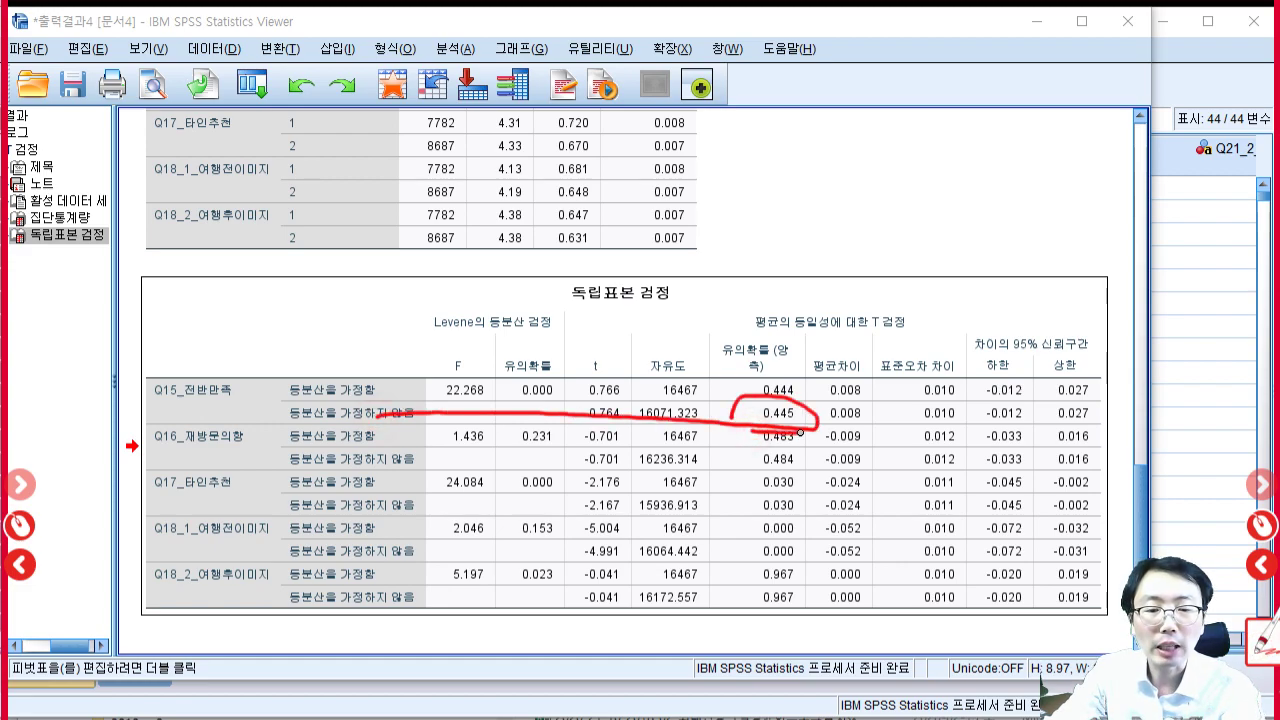
drag(676, 433, 633, 441)
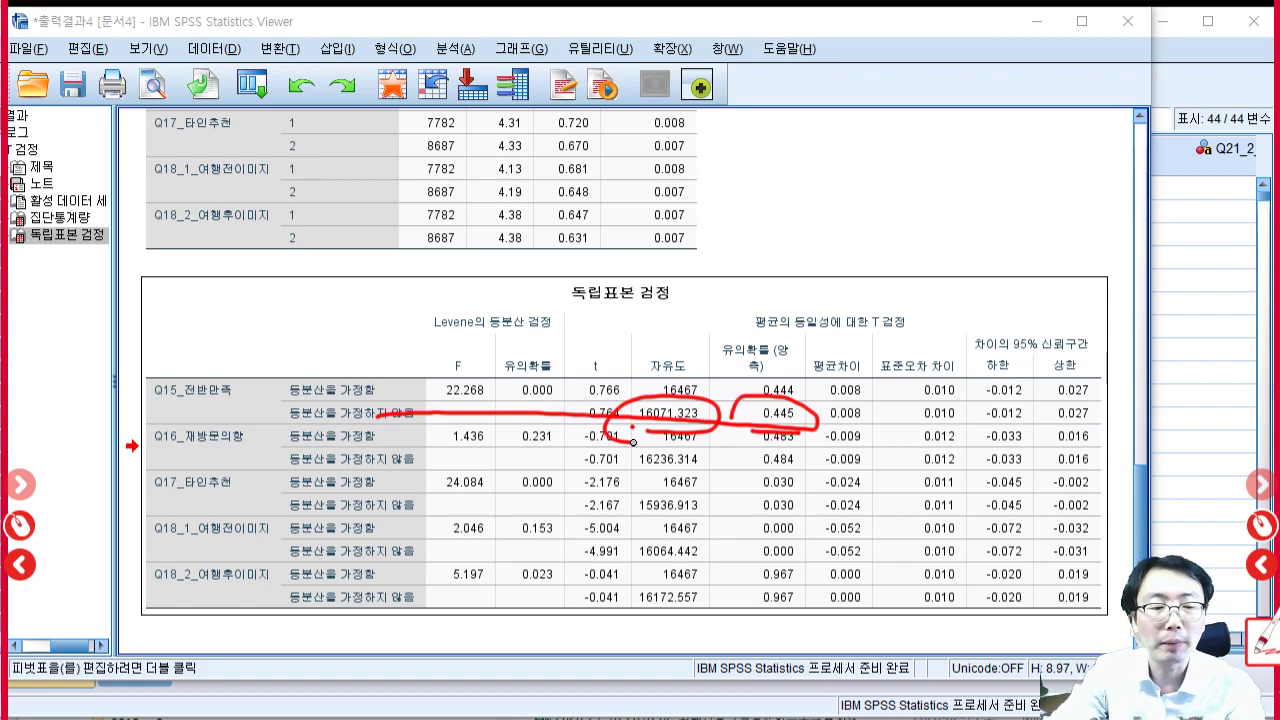
click(1262, 526)
Circle both two-tailed significance values of Q15_전반만족 in the 독립표본 검정 table and clear the mark.
click(1262, 648)
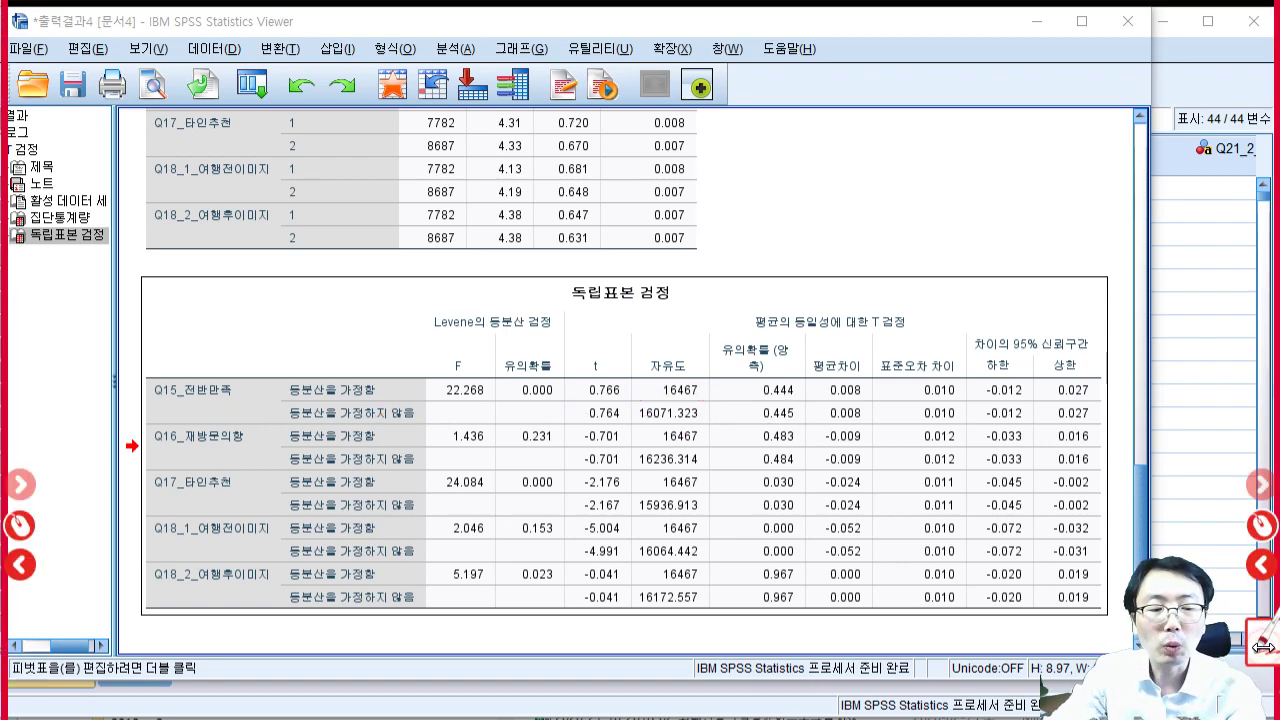
mouse_move(792, 368)
mouse_down()
mouse_move(755, 374)
mouse_move(785, 424)
mouse_move(810, 382)
mouse_up()
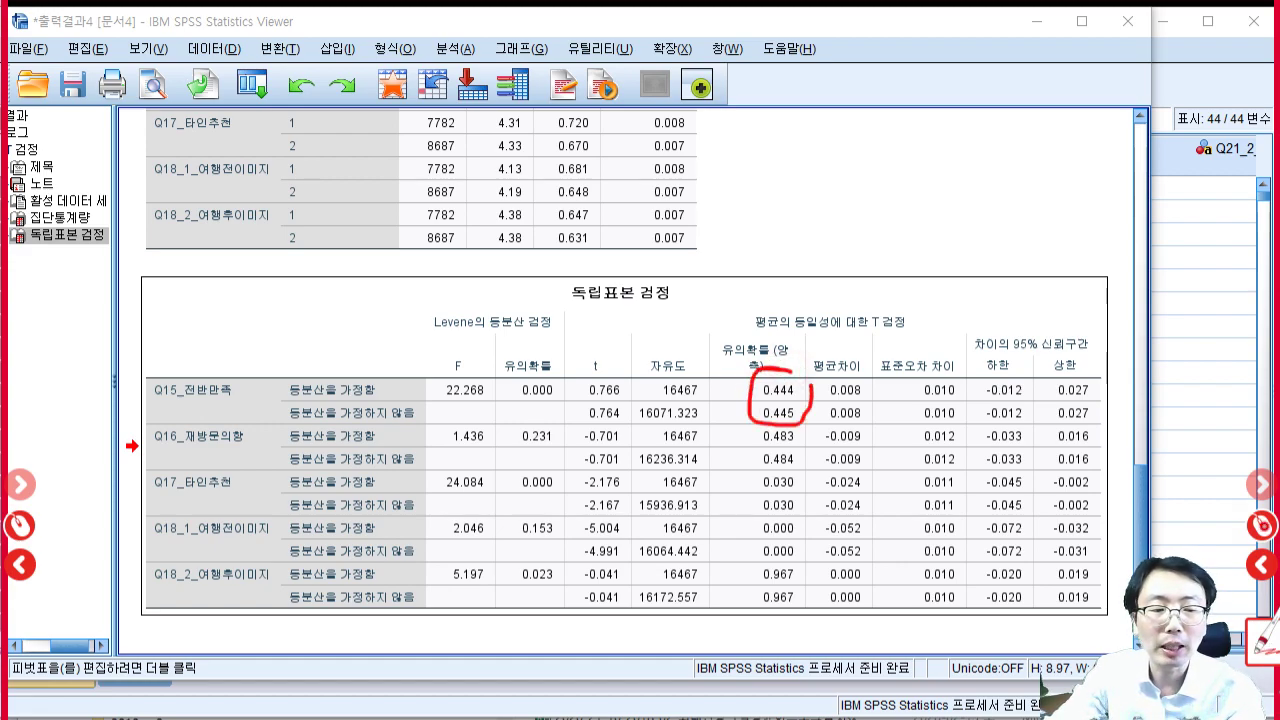
click(1262, 526)
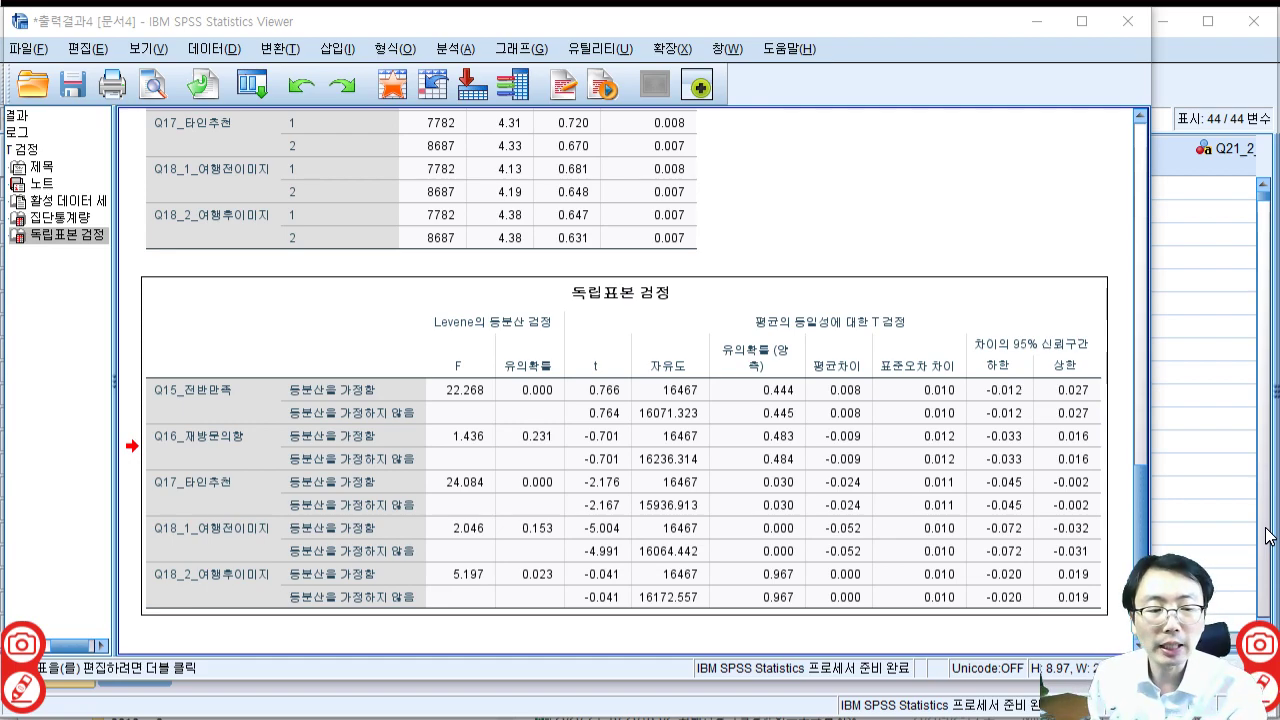
Circle the Levene significance of Q15_전반만족 and outline its 등분산을 가정하지 않음 row up to the two-tailed significance.
click(1260, 651)
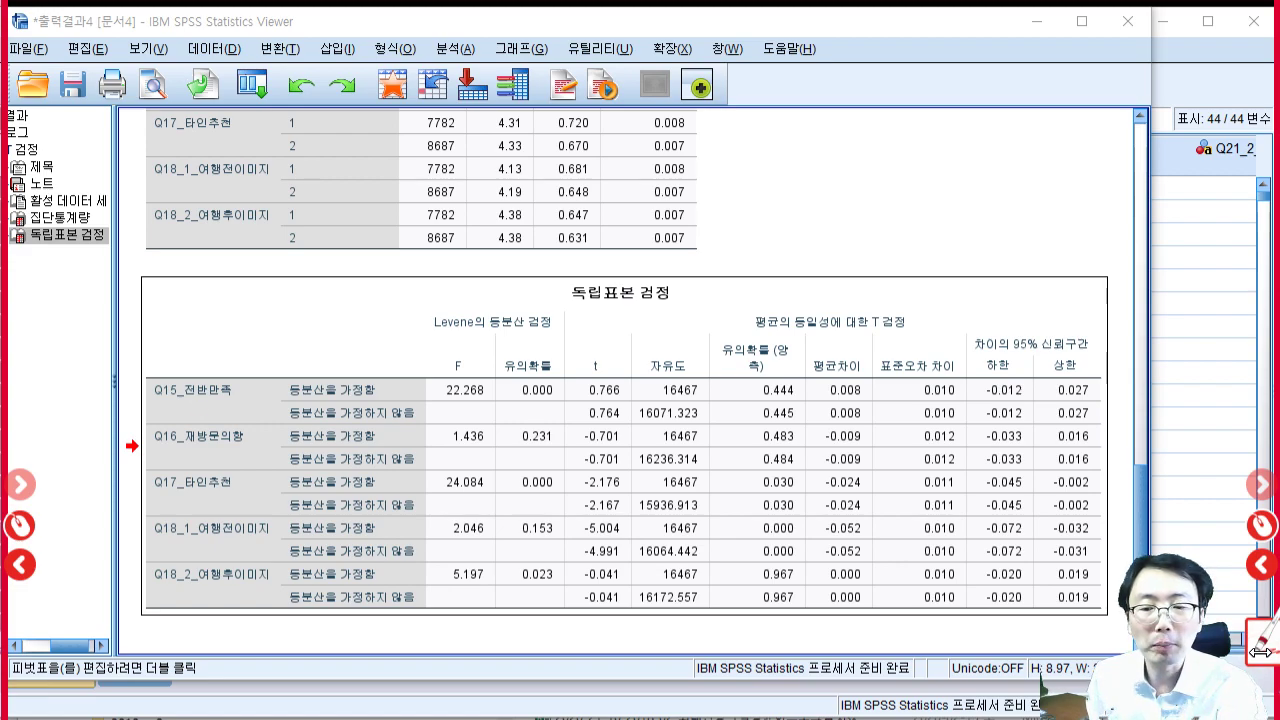
mouse_move(530, 352)
mouse_down()
mouse_move(536, 422)
mouse_move(528, 362)
mouse_up()
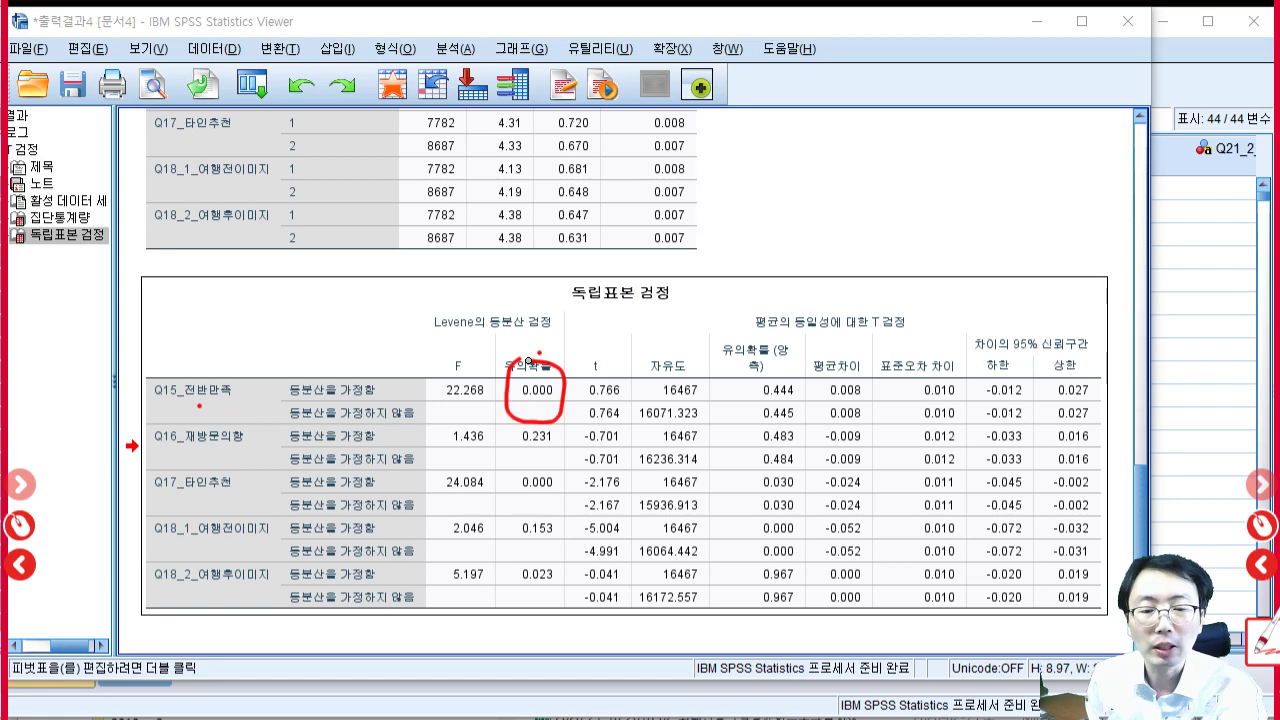
mouse_move(470, 420)
mouse_down()
mouse_move(800, 421)
mouse_move(752, 396)
mouse_move(660, 397)
mouse_up()
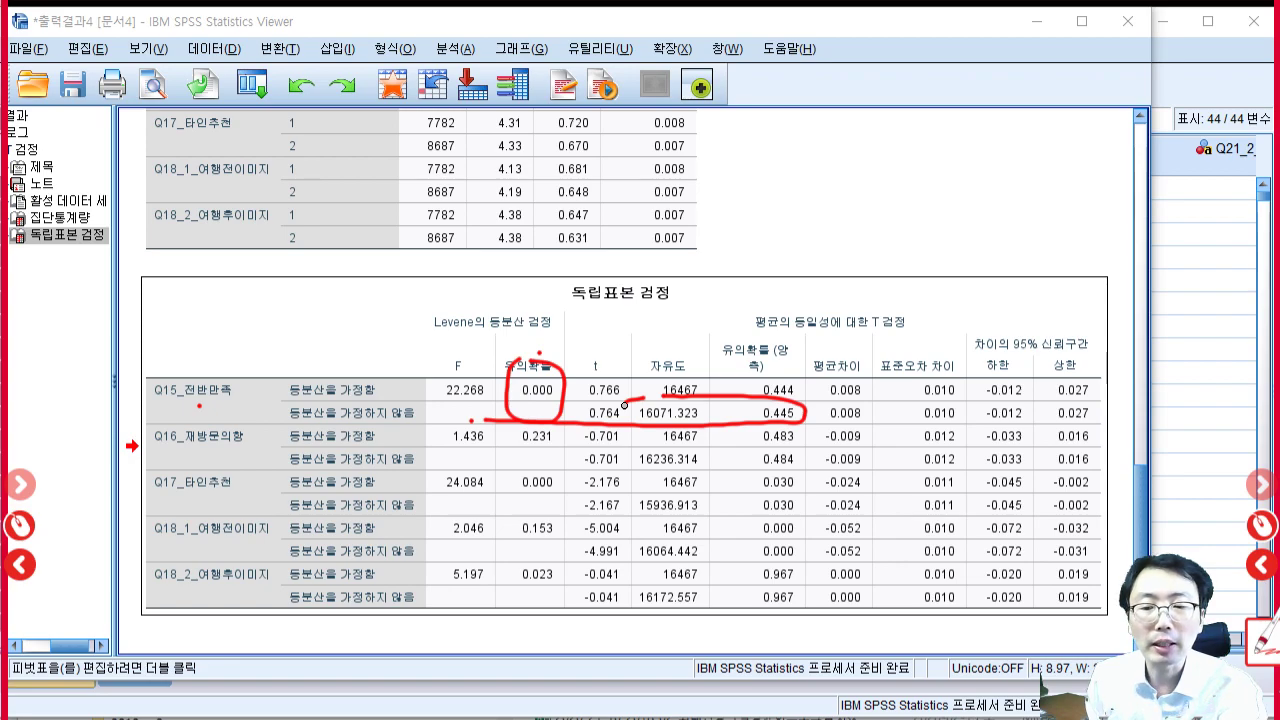
Circle the Levene significance of Q16_재방문의향 and mark its 등분산을 가정함 row up to the two-tailed significance.
mouse_move(545, 424)
mouse_down()
mouse_move(510, 458)
mouse_move(542, 426)
mouse_up()
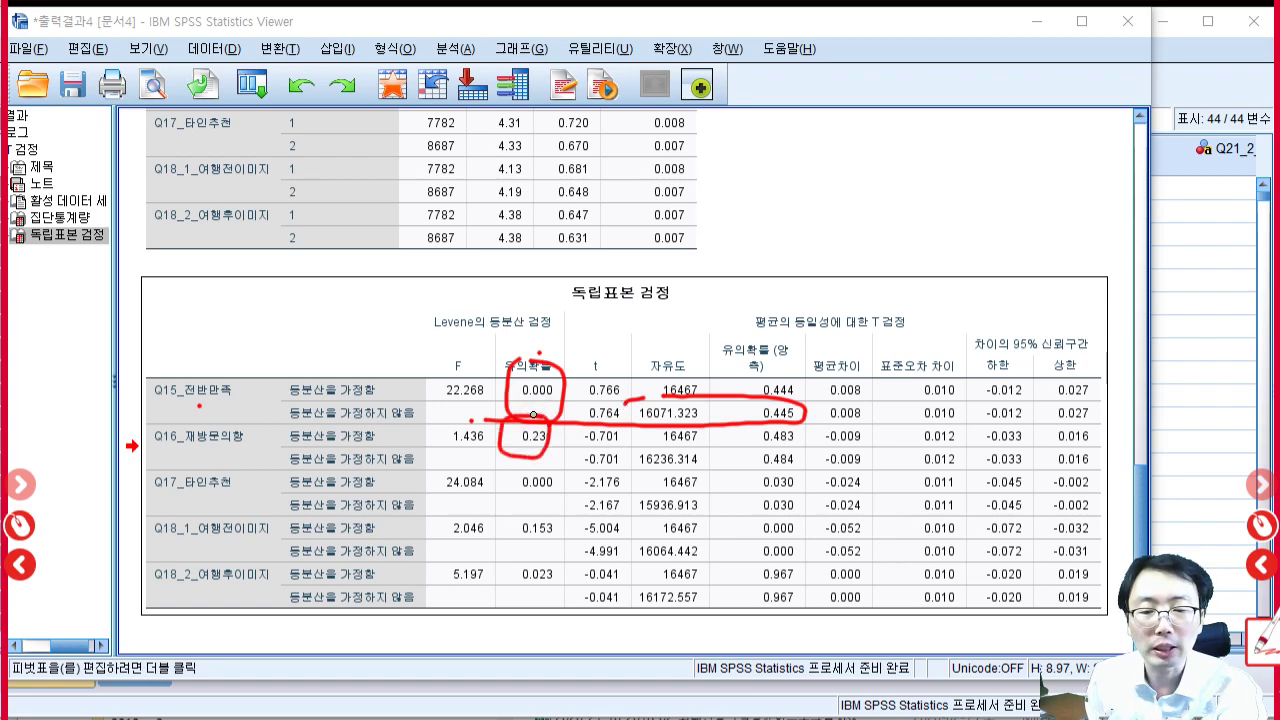
mouse_move(326, 432)
mouse_down()
mouse_move(488, 455)
mouse_move(800, 455)
mouse_move(806, 426)
mouse_move(742, 428)
mouse_move(759, 459)
mouse_up()
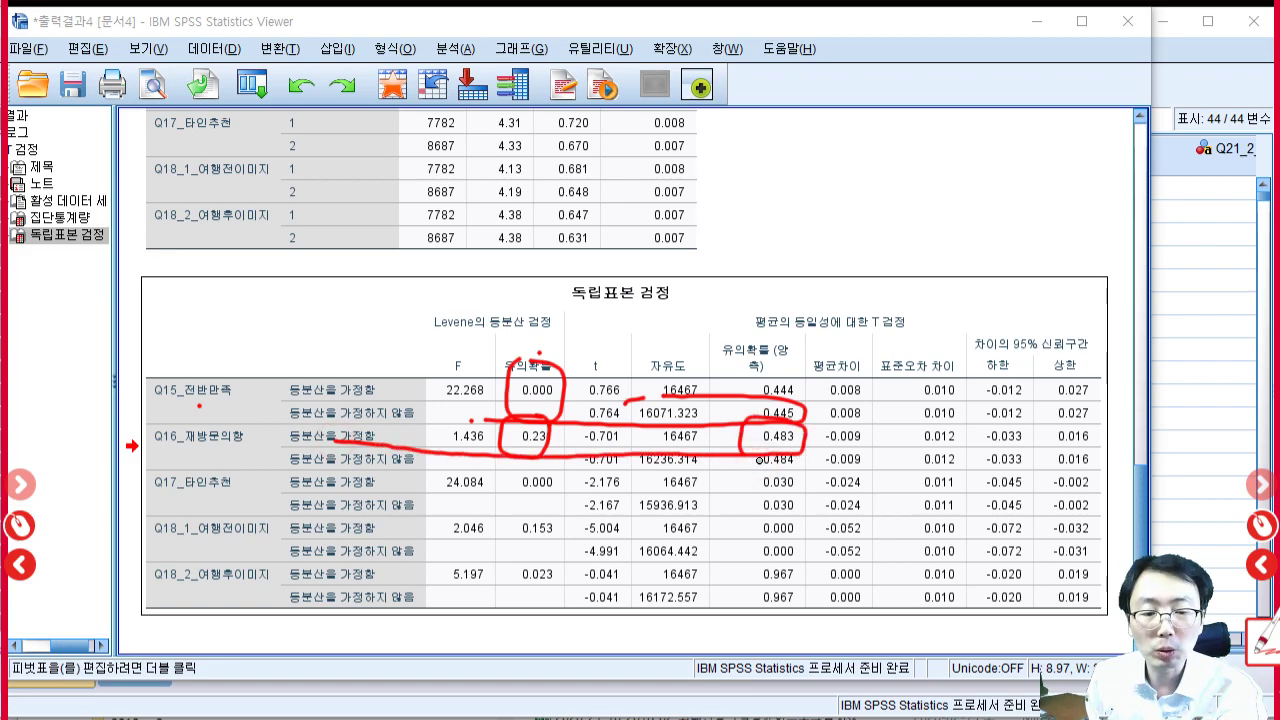
click(759, 461)
click(778, 390)
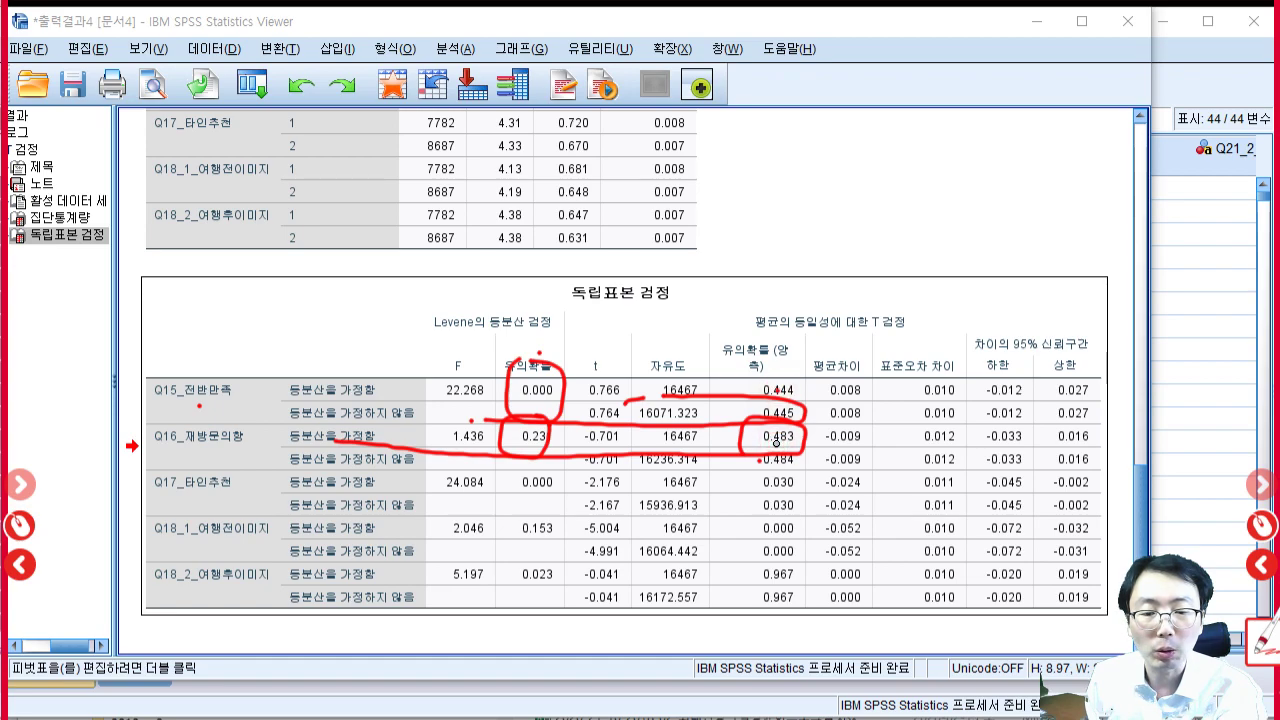
Mark the Levene significance and the 등분산을 가정하지 않음 significance of Q17_타인추천, and clear all marks.
mouse_move(512, 492)
mouse_down()
mouse_move(562, 490)
mouse_move(514, 466)
mouse_move(509, 494)
mouse_move(528, 519)
mouse_move(803, 520)
mouse_move(786, 490)
mouse_move(750, 503)
mouse_up()
click(440, 520)
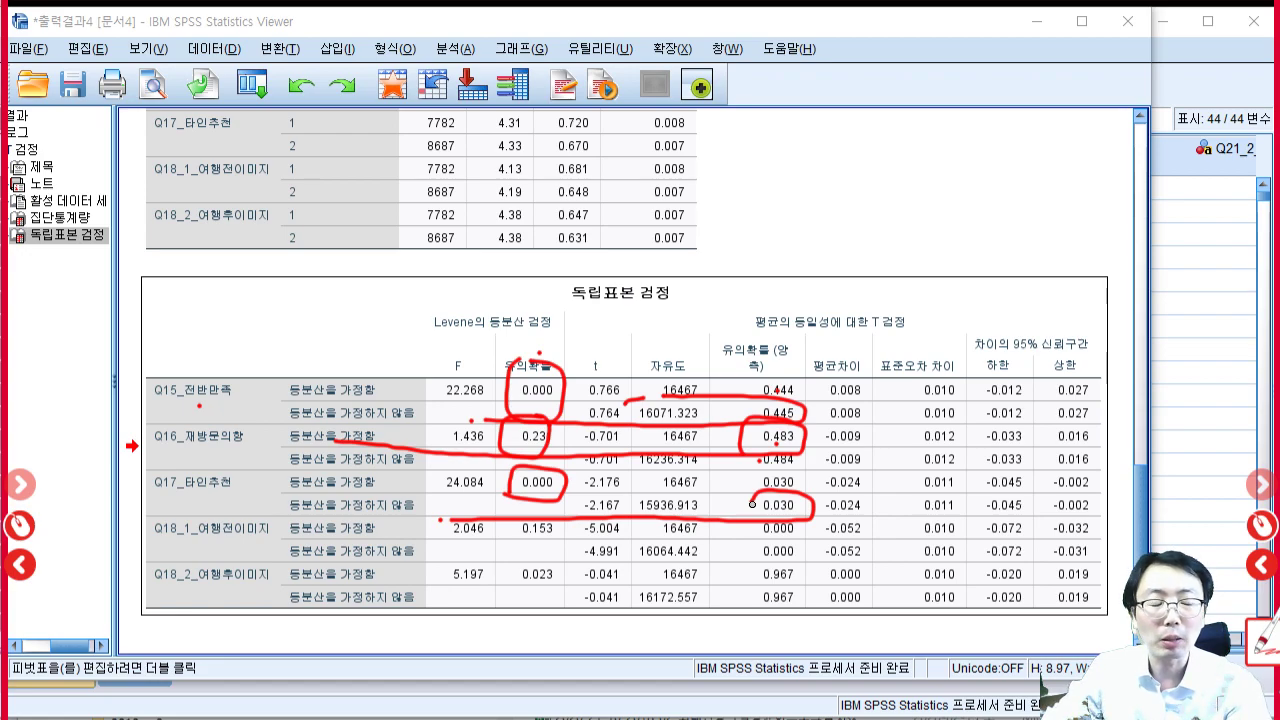
key(Escape)
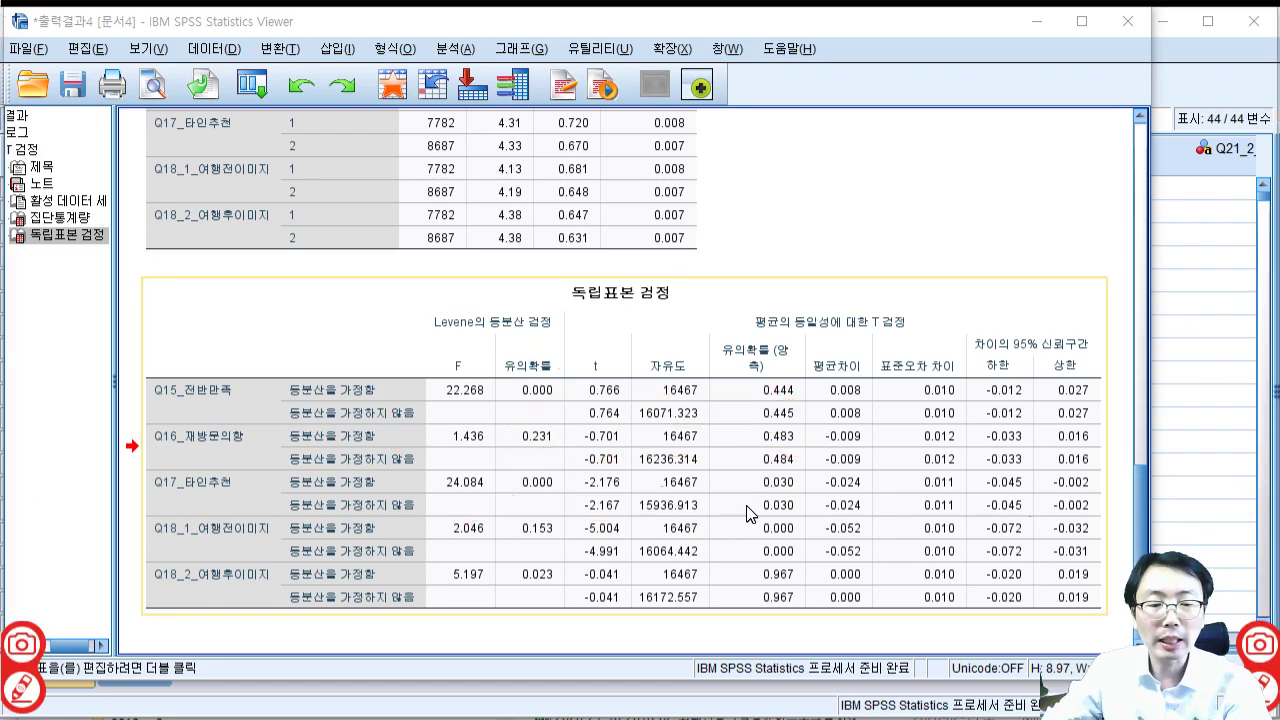
Circle the two group means of Q17_타인추천 in the 집단통계량 table and link them by a line to its two-tailed significance.
scroll(770, 515, up, 2)
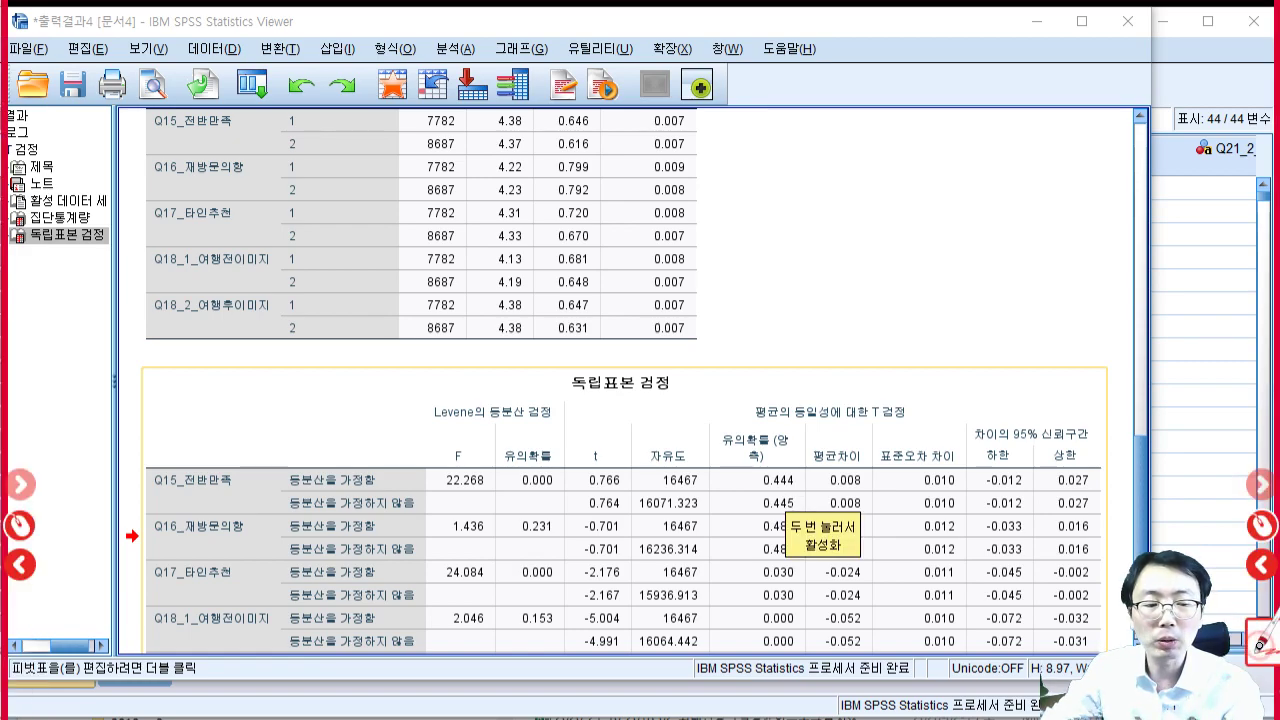
mouse_move(522, 188)
mouse_down()
mouse_move(485, 238)
mouse_move(503, 192)
mouse_up()
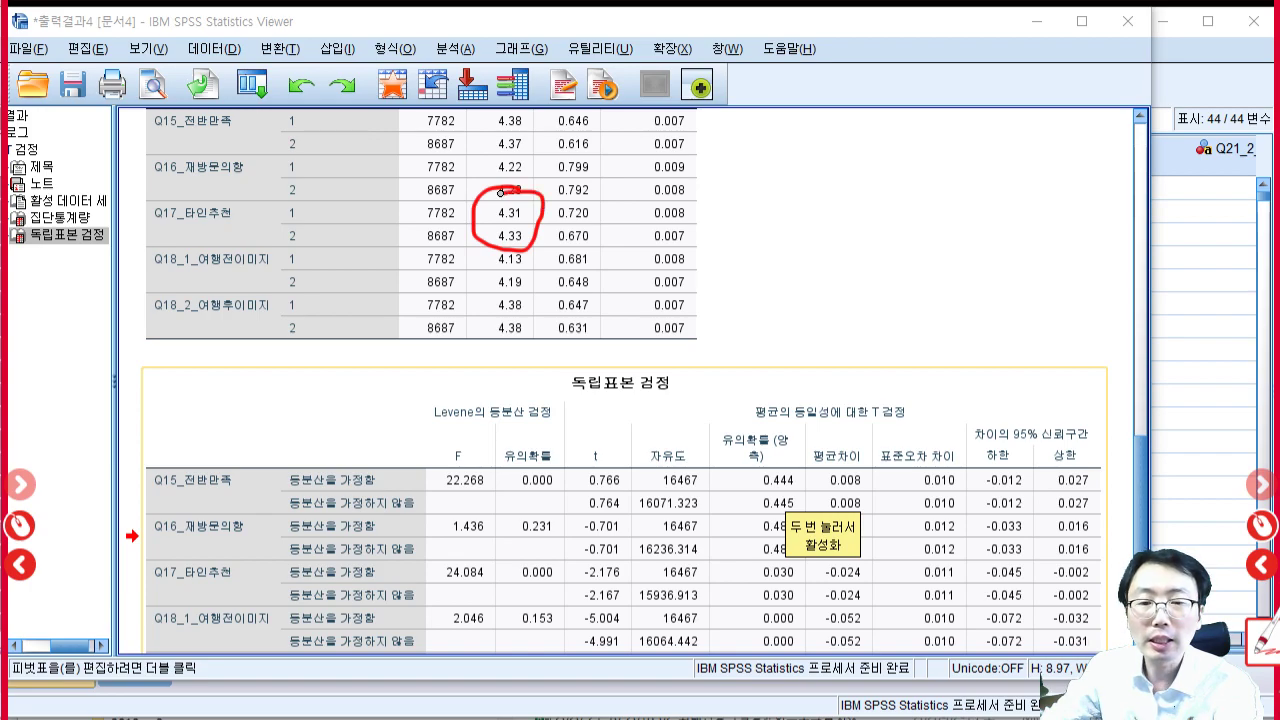
mouse_move(500, 192)
mouse_down()
mouse_move(518, 190)
mouse_move(496, 222)
mouse_move(507, 199)
mouse_up()
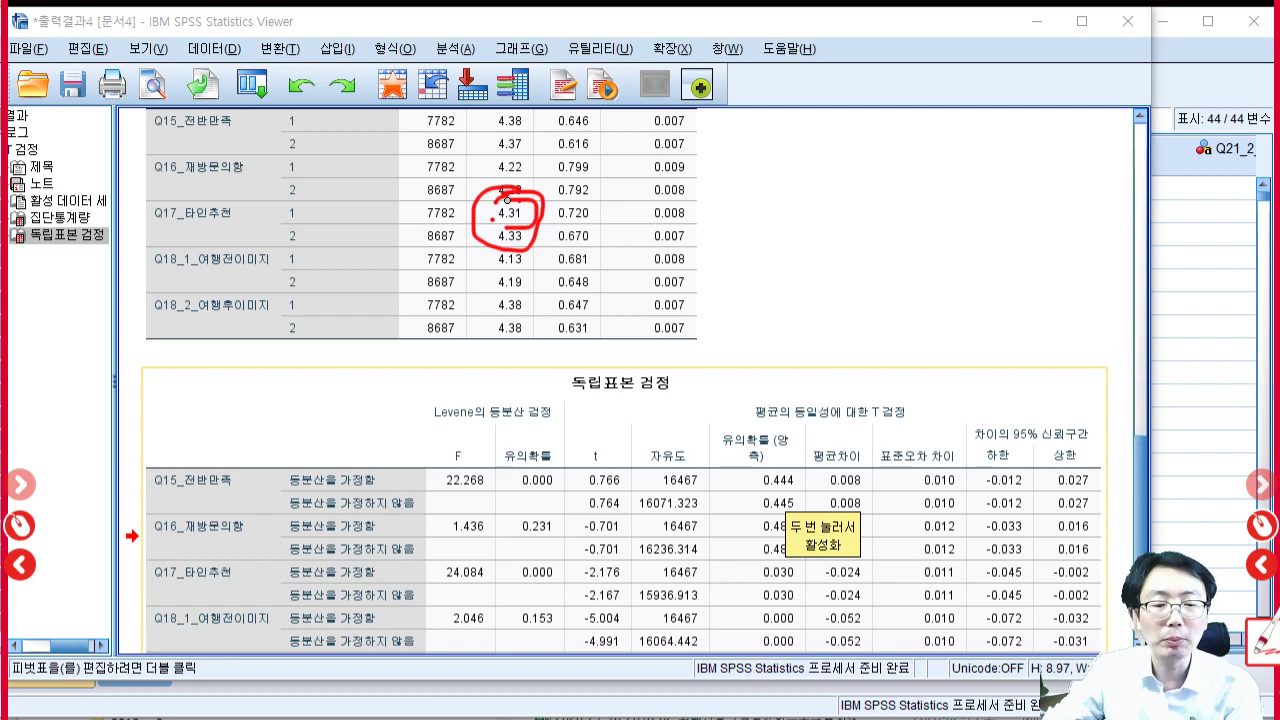
mouse_move(792, 552)
mouse_down()
mouse_move(765, 556)
mouse_move(790, 604)
mouse_move(800, 556)
mouse_move(696, 486)
mouse_move(515, 252)
mouse_move(482, 280)
mouse_move(501, 184)
mouse_up()
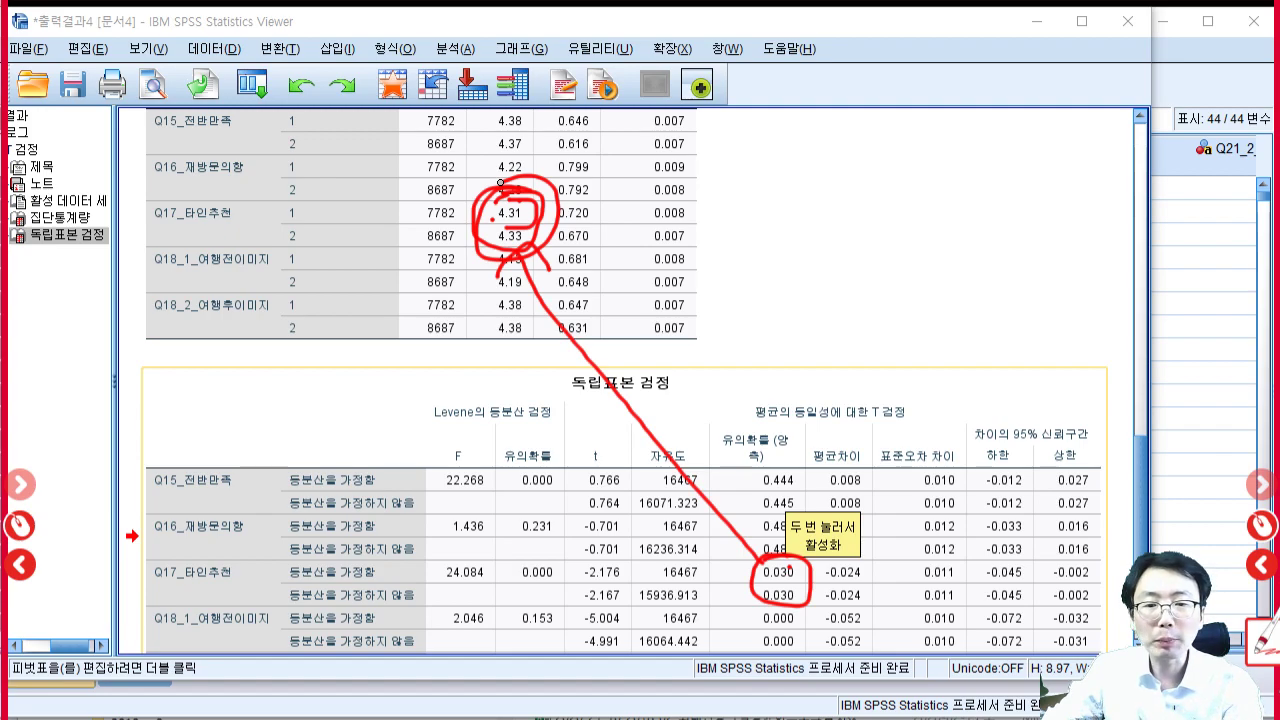
Circle the t values of Q17_타인추천, jot short handwritten marks beside the group codes in 집단통계량, and clear all marks.
mouse_move(634, 606)
mouse_down()
mouse_move(578, 592)
mouse_move(628, 576)
mouse_move(626, 598)
mouse_up()
drag(336, 213, 333, 230)
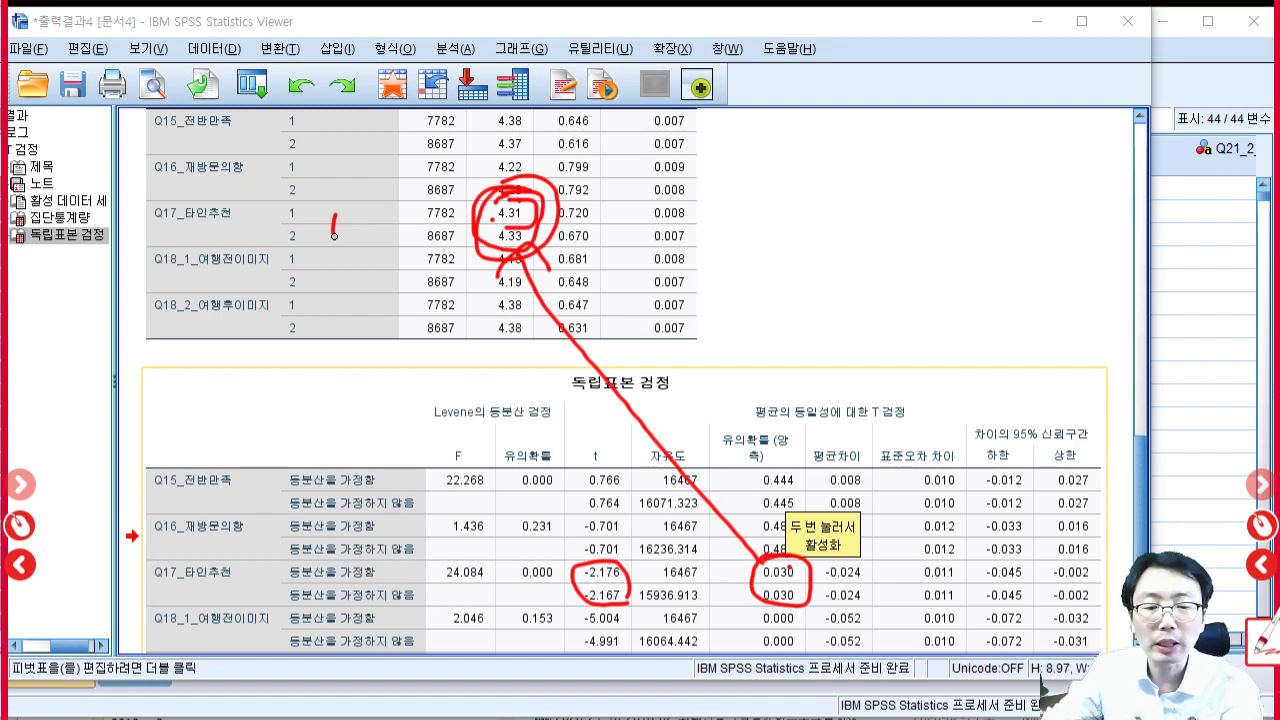
drag(307, 163, 331, 168)
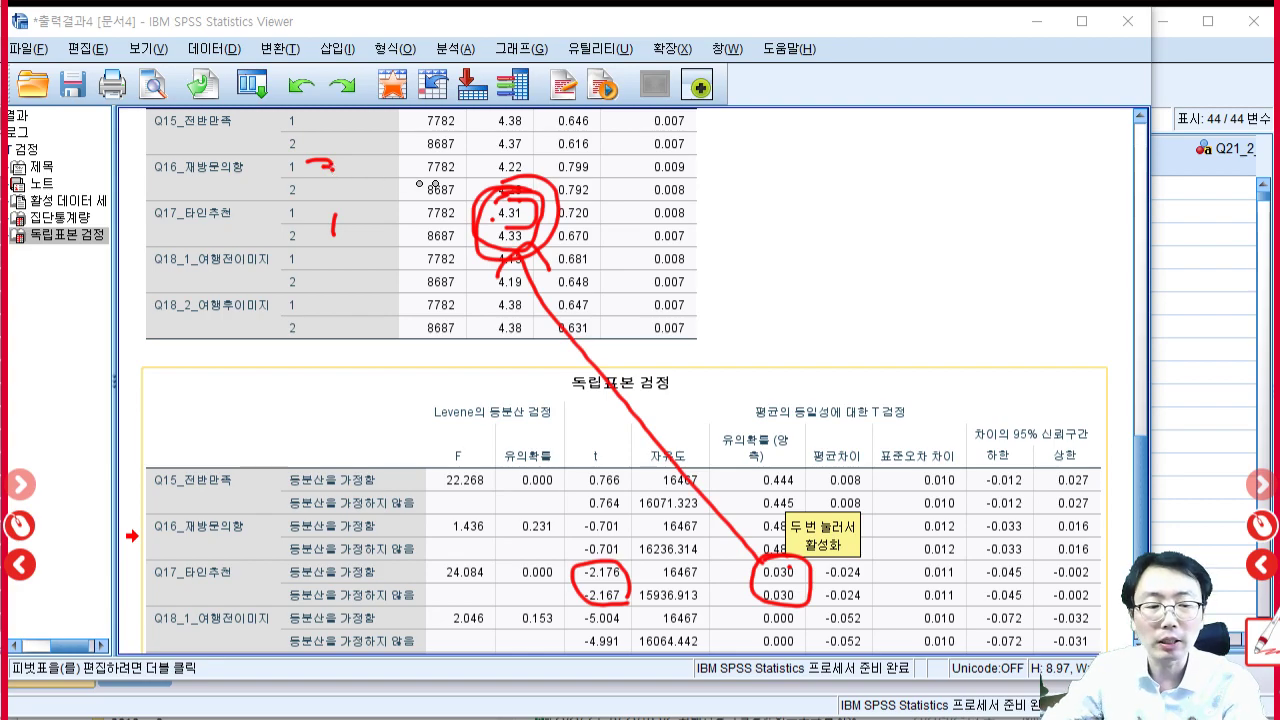
click(1264, 525)
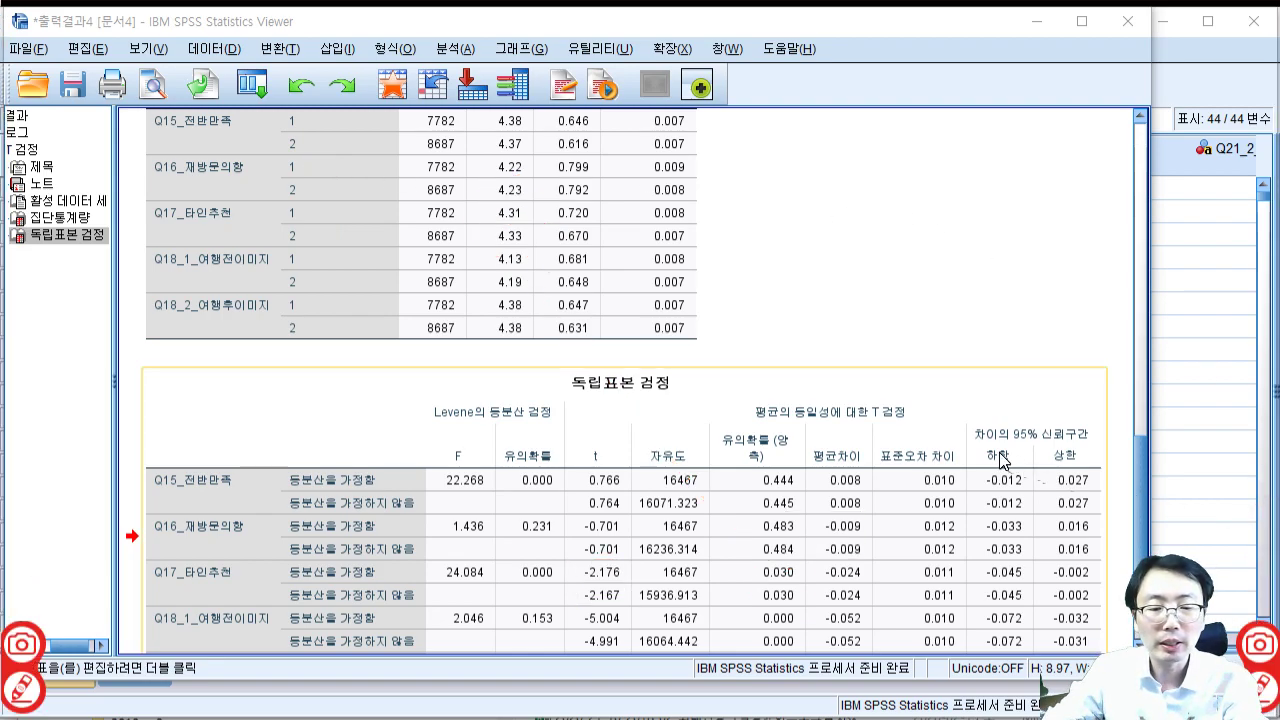
Mark the 등분산을 가정함 row and significance of Q18_1_여행전이미지, circle its two group means, and clear the marks.
scroll(1005, 462, down, 3)
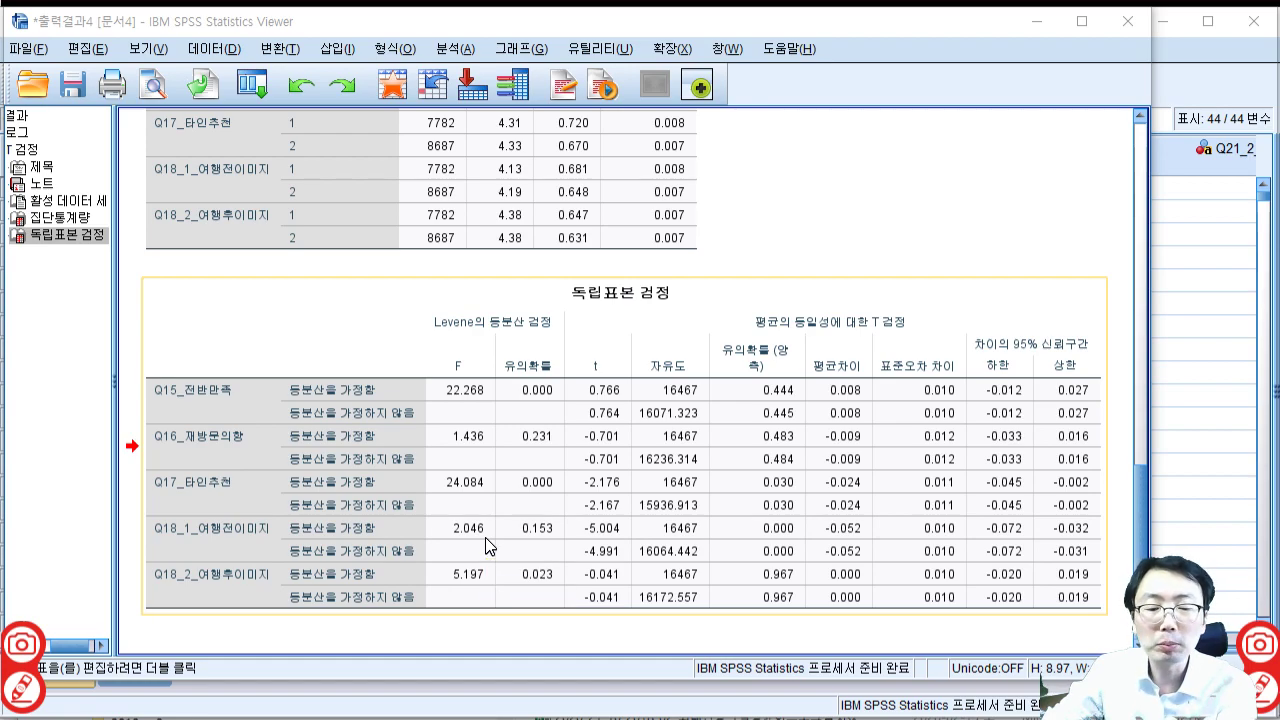
click(1258, 690)
mouse_move(430, 547)
mouse_down()
mouse_move(808, 540)
mouse_move(752, 508)
mouse_move(733, 537)
mouse_up()
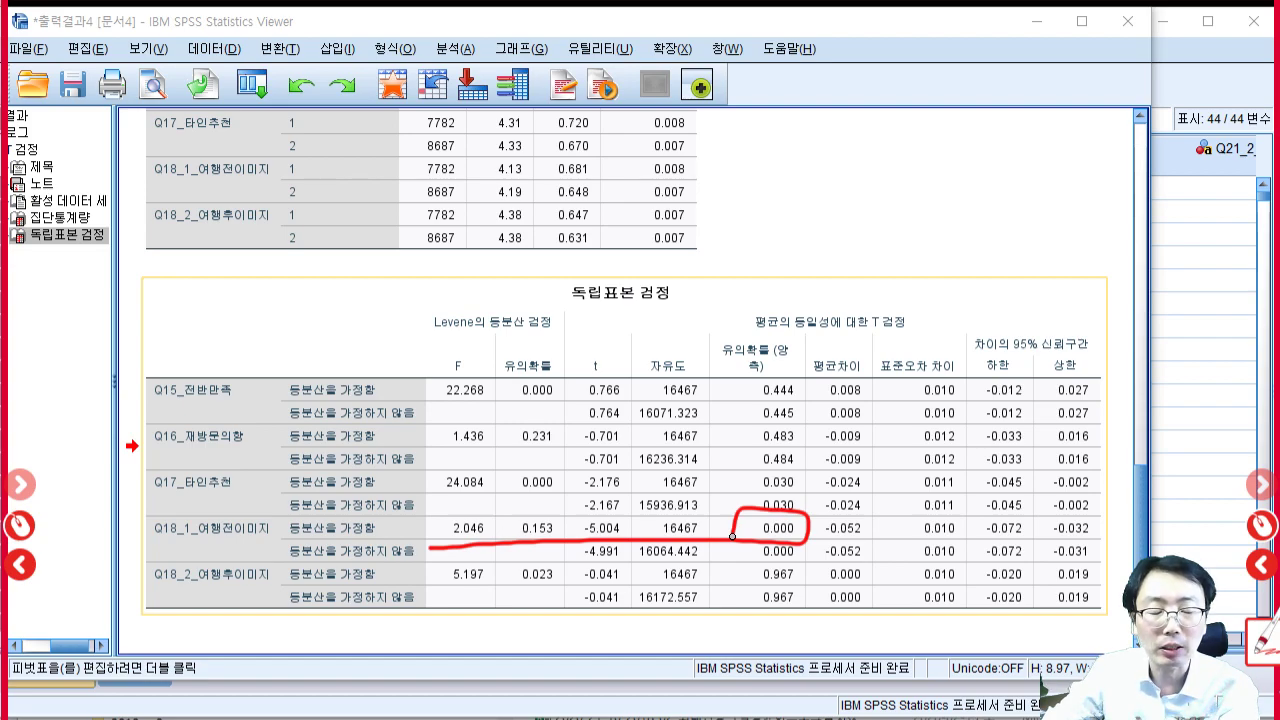
mouse_move(522, 152)
mouse_down()
mouse_move(490, 200)
mouse_move(536, 172)
mouse_move(519, 150)
mouse_up()
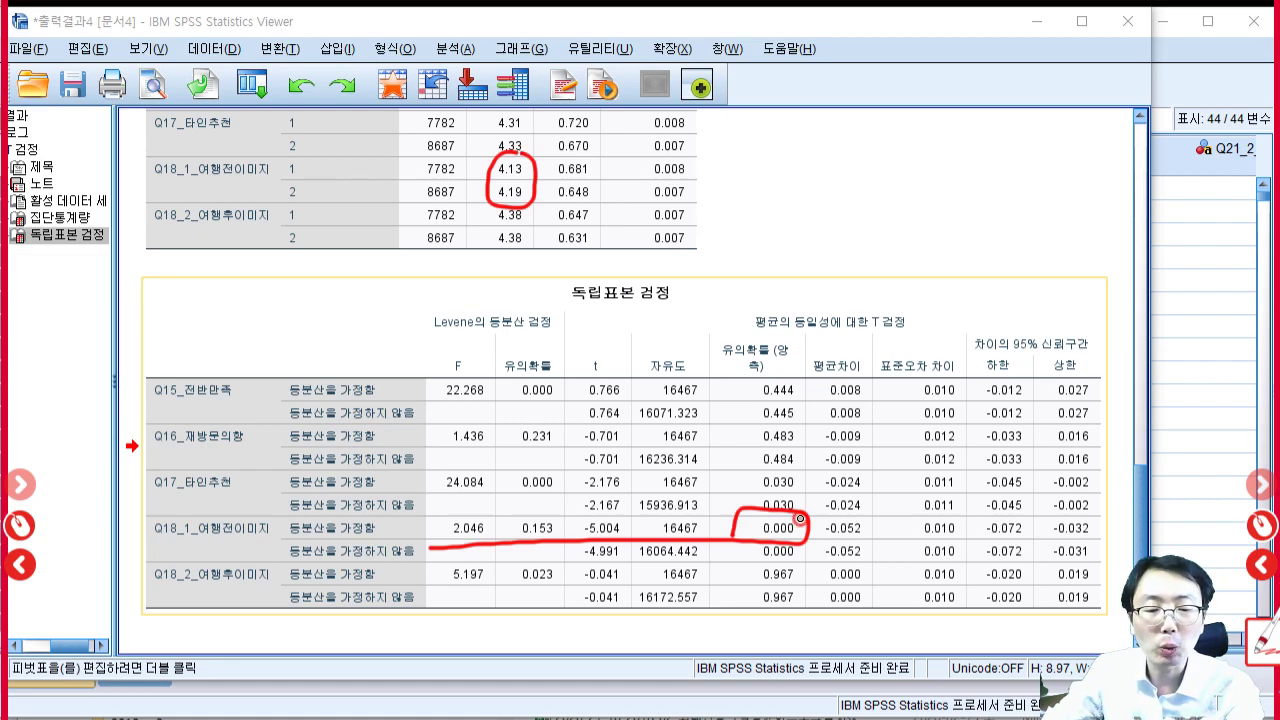
mouse_move(745, 534)
mouse_down()
mouse_move(802, 540)
mouse_move(791, 510)
mouse_up()
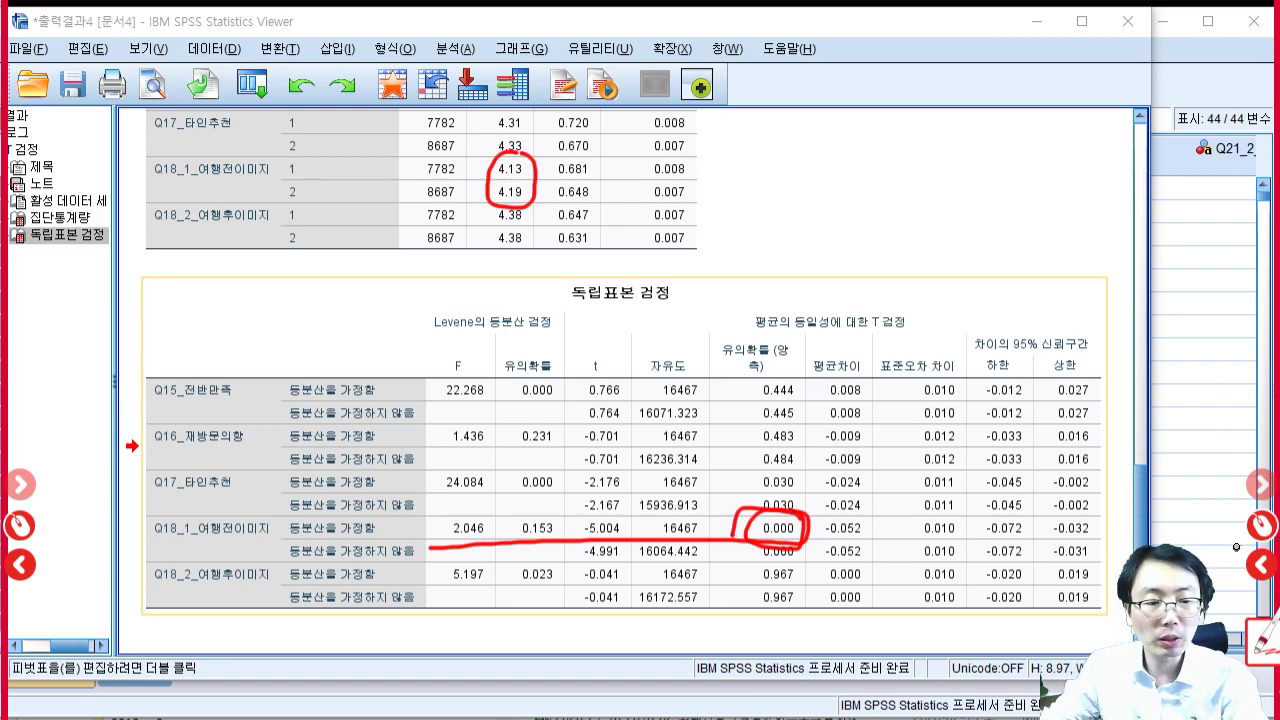
click(1261, 526)
Compare the group means in the 집단통계량 table with the significance values in the 독립표본 검정 table.
scroll(1006, 464, up, 5)
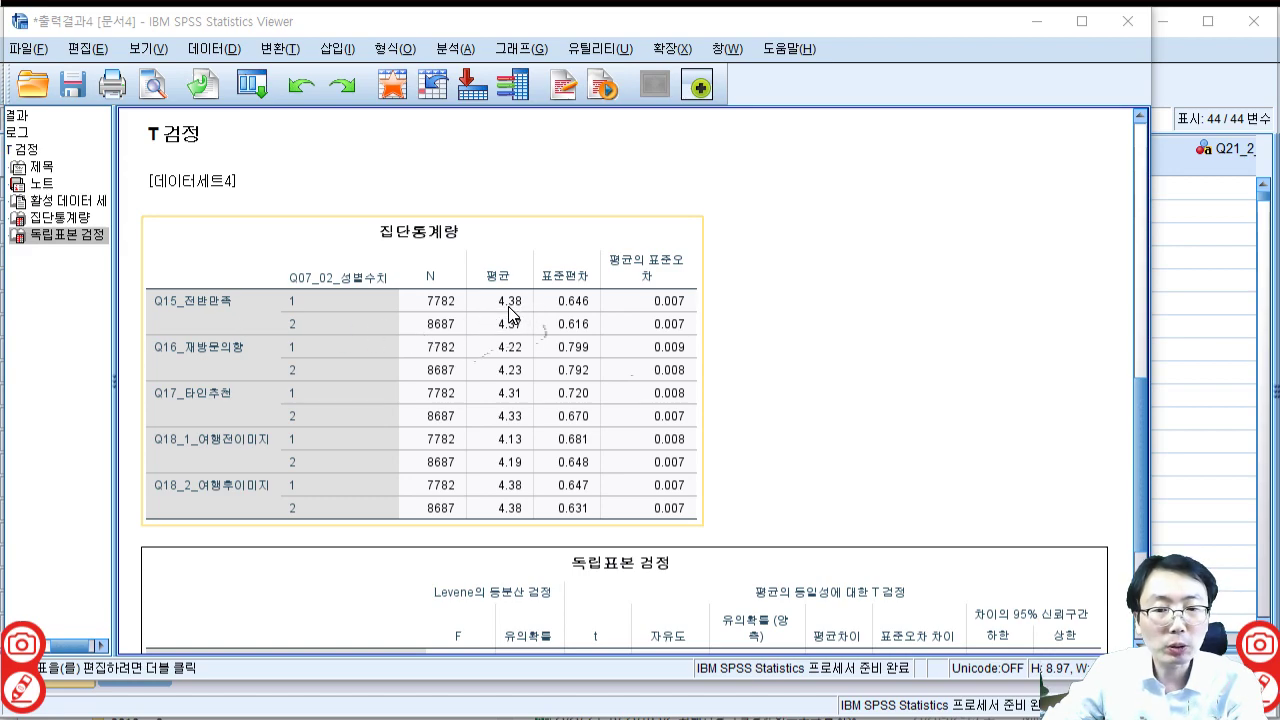
scroll(523, 304, down, 3)
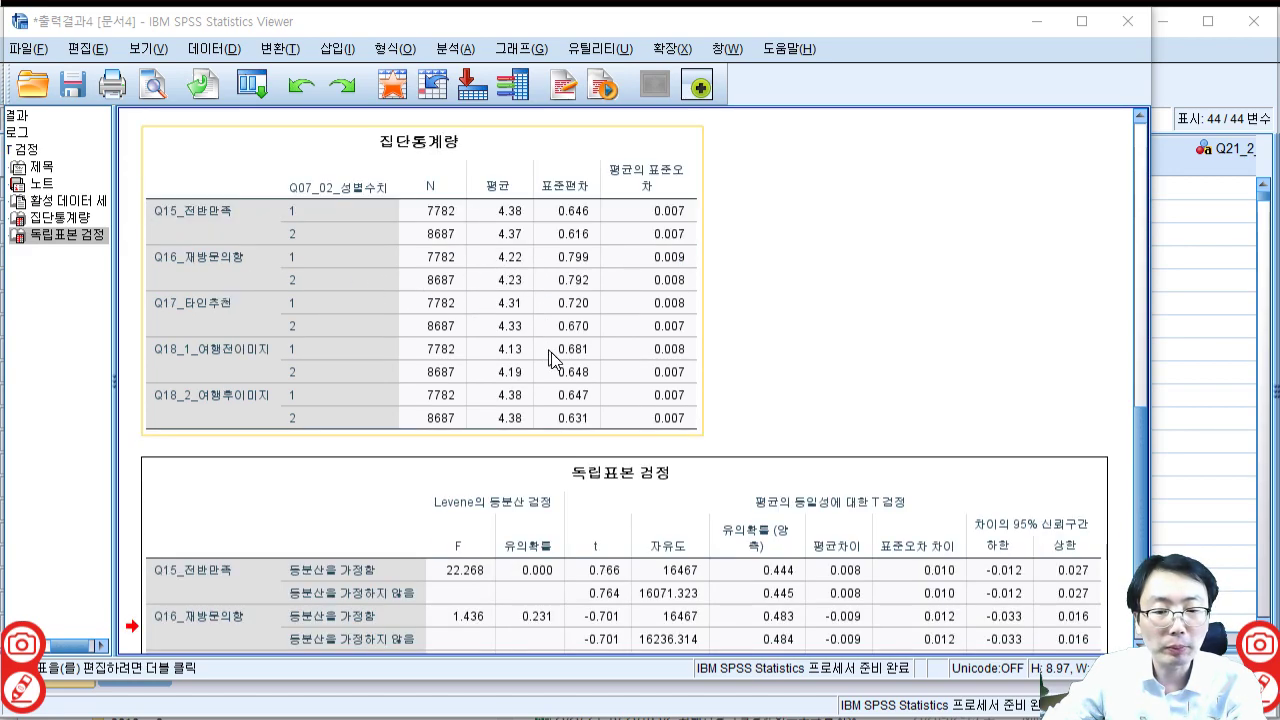
scroll(580, 452, down, 3)
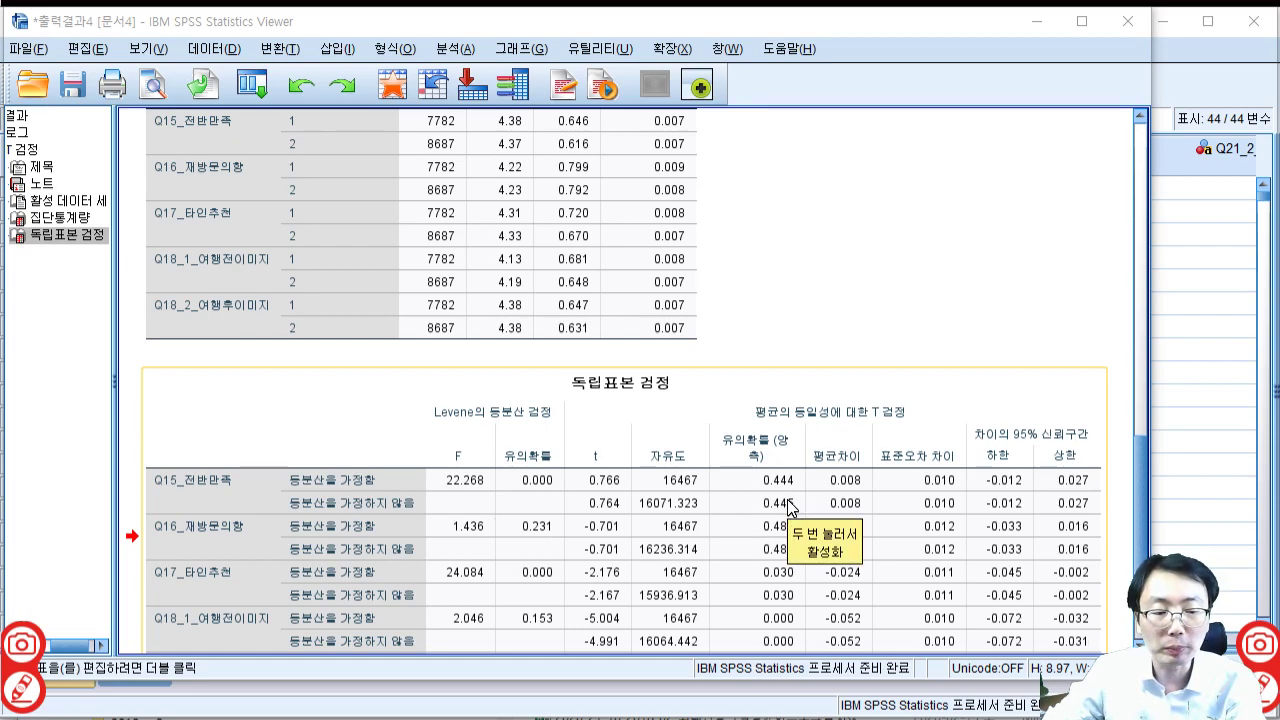
scroll(787, 505, up, 3)
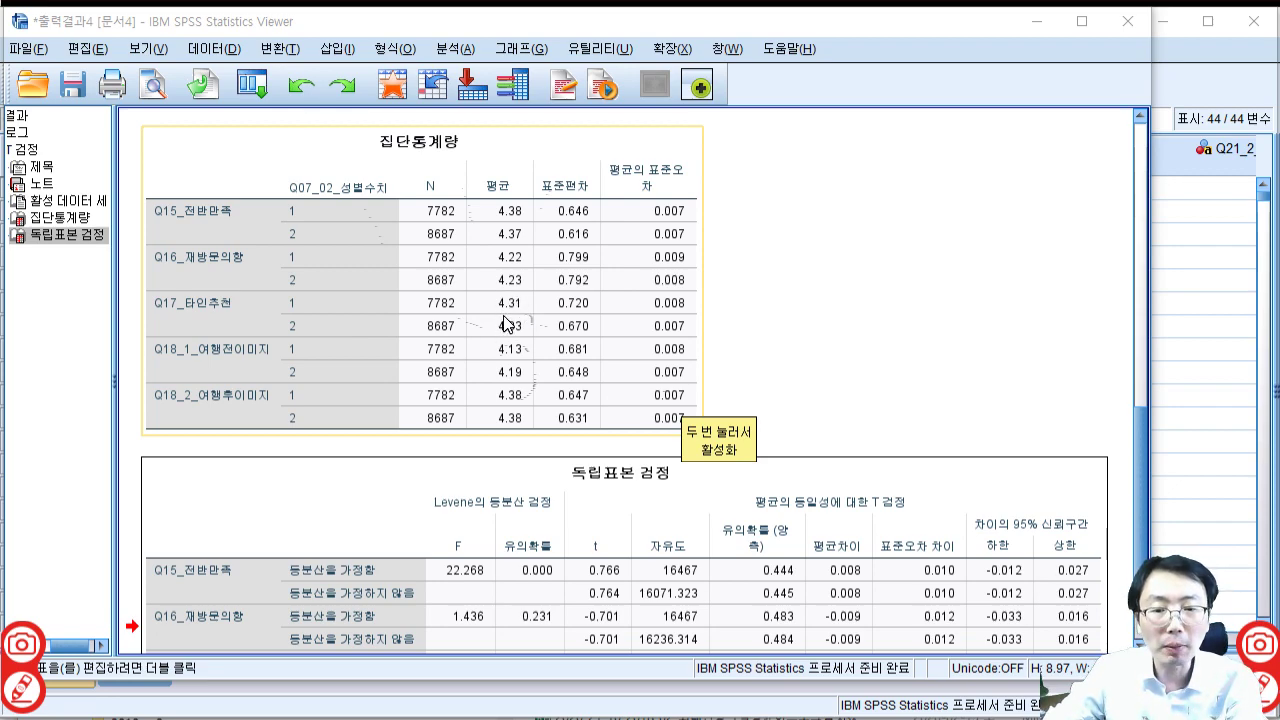
scroll(517, 310, down, 3)
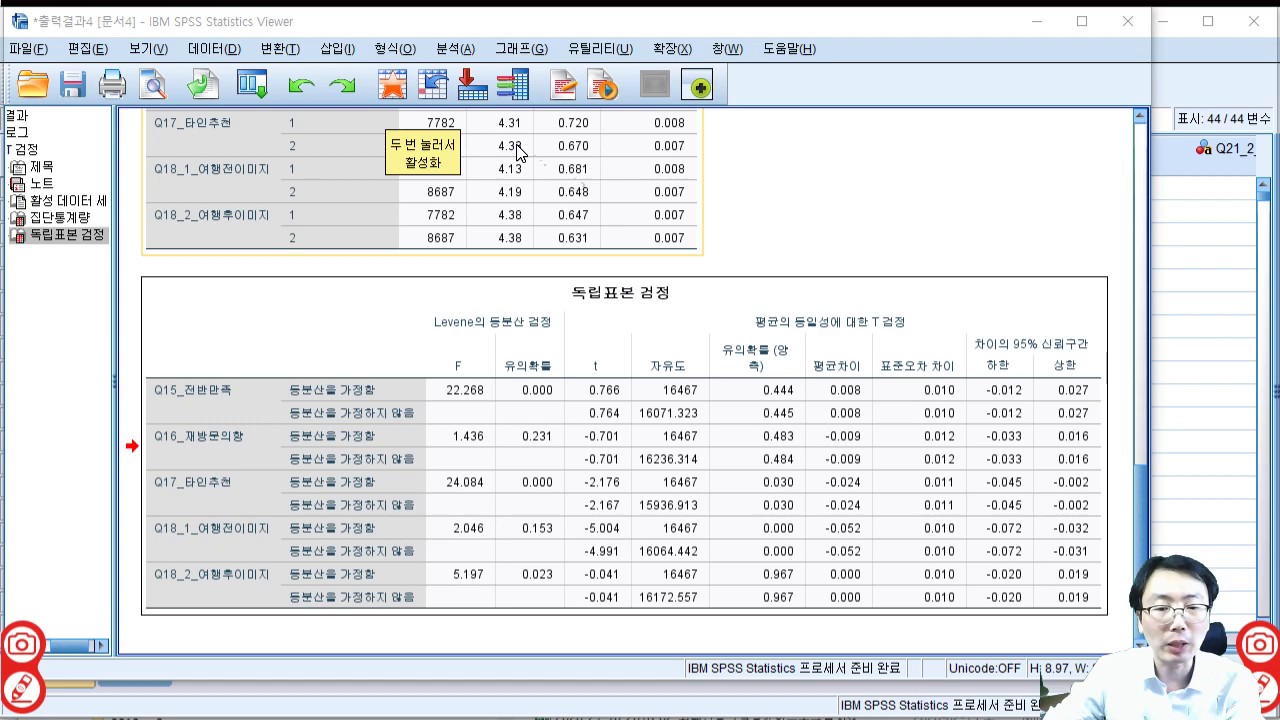
scroll(512, 274, up, 2)
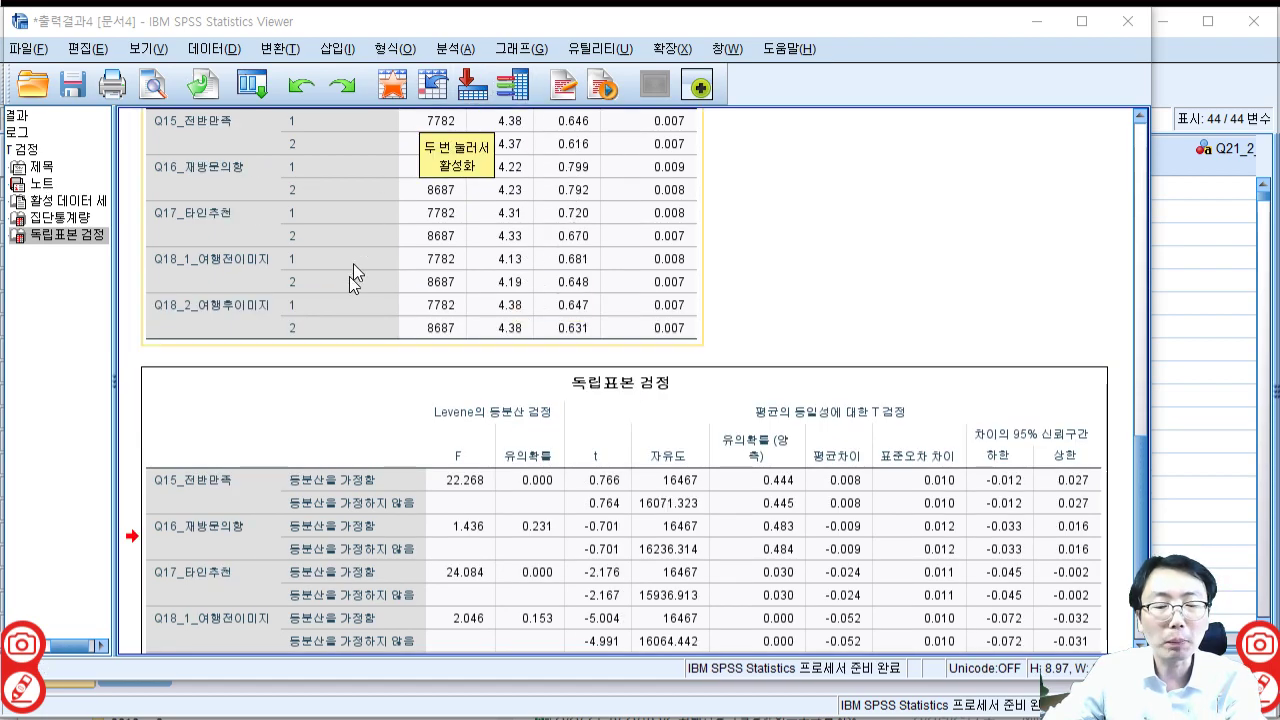
scroll(330, 390, down, 2)
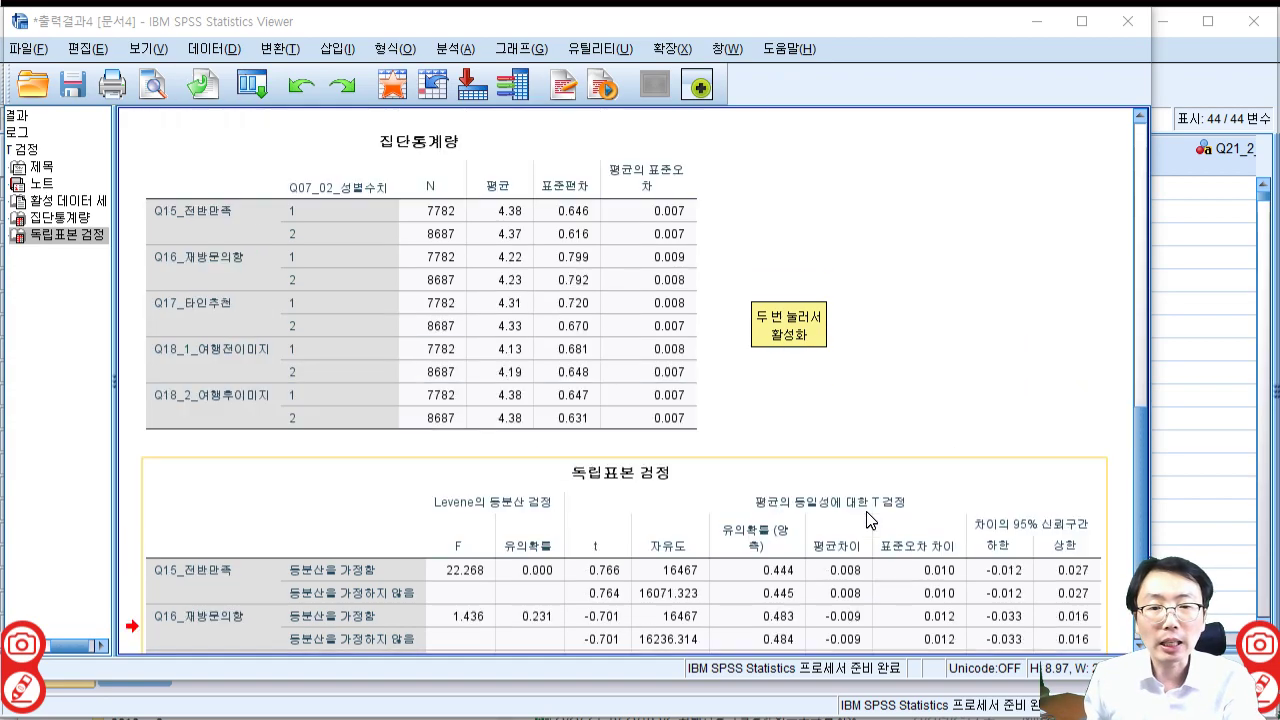
scroll(866, 511, up, 4)
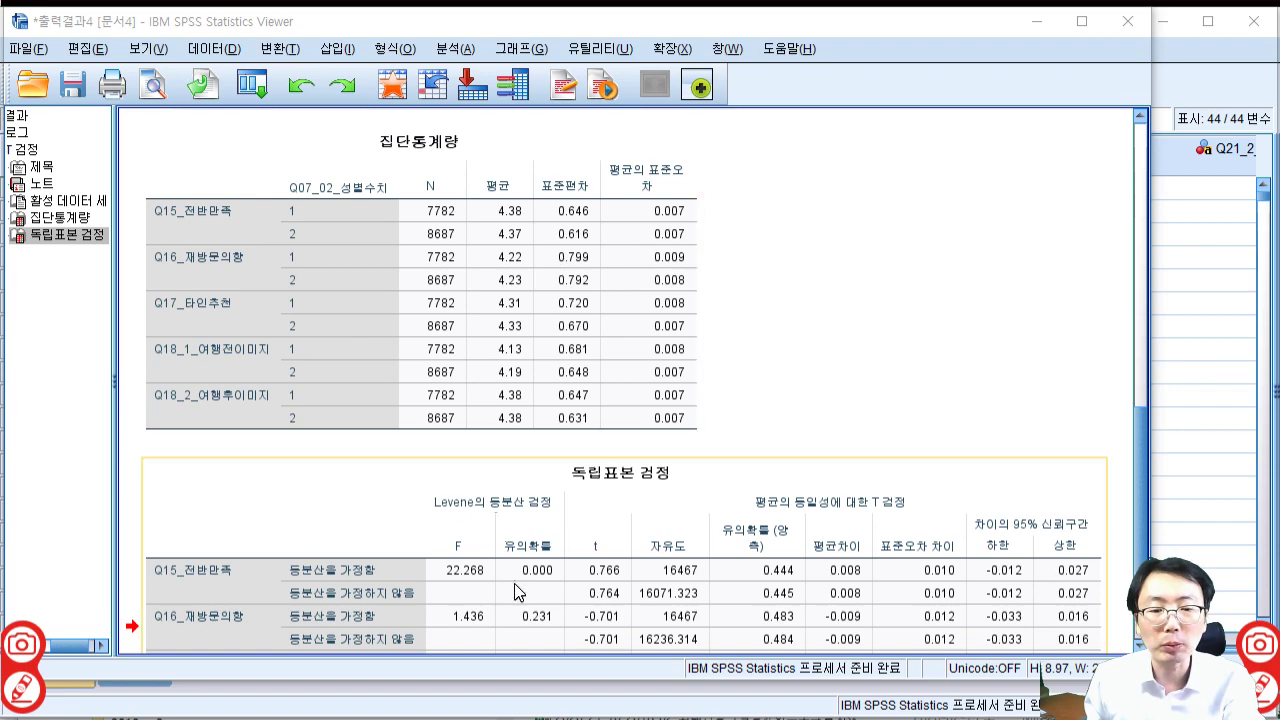
Format all value columns of the 집단통계량 table, from N to 평균의 표준오차, as numbers (숫자) with 3 decimal places.
double_click(527, 222)
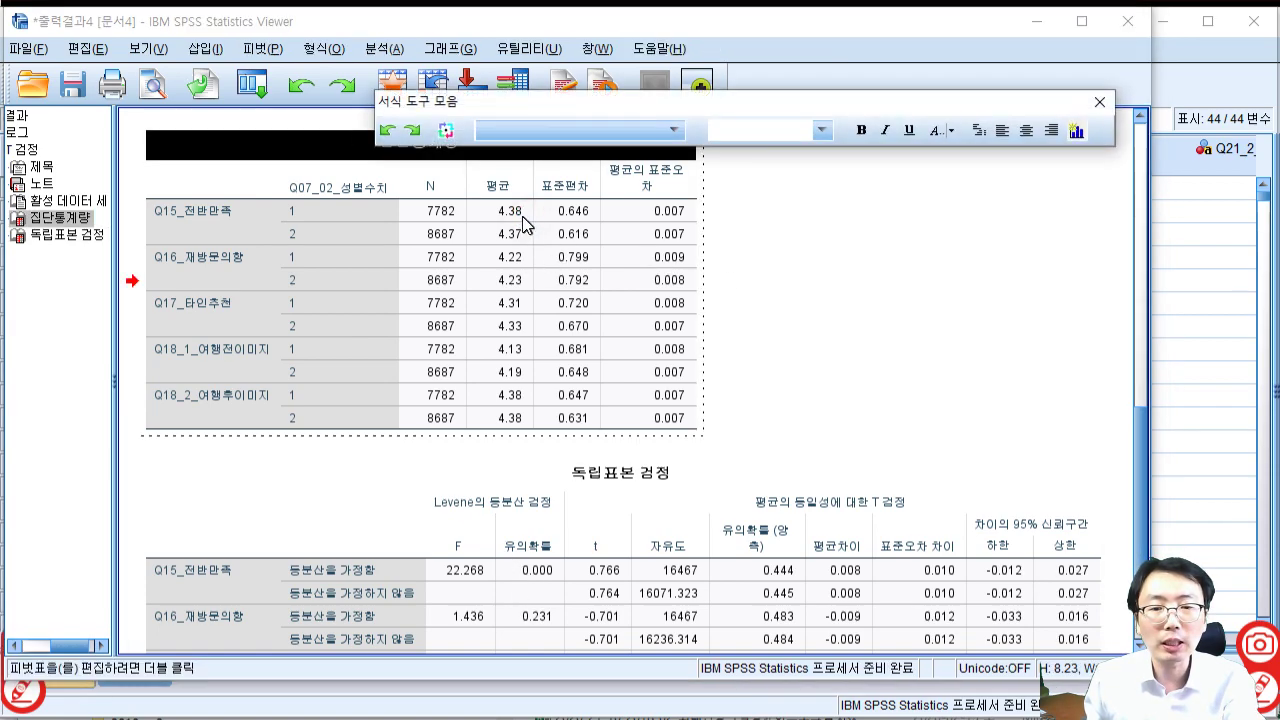
drag(450, 186, 668, 418)
right_click(668, 346)
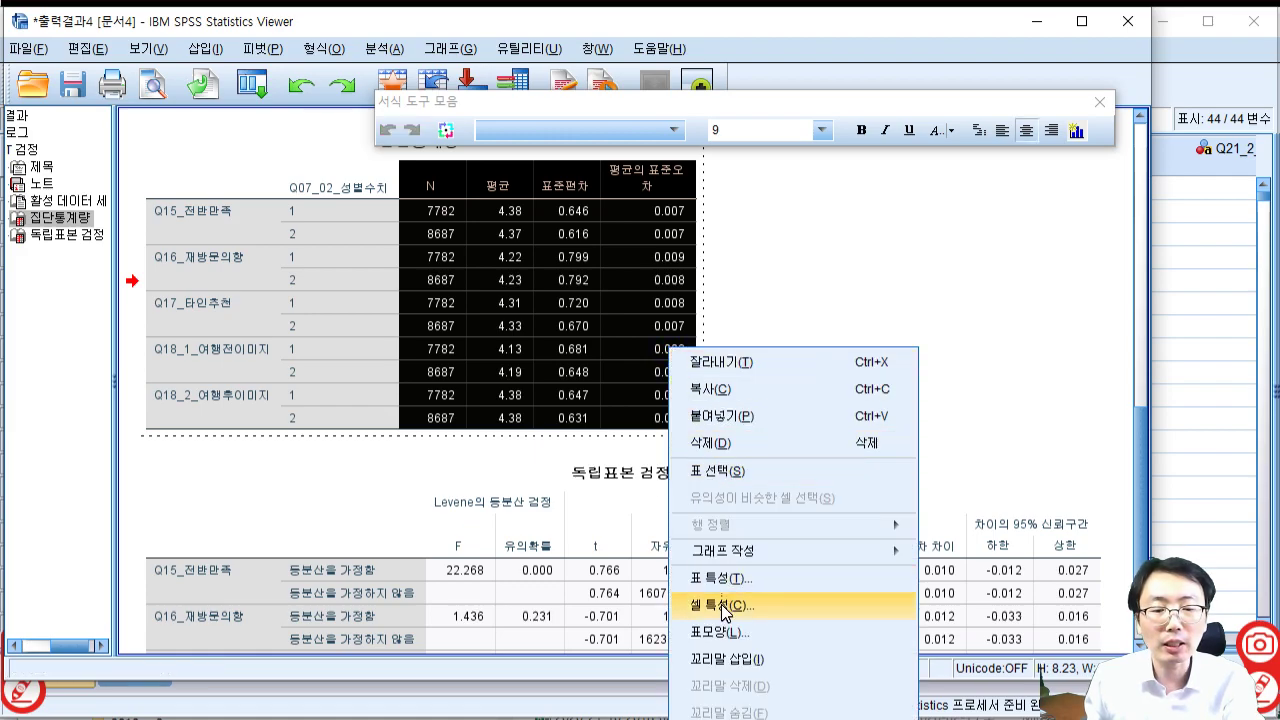
click(720, 605)
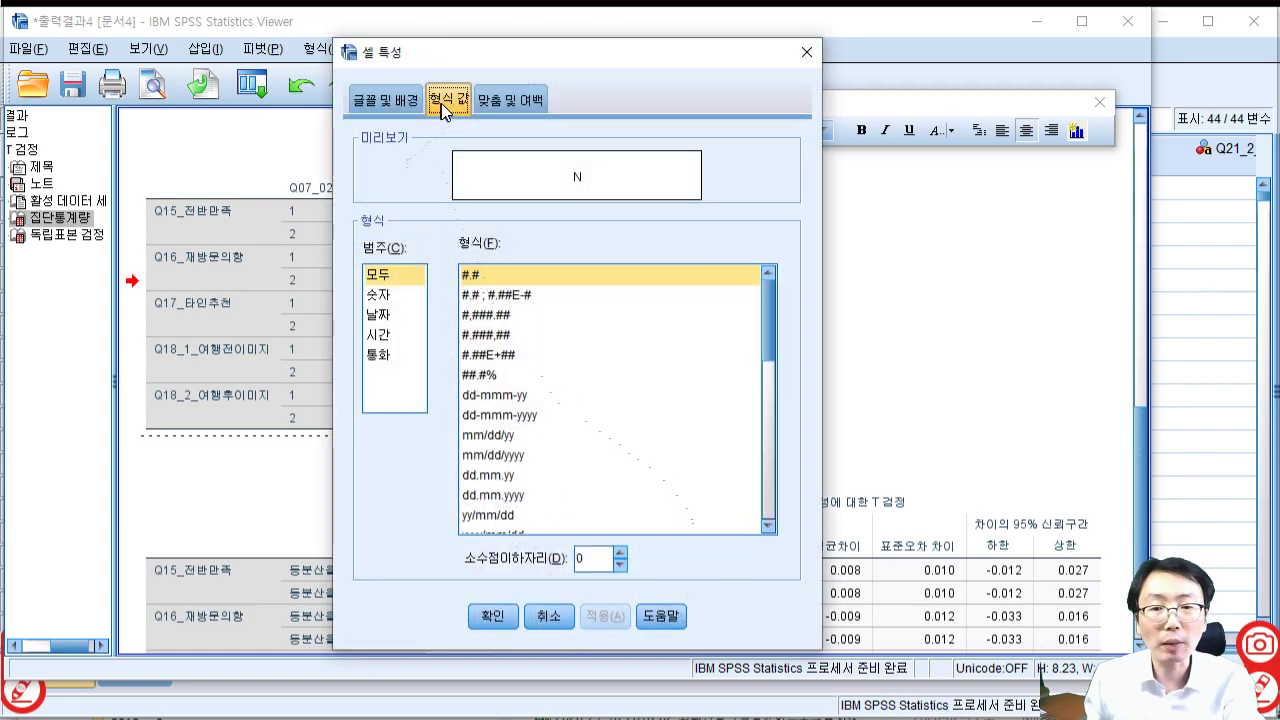
click(393, 296)
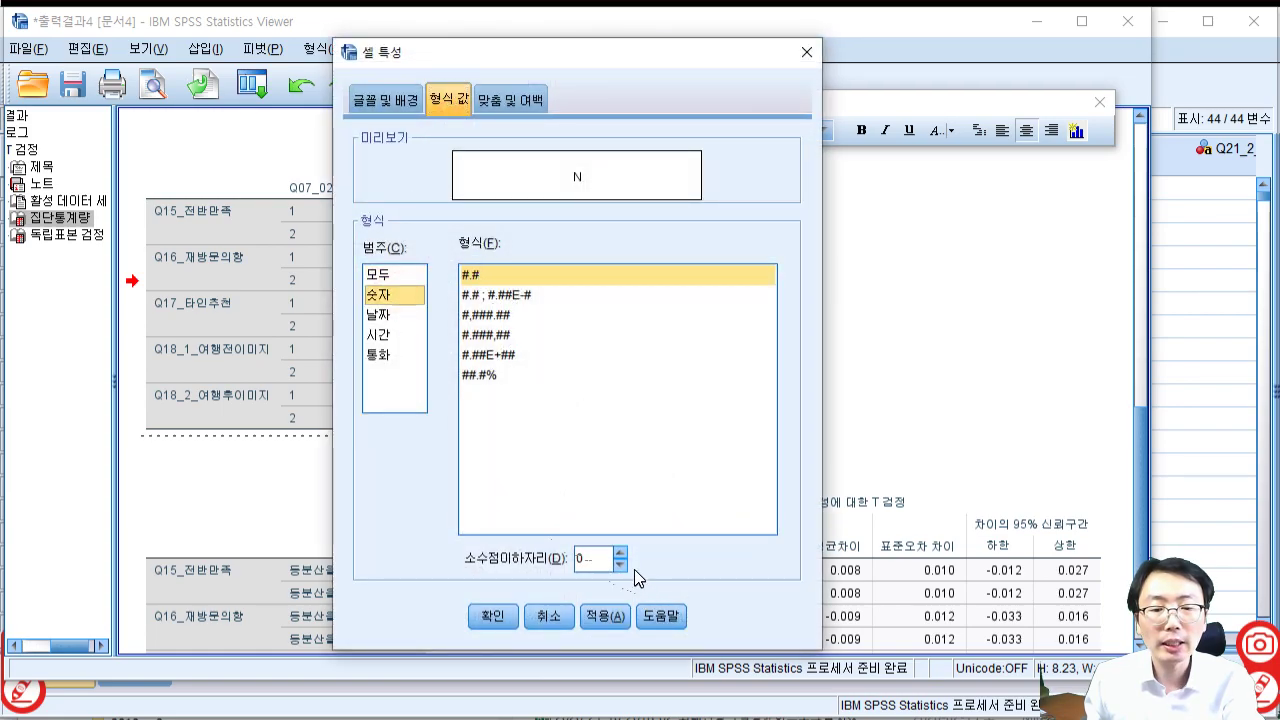
click(620, 552)
click(620, 552)
click(620, 552)
click(604, 616)
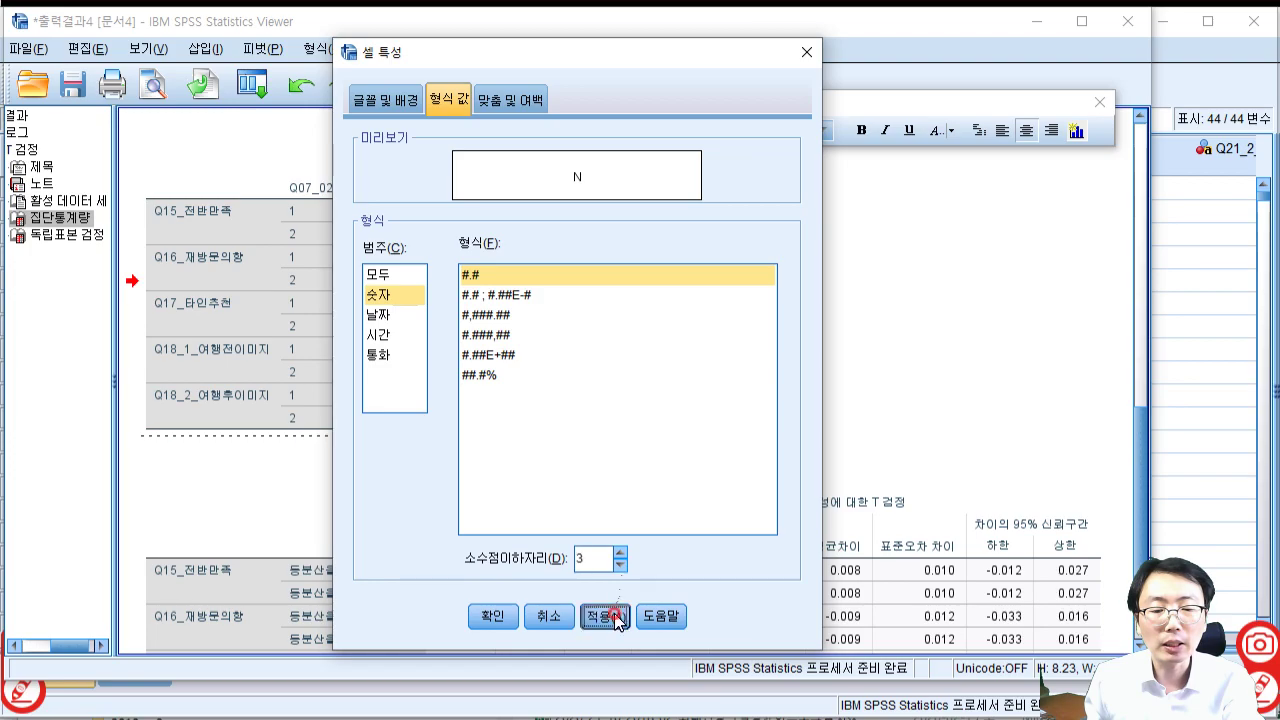
click(490, 617)
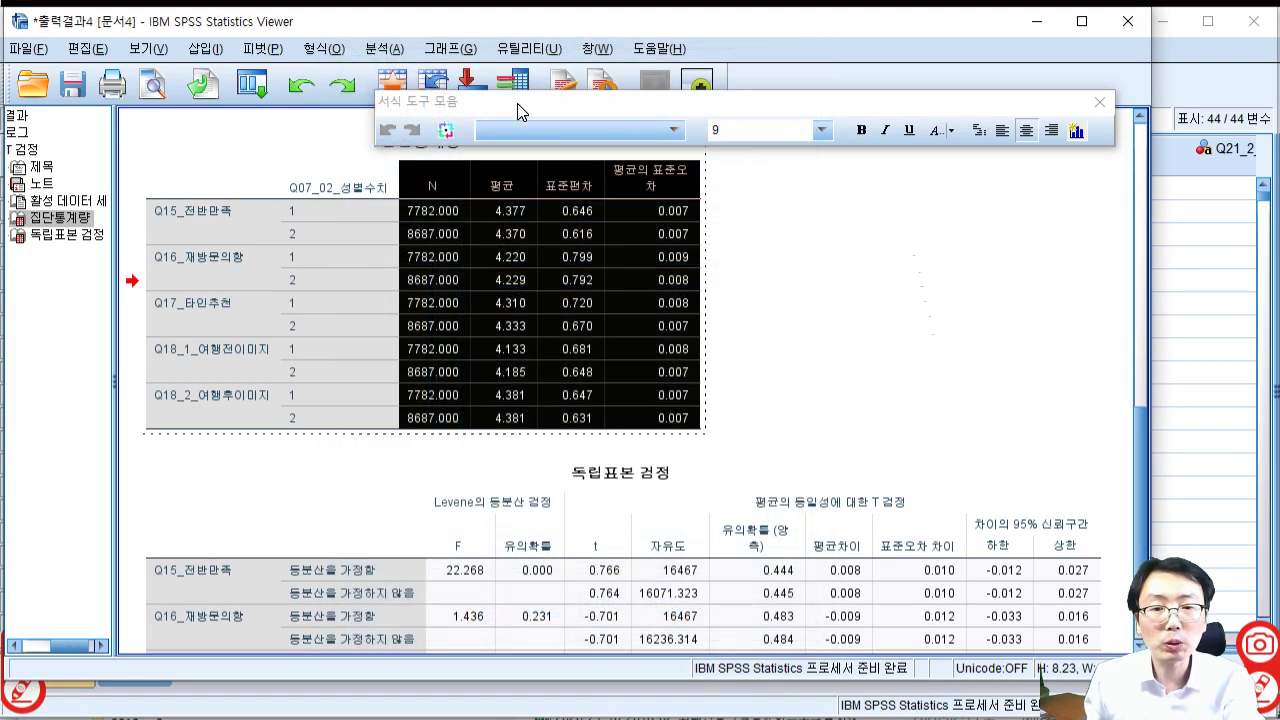
click(786, 278)
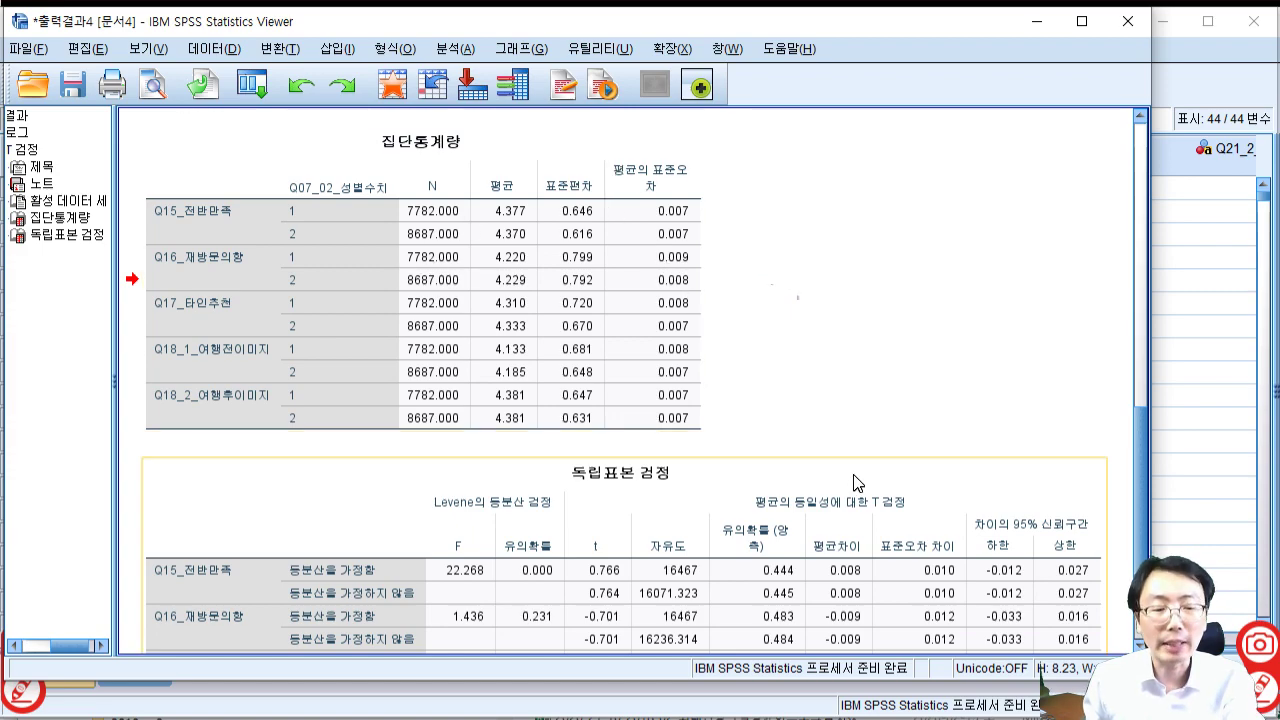
click(878, 280)
click(583, 188)
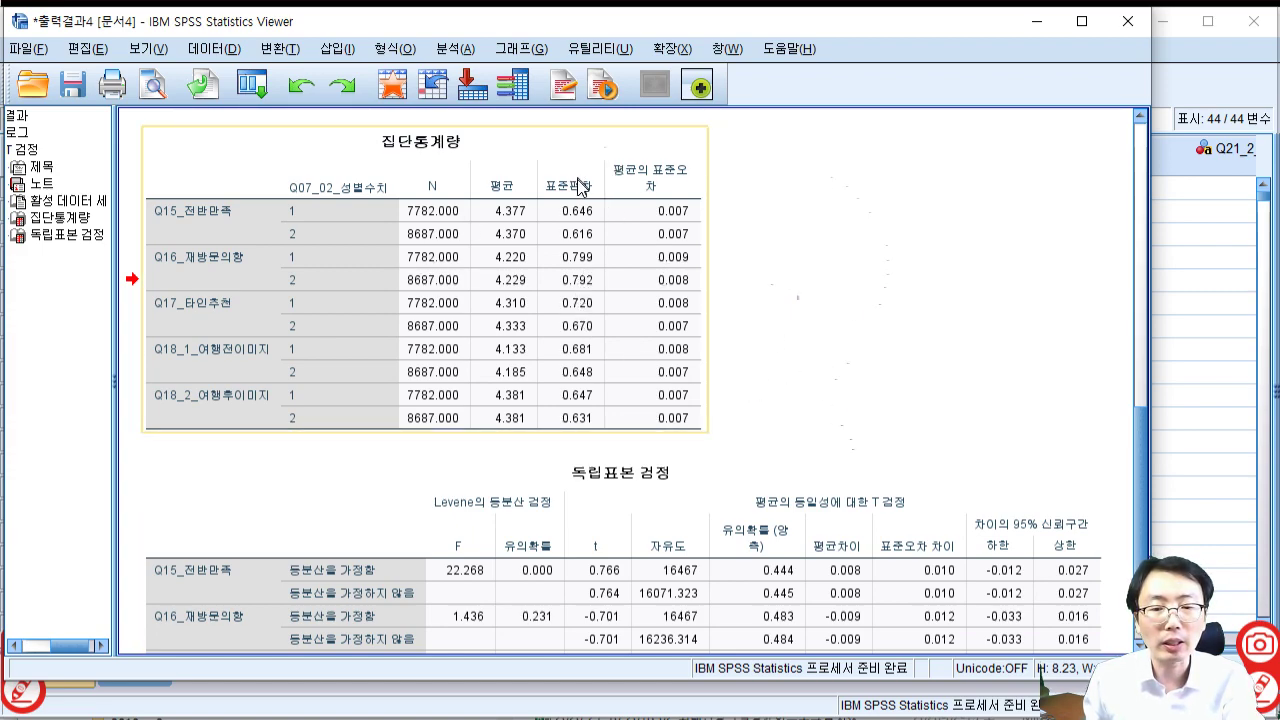
scroll(662, 277, down, 3)
click(723, 288)
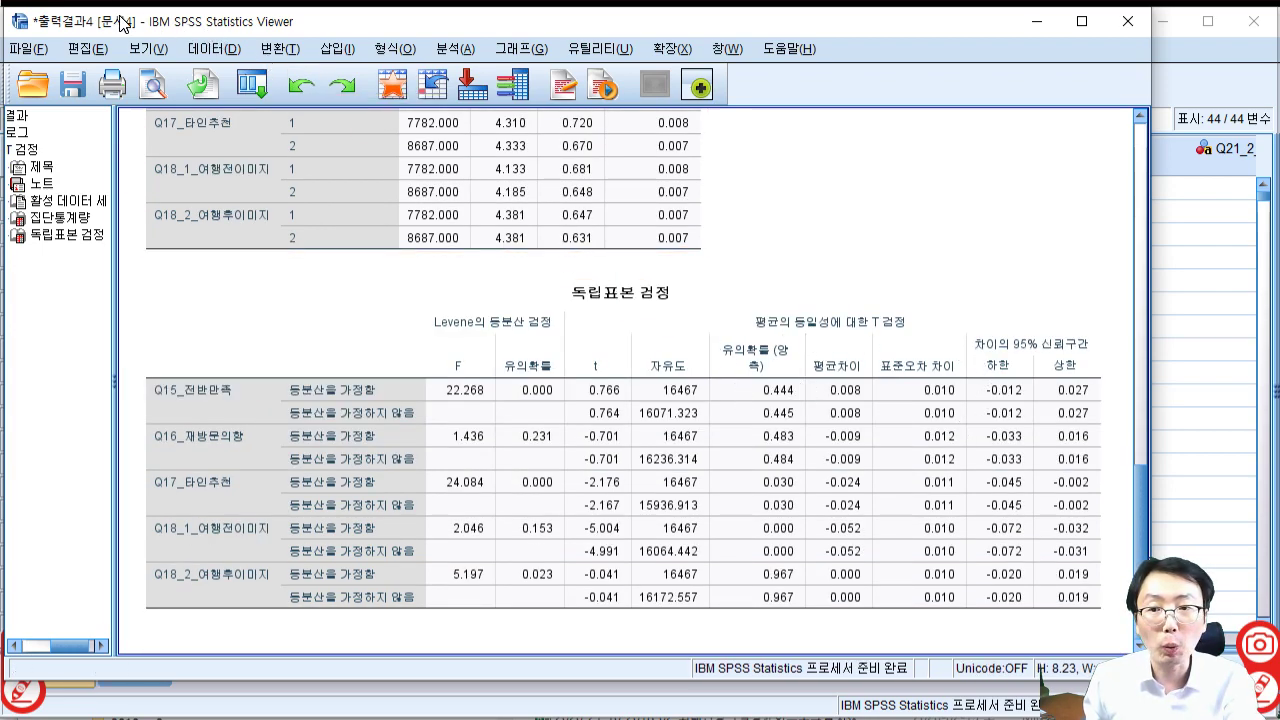
Turn off the general output option 소수점 값의 선행 0 표시 and apply the change.
click(145, 55)
click(87, 52)
click(85, 55)
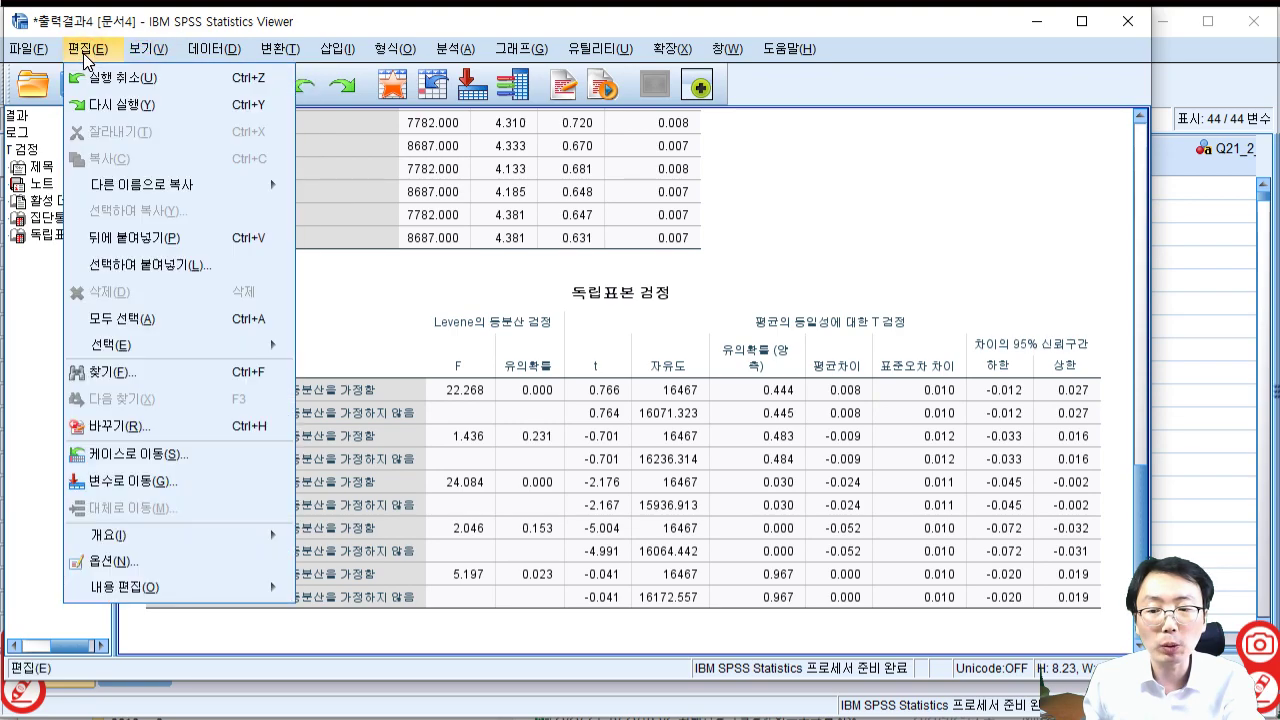
click(106, 561)
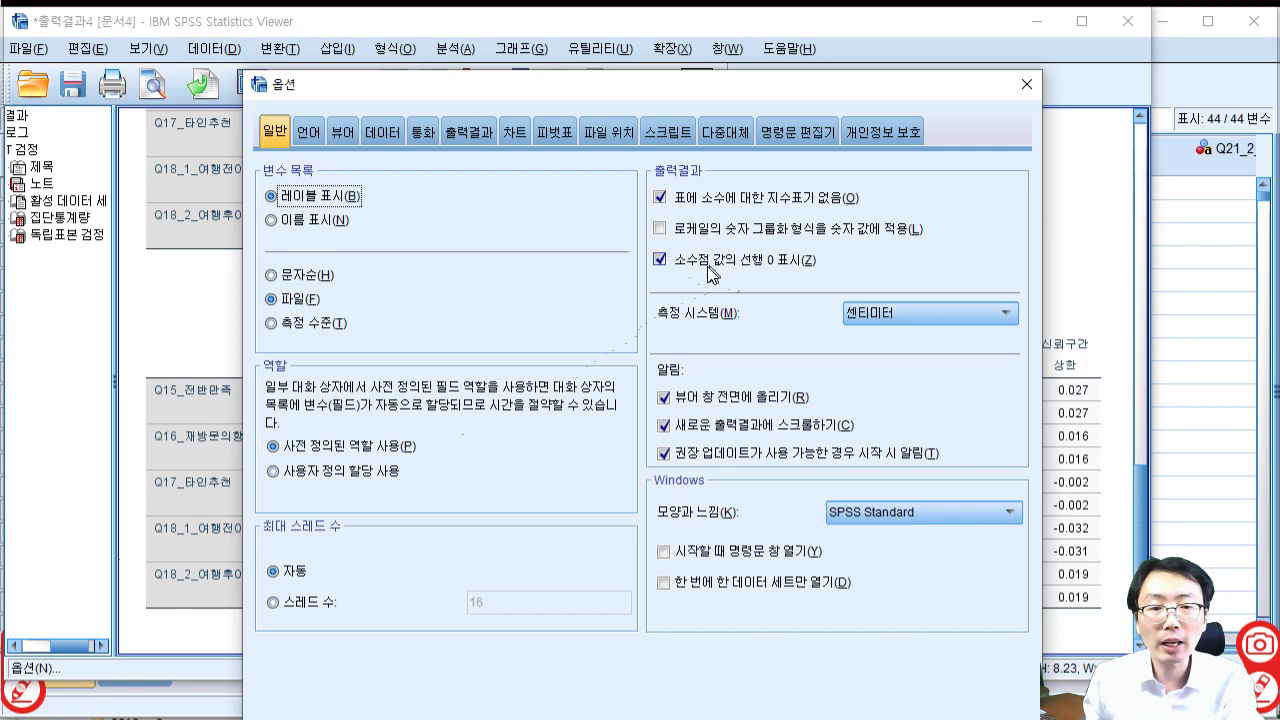
click(660, 260)
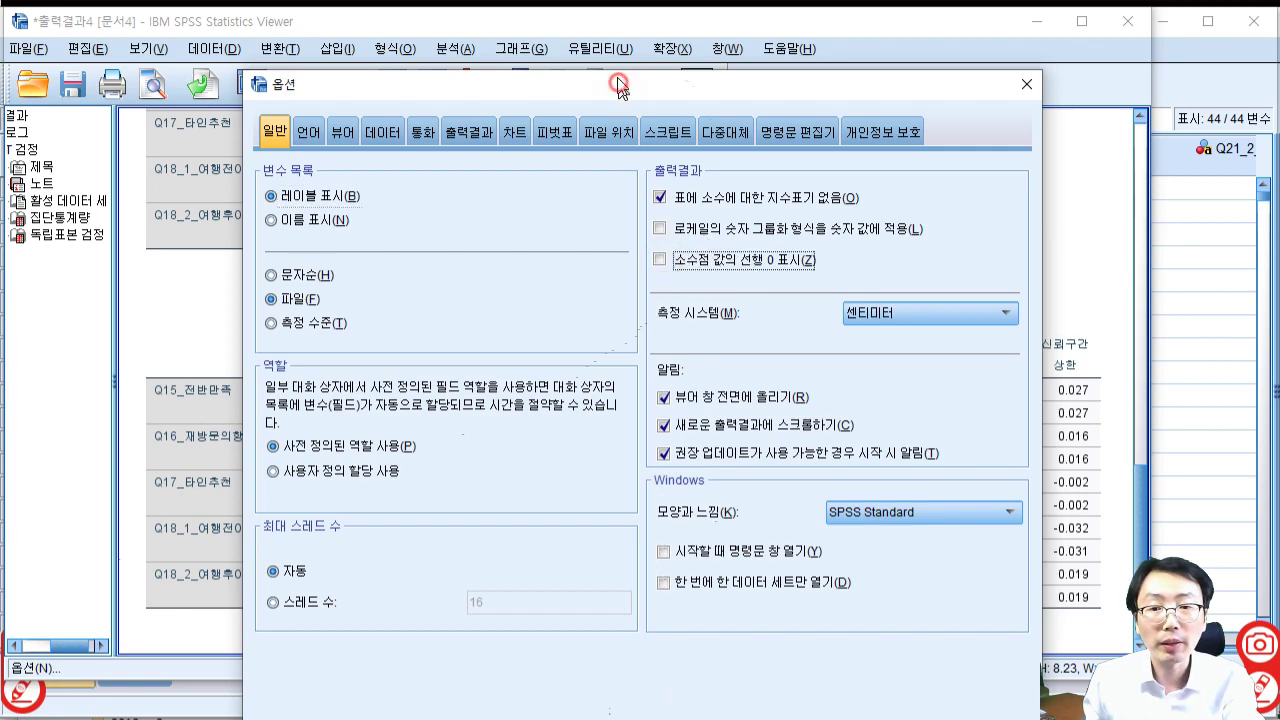
drag(618, 91, 617, 55)
click(667, 697)
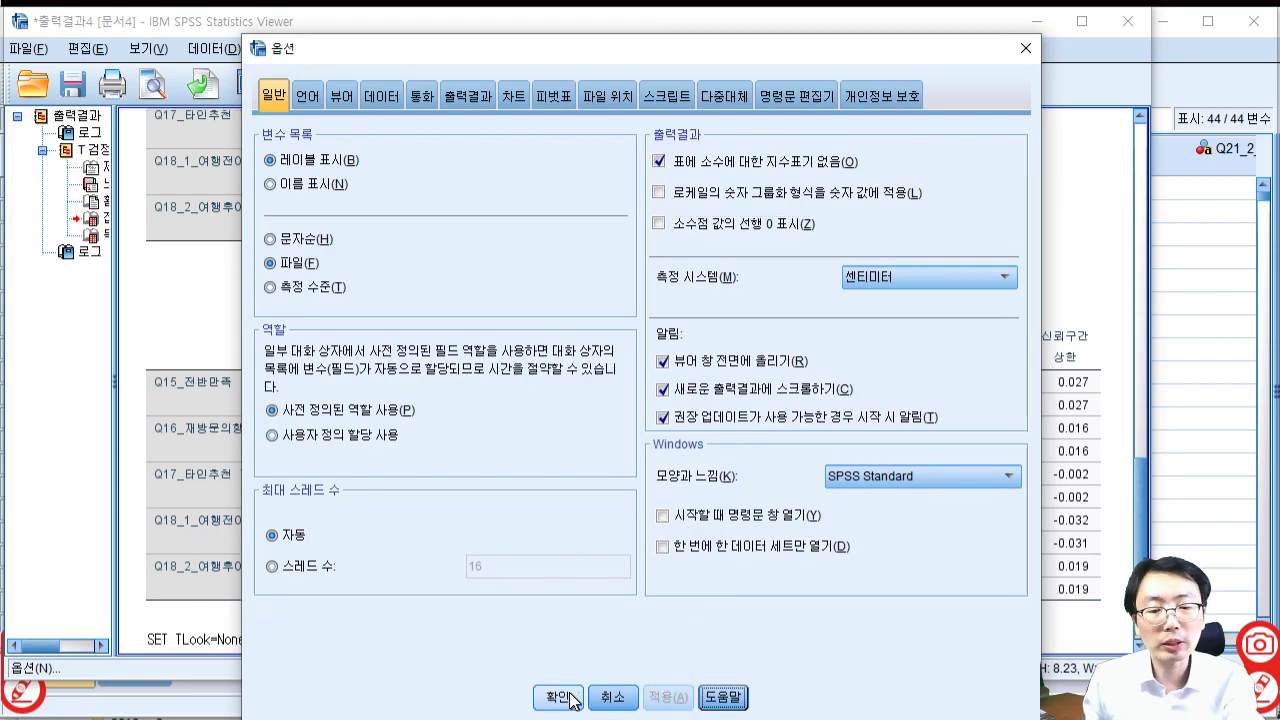
click(557, 697)
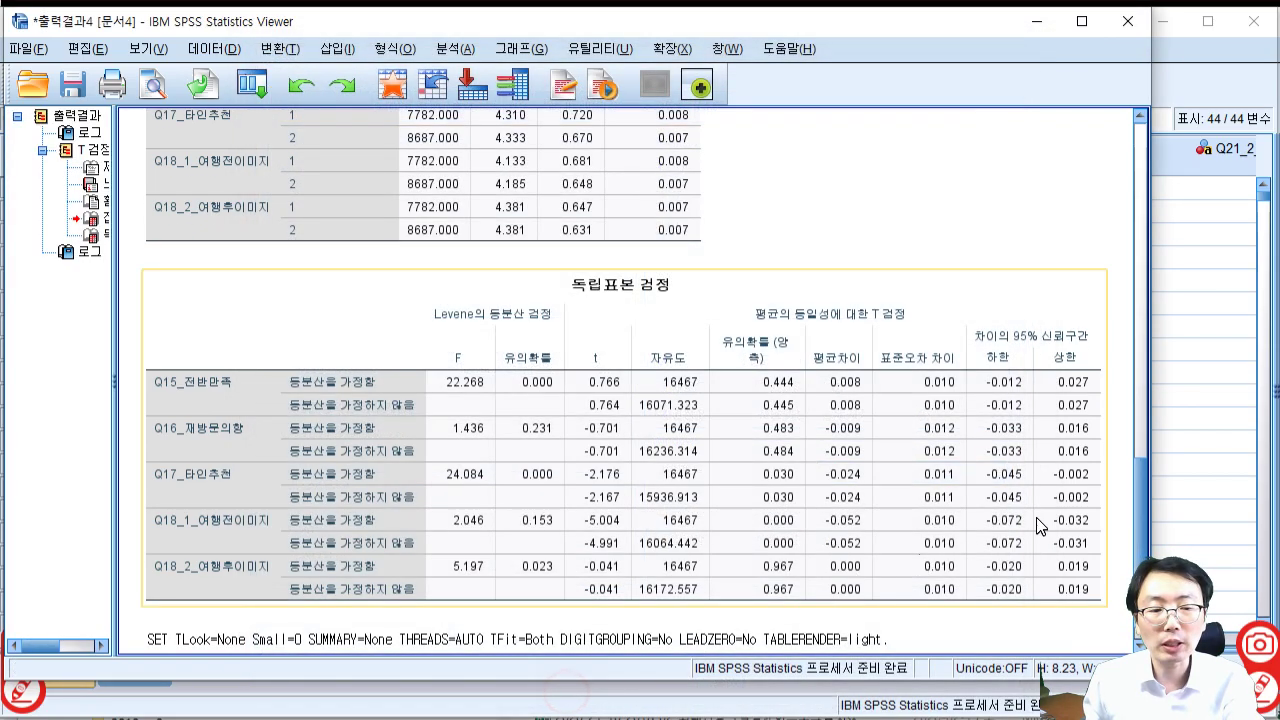
Rerun the independent-samples T test with the same five test variables, grouped by Q07_02_성별수치(1 2).
click(470, 49)
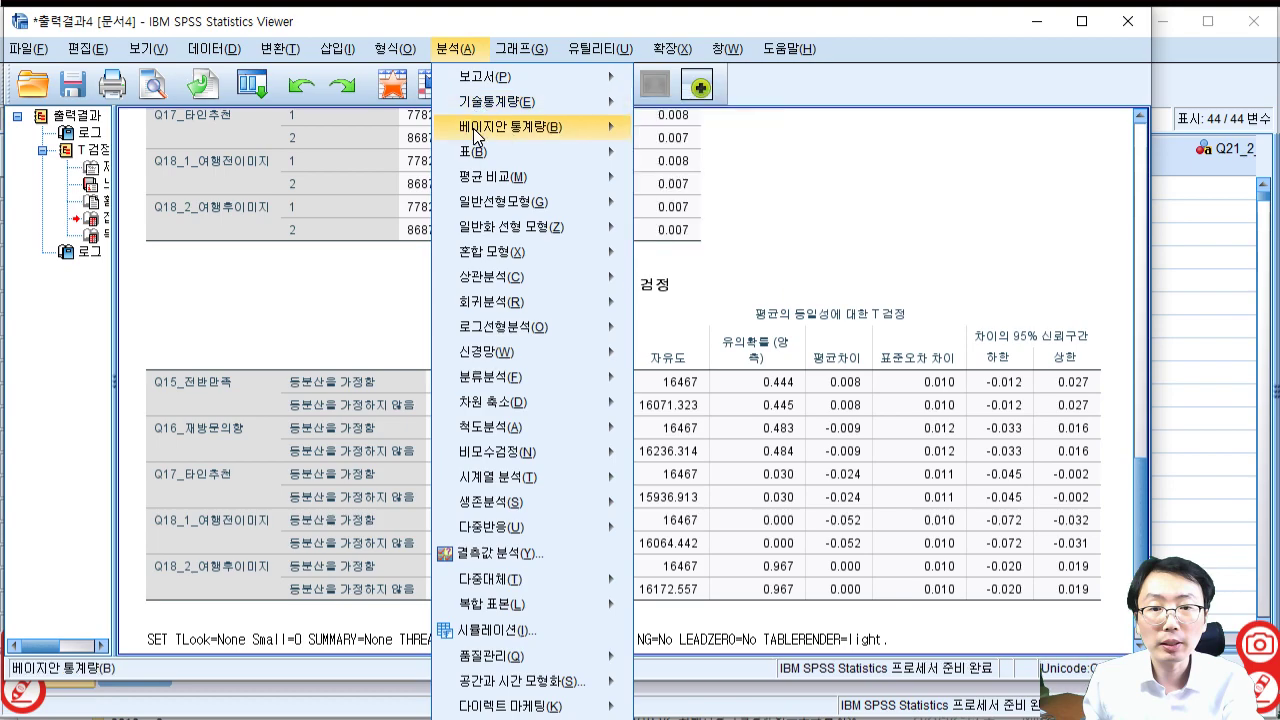
mouse_move(488, 185)
click(718, 236)
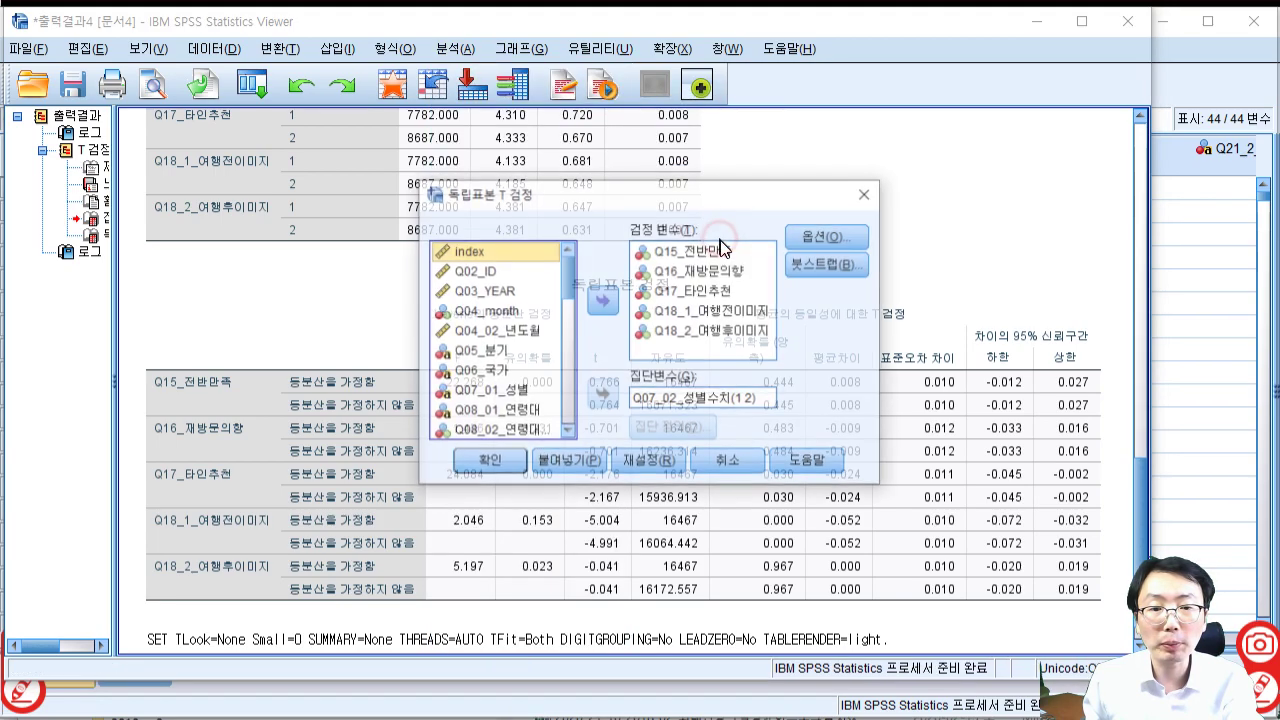
click(492, 460)
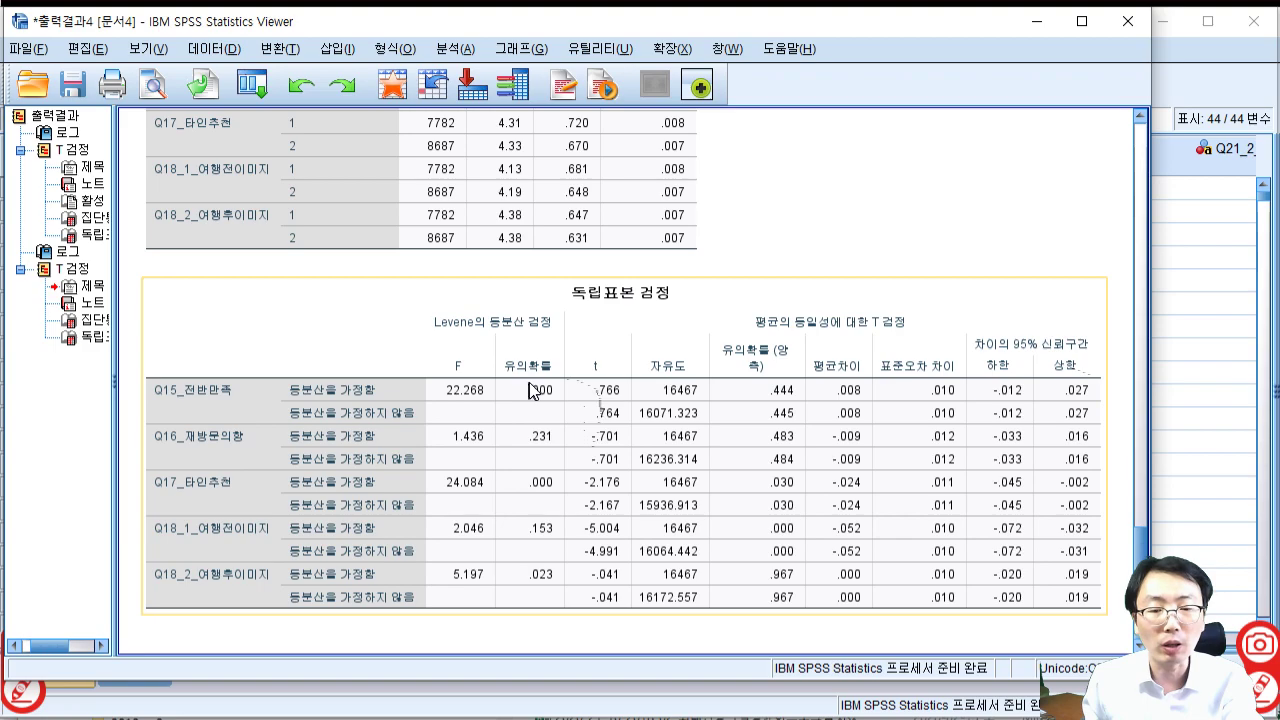
Turn the general output option 소수점 값의 선행 0 표시 back on and apply the change.
click(148, 49)
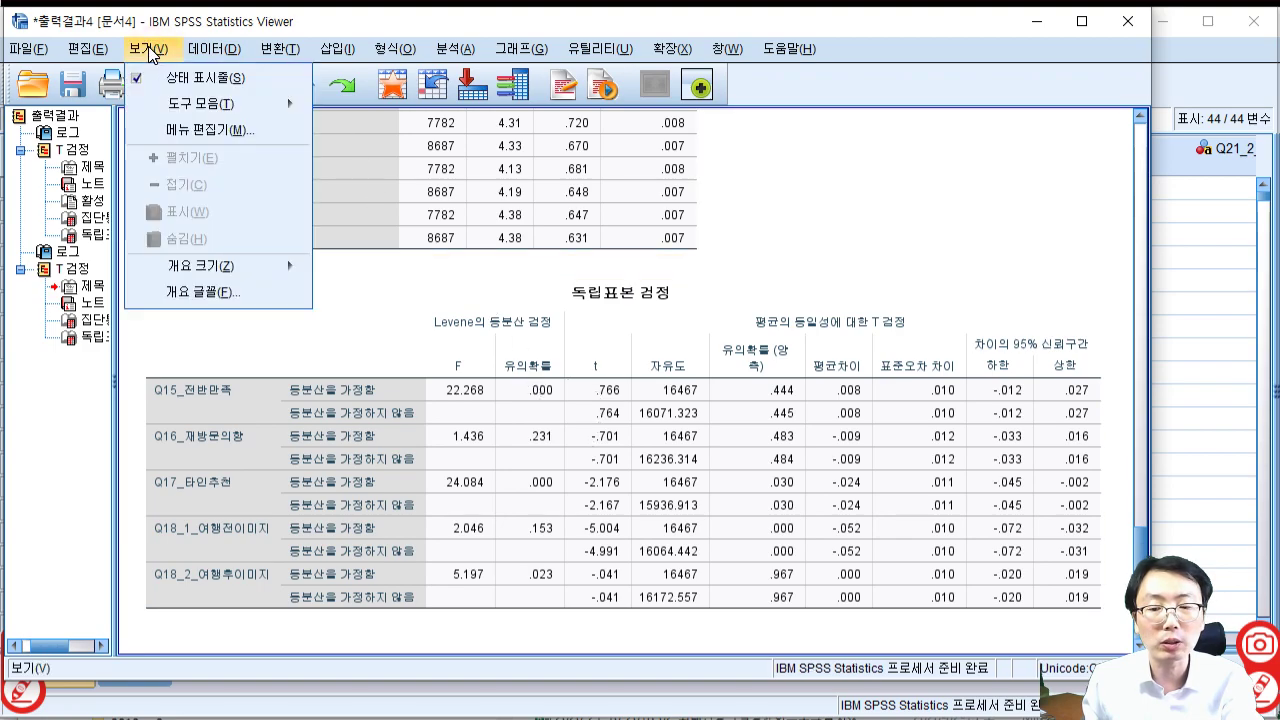
mouse_move(88, 49)
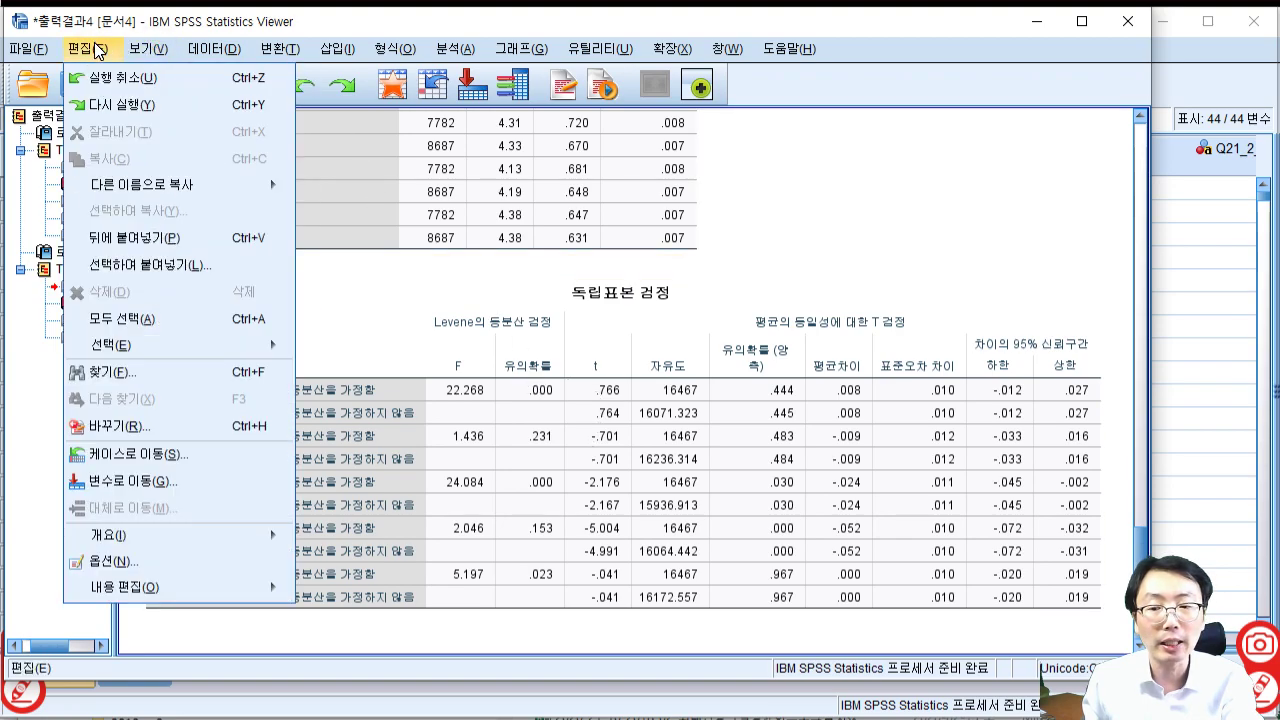
click(105, 565)
click(662, 223)
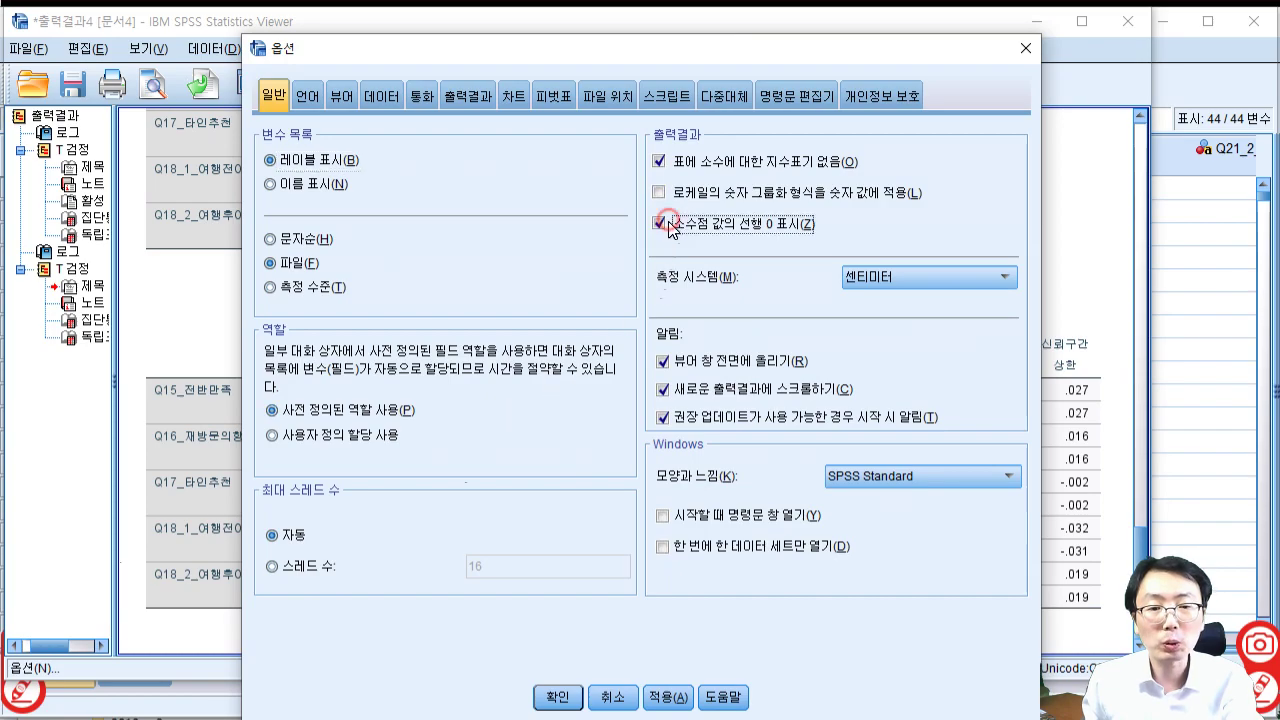
click(668, 697)
click(578, 703)
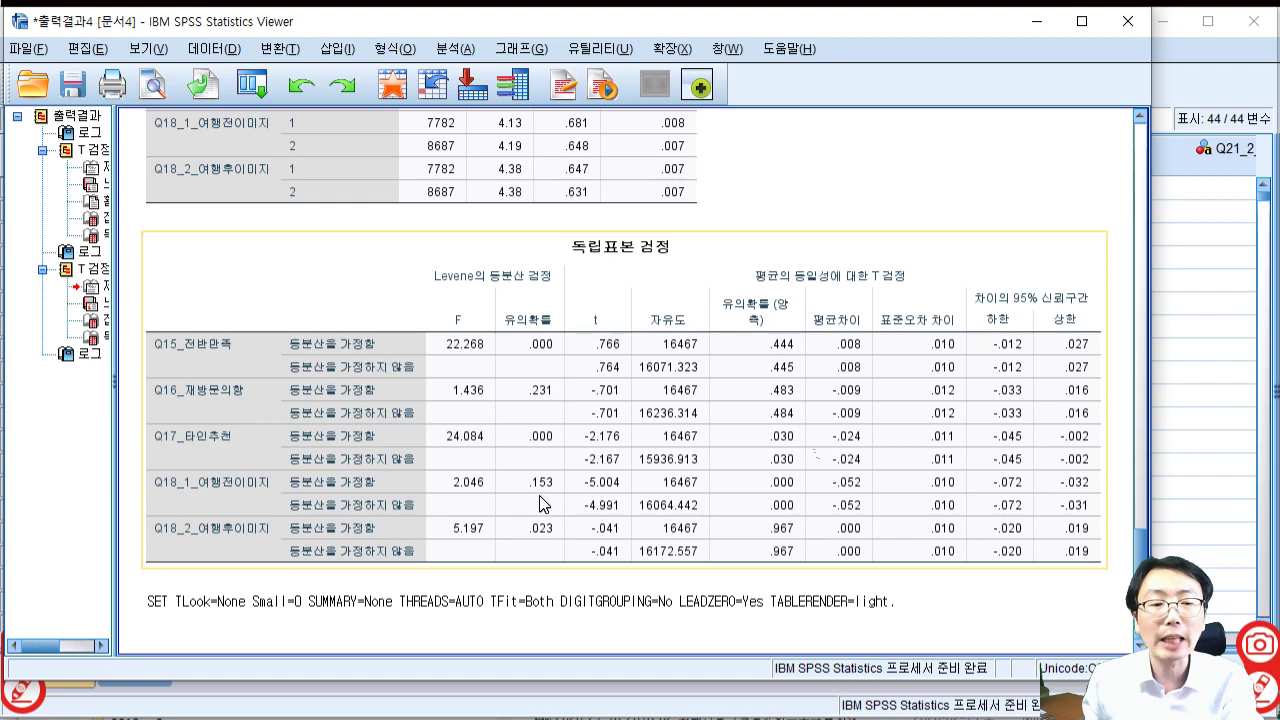
click(755, 147)
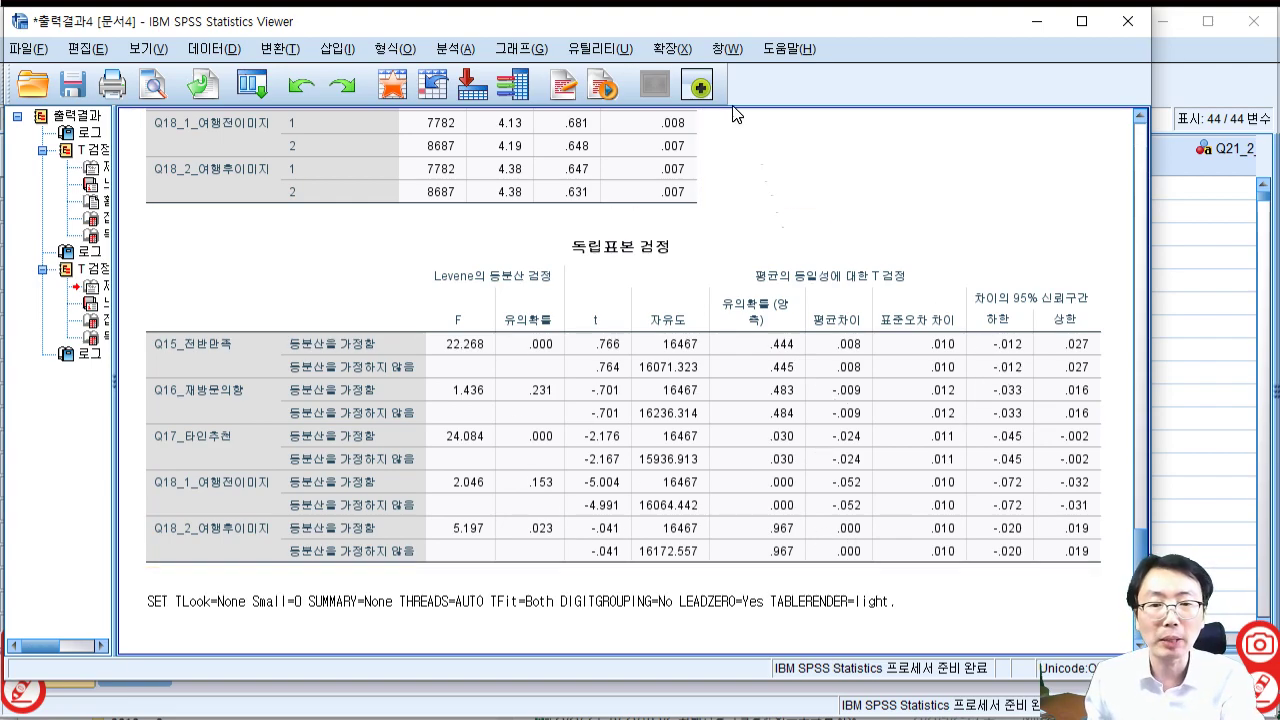
scroll(630, 313, up, 5)
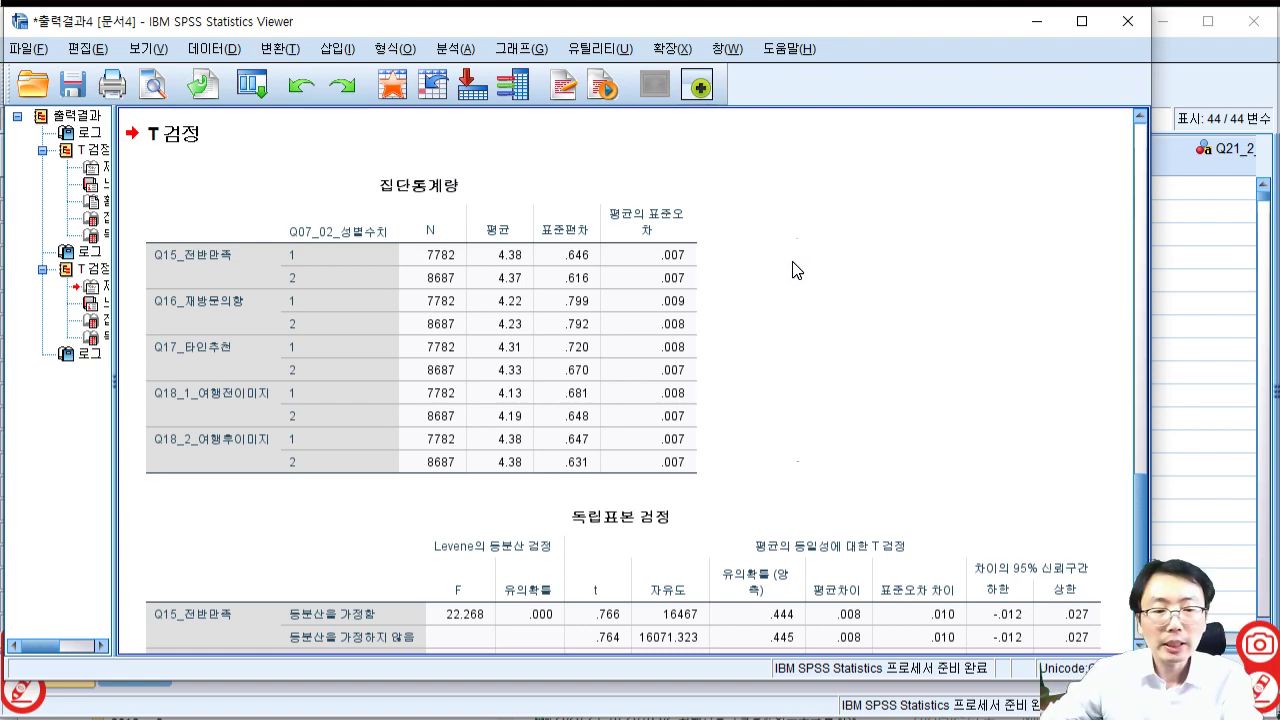
scroll(792, 269, down, 5)
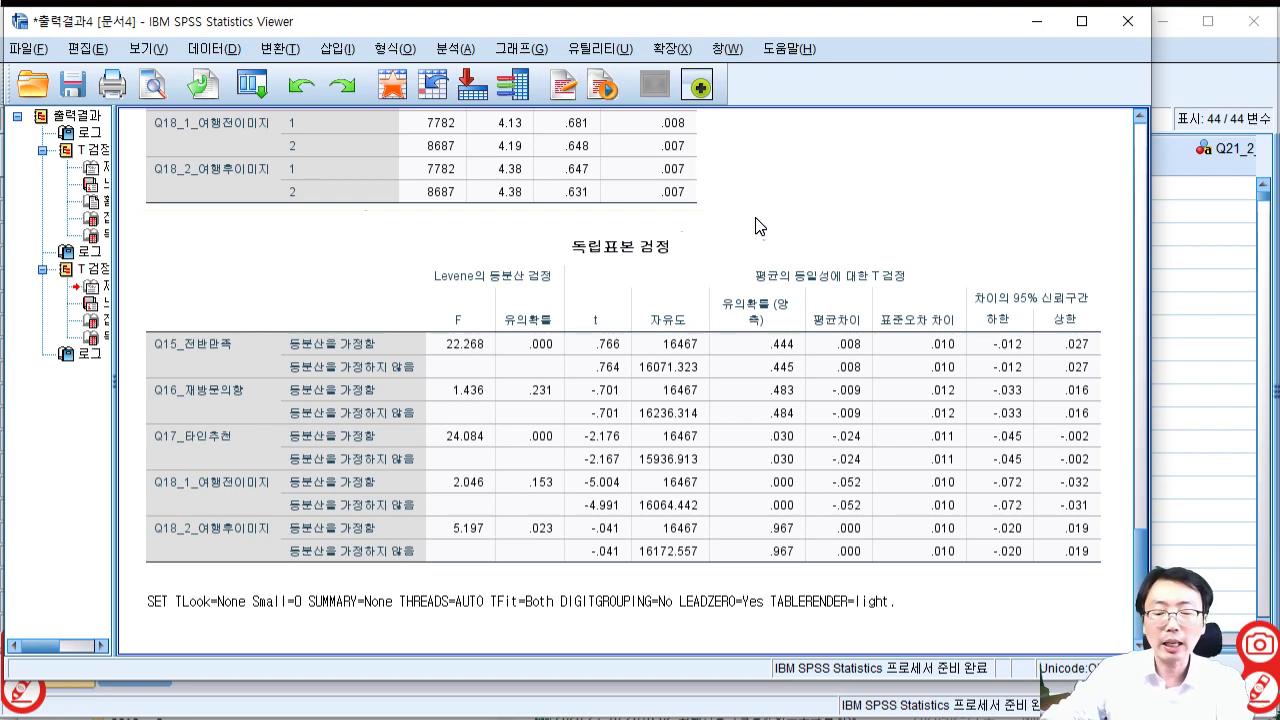
click(605, 274)
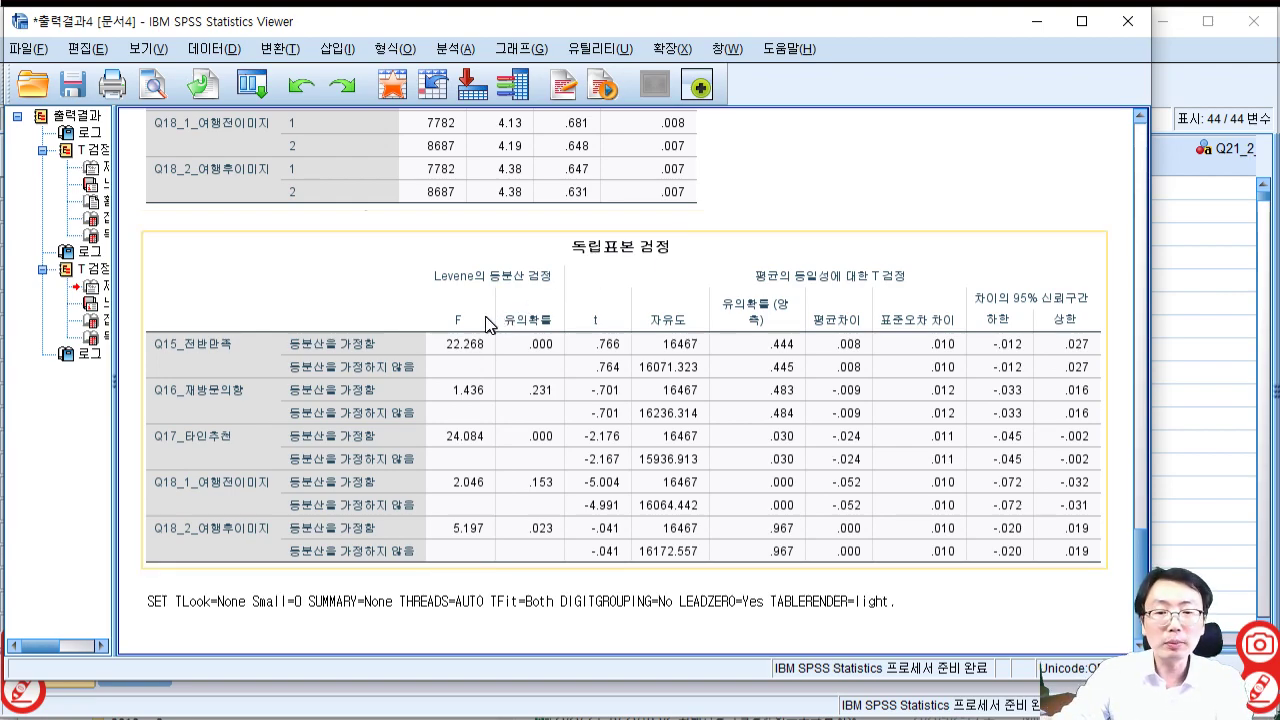